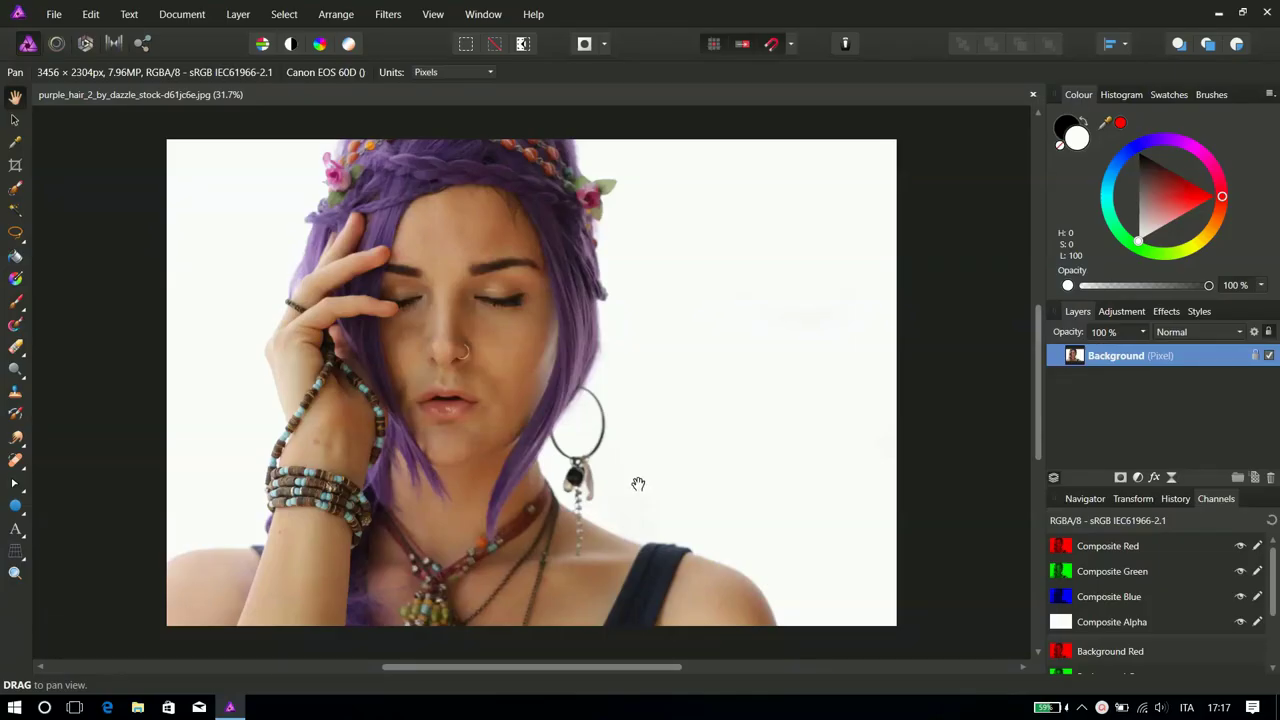
Widen the canvas to 4000 × 2304 px and add a new empty pixel layer
click(182, 14)
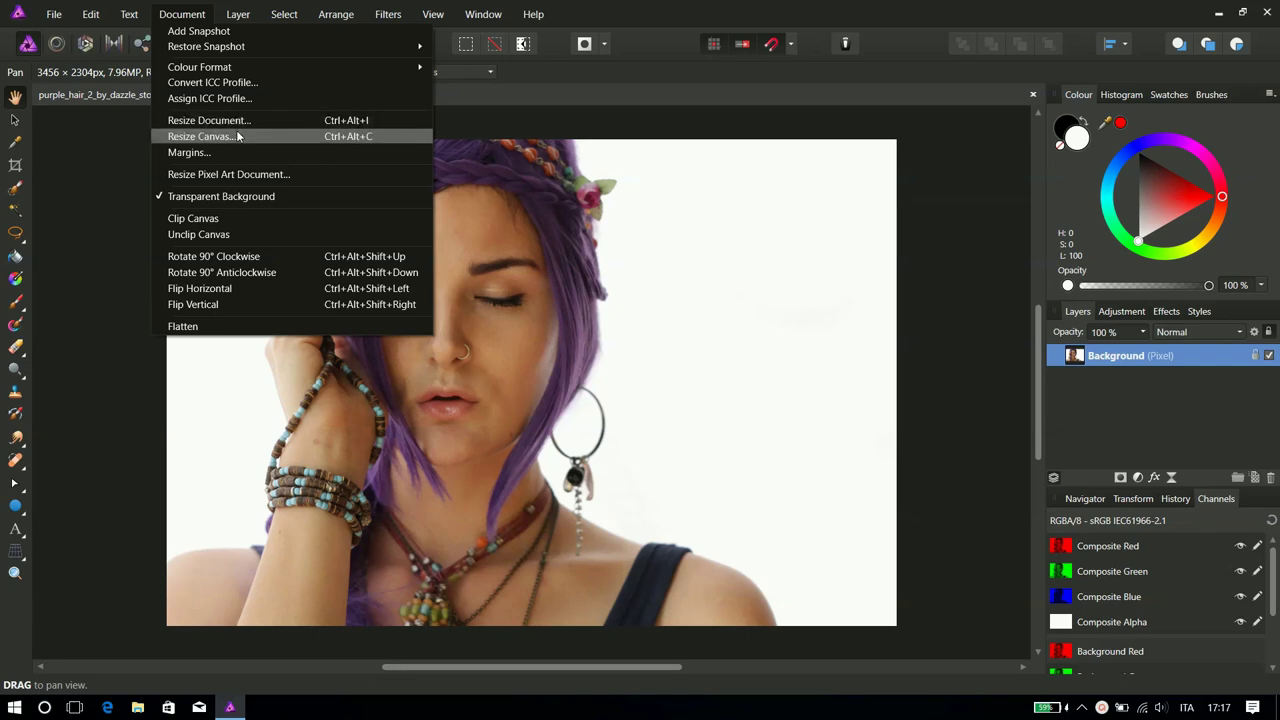
click(238, 137)
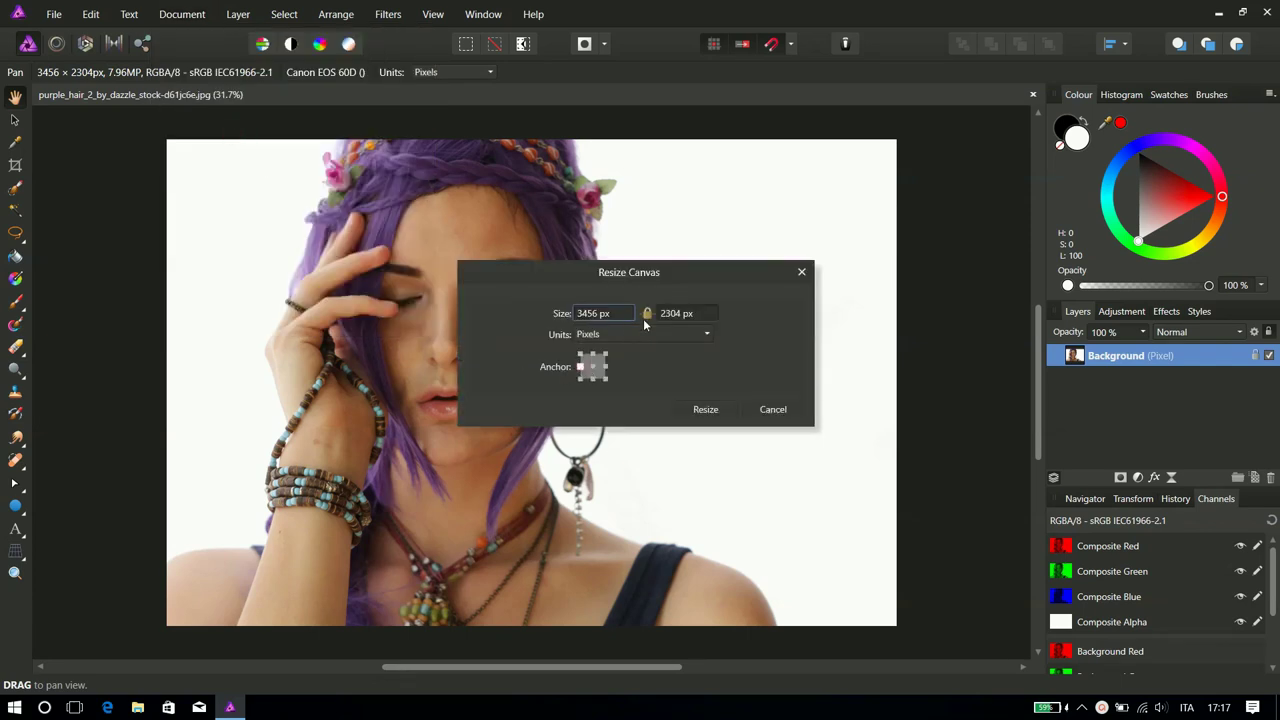
click(581, 318)
text(4000)
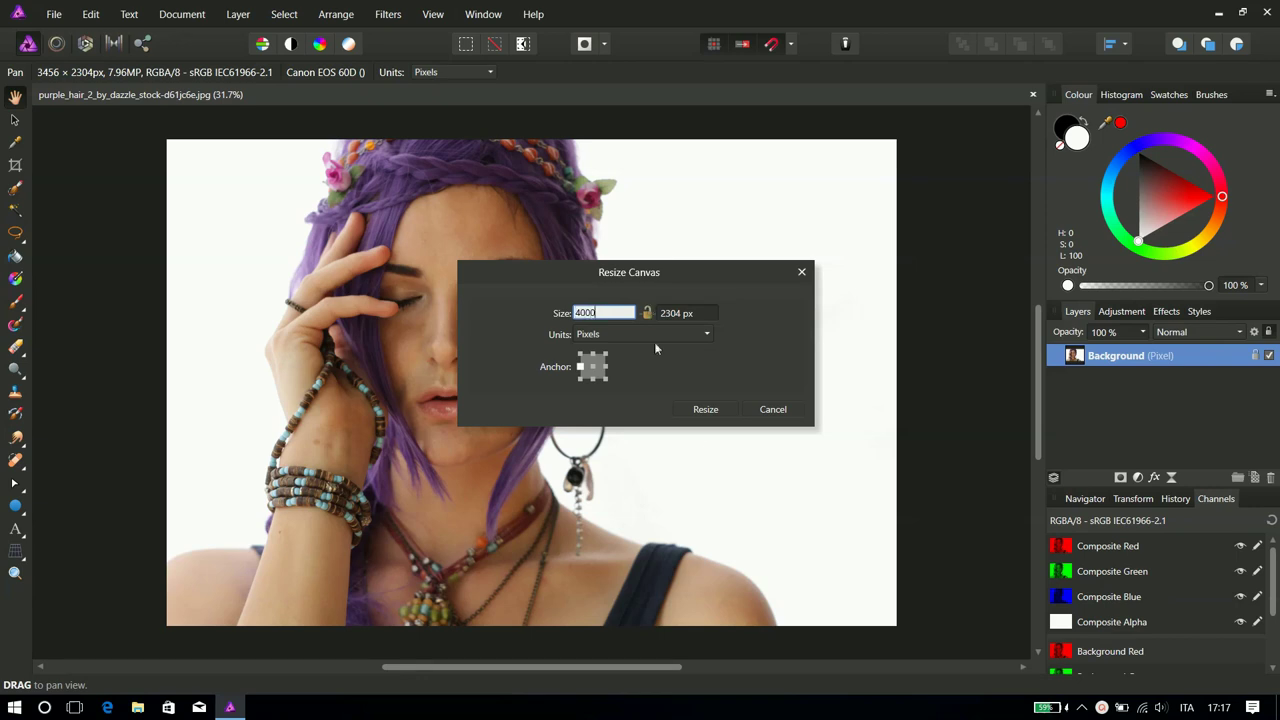
click(720, 415)
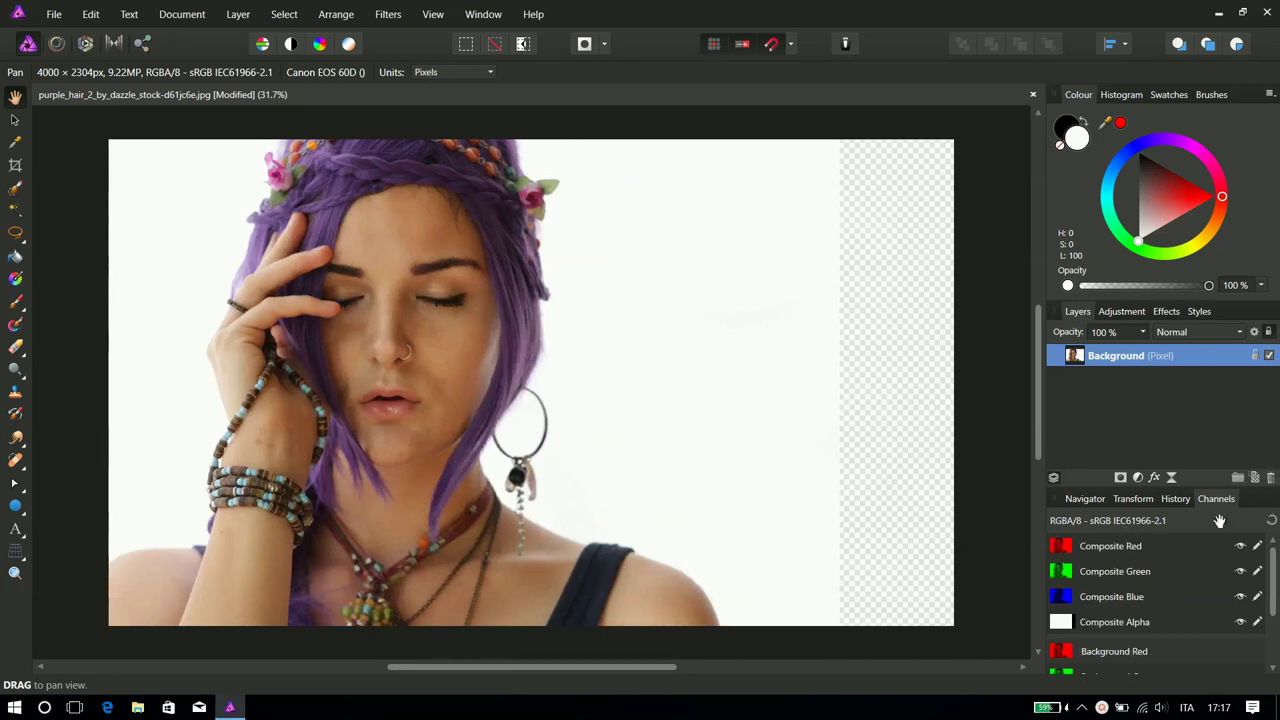
click(1255, 479)
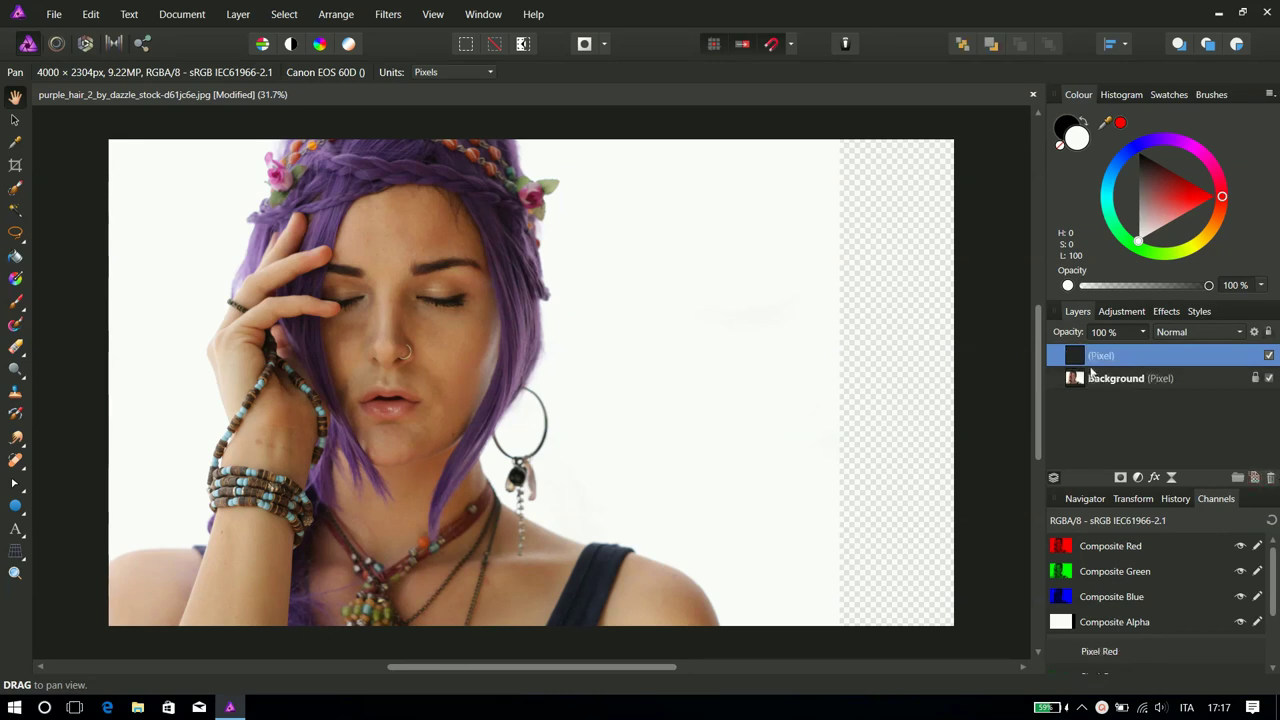
Move the new layer beneath the photo, draw a gradient across it, and hide the photo
drag(1083, 358, 1075, 392)
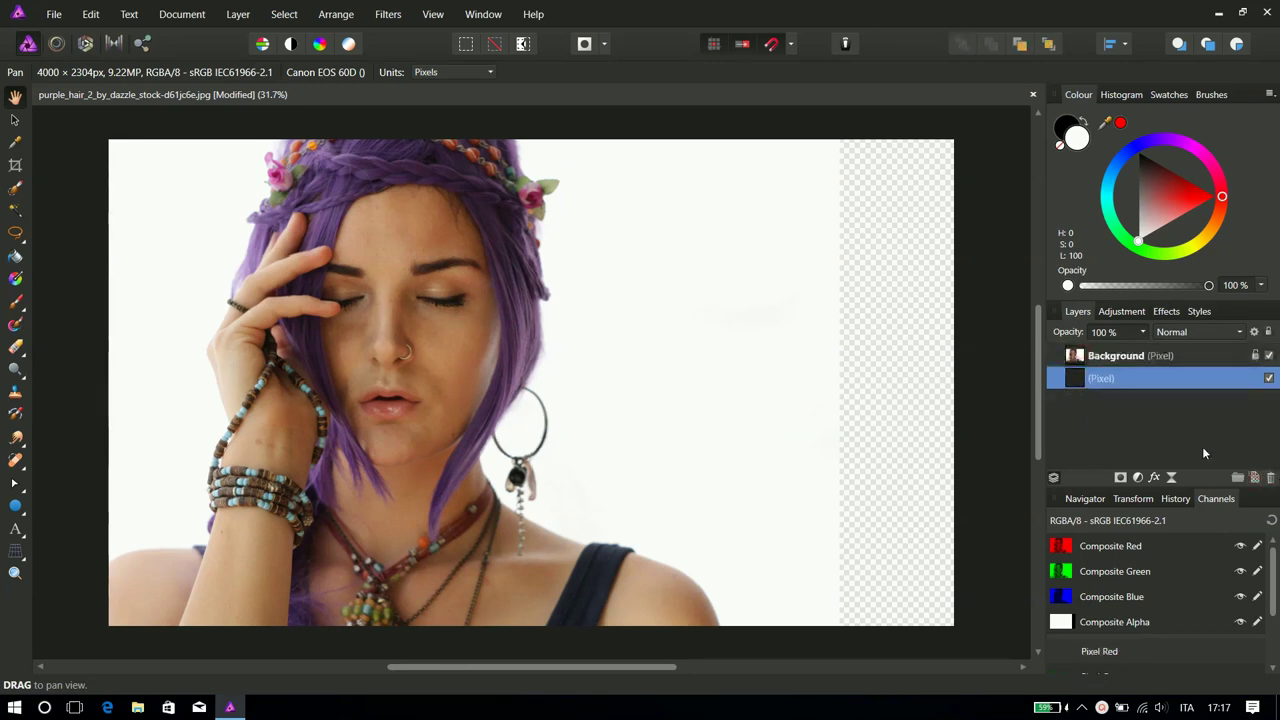
click(17, 278)
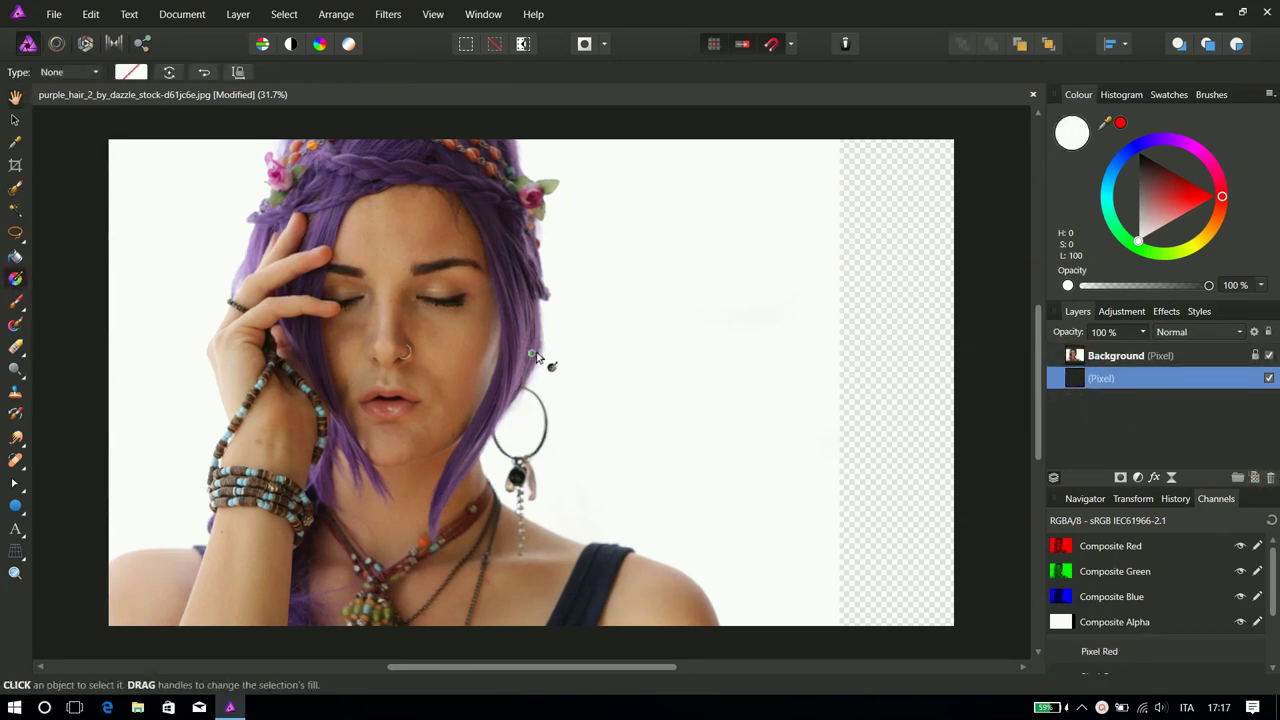
mouse_move(540, 382)
mouse_down()
mouse_move(584, 390)
mouse_move(524, 388)
mouse_move(590, 391)
mouse_move(543, 385)
mouse_move(954, 138)
mouse_up()
click(1268, 357)
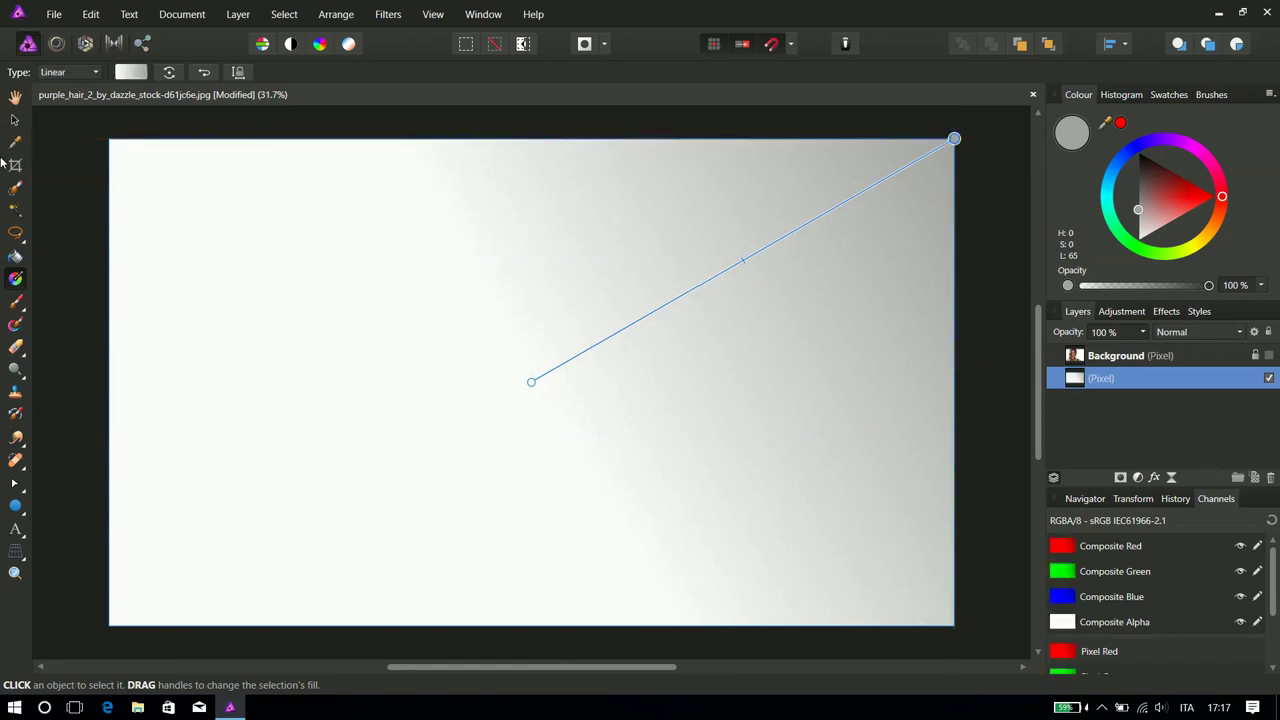
Set the gradient stops to white at the start and grey at the end
click(134, 73)
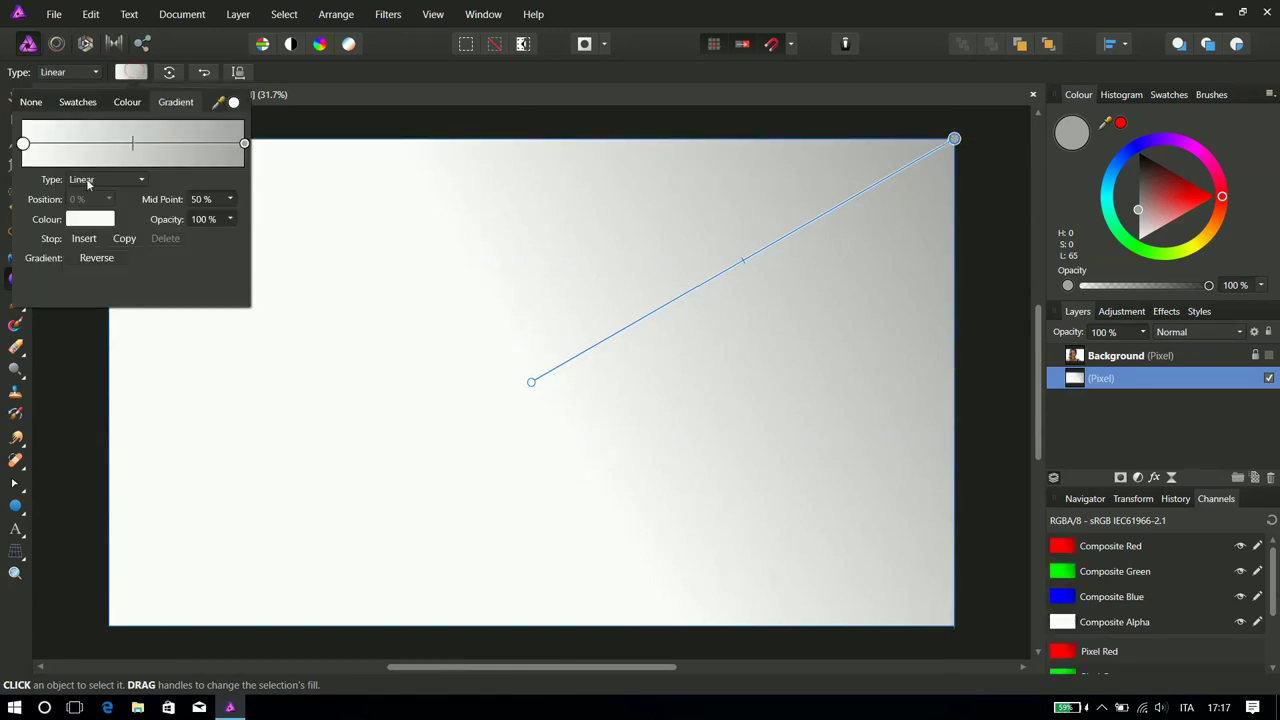
click(245, 144)
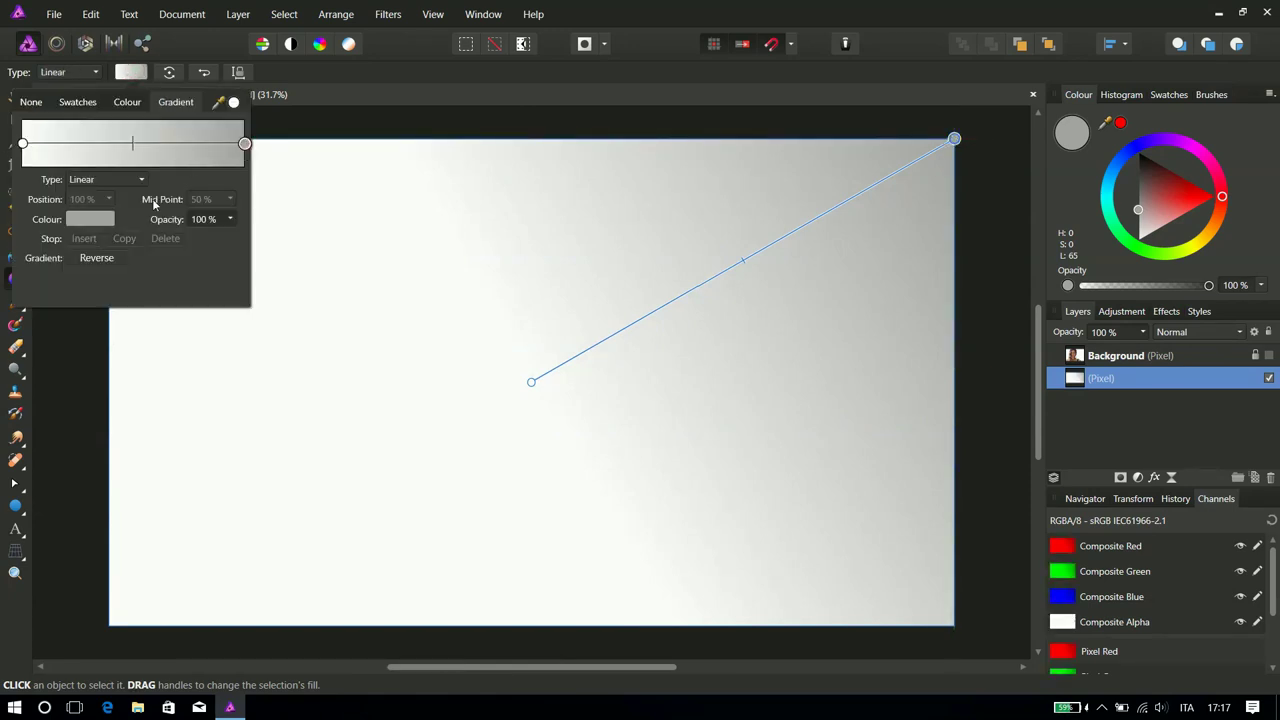
click(106, 220)
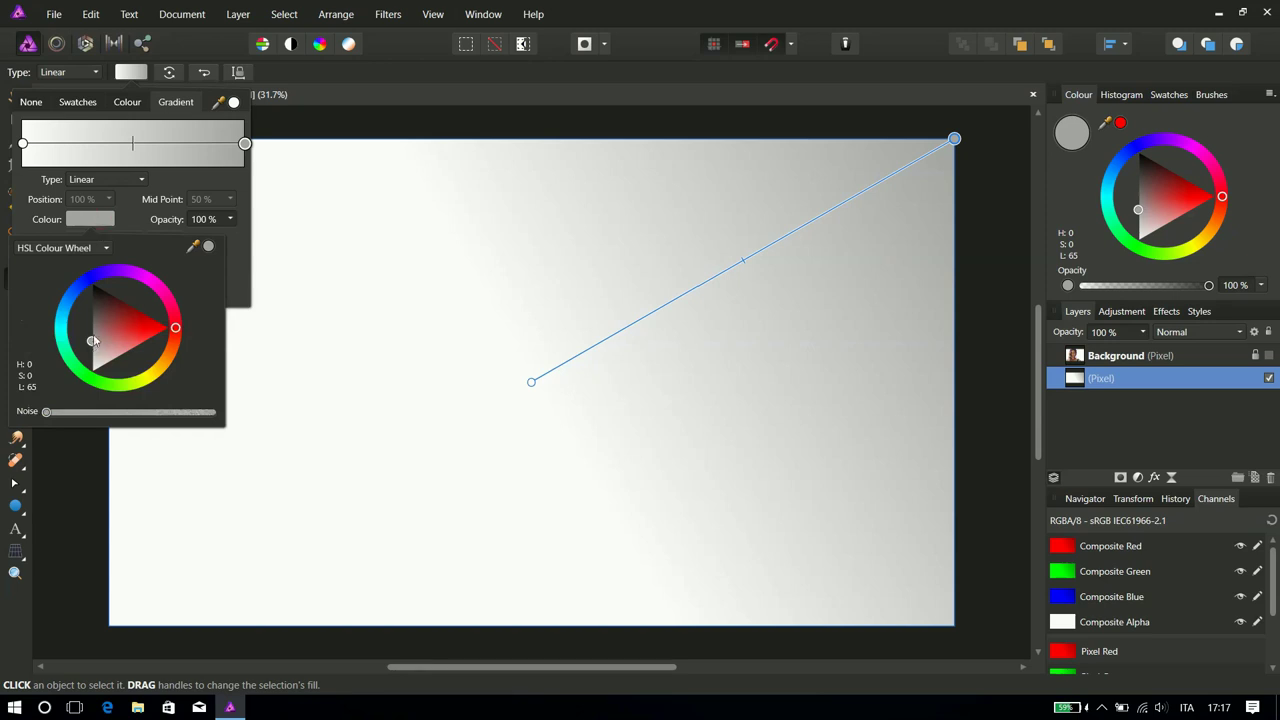
drag(92, 343, 96, 326)
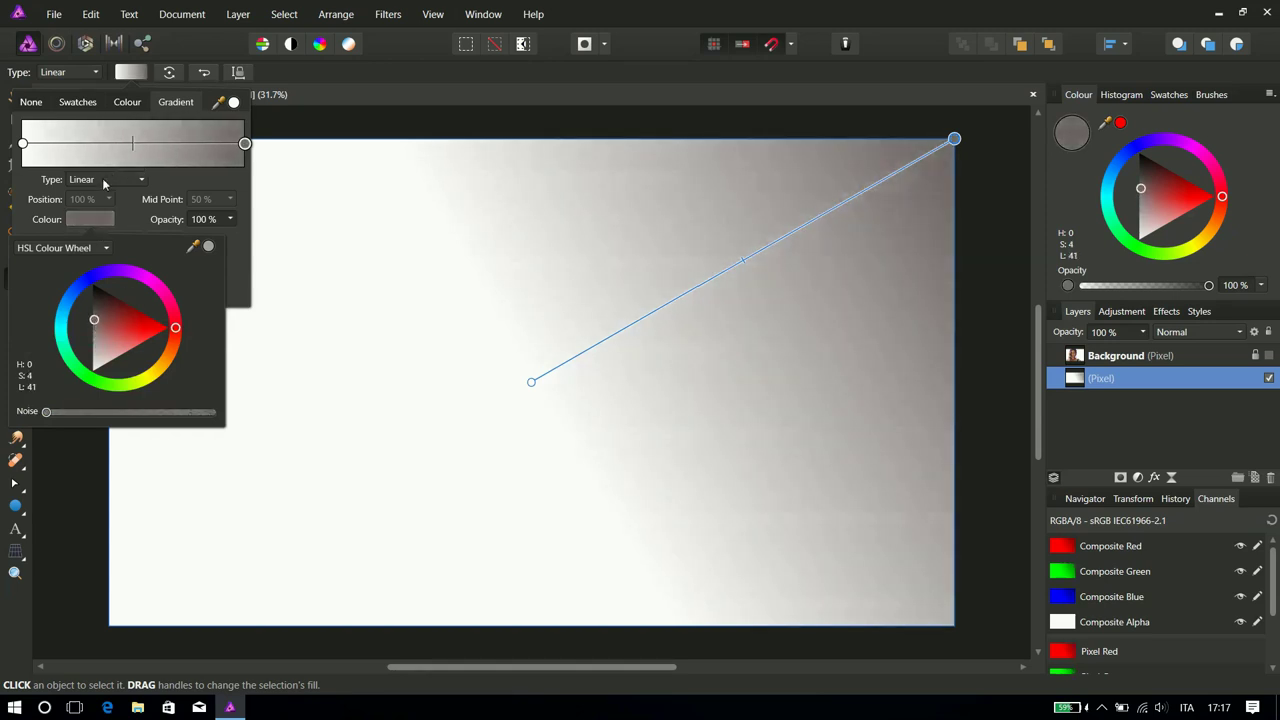
click(22, 145)
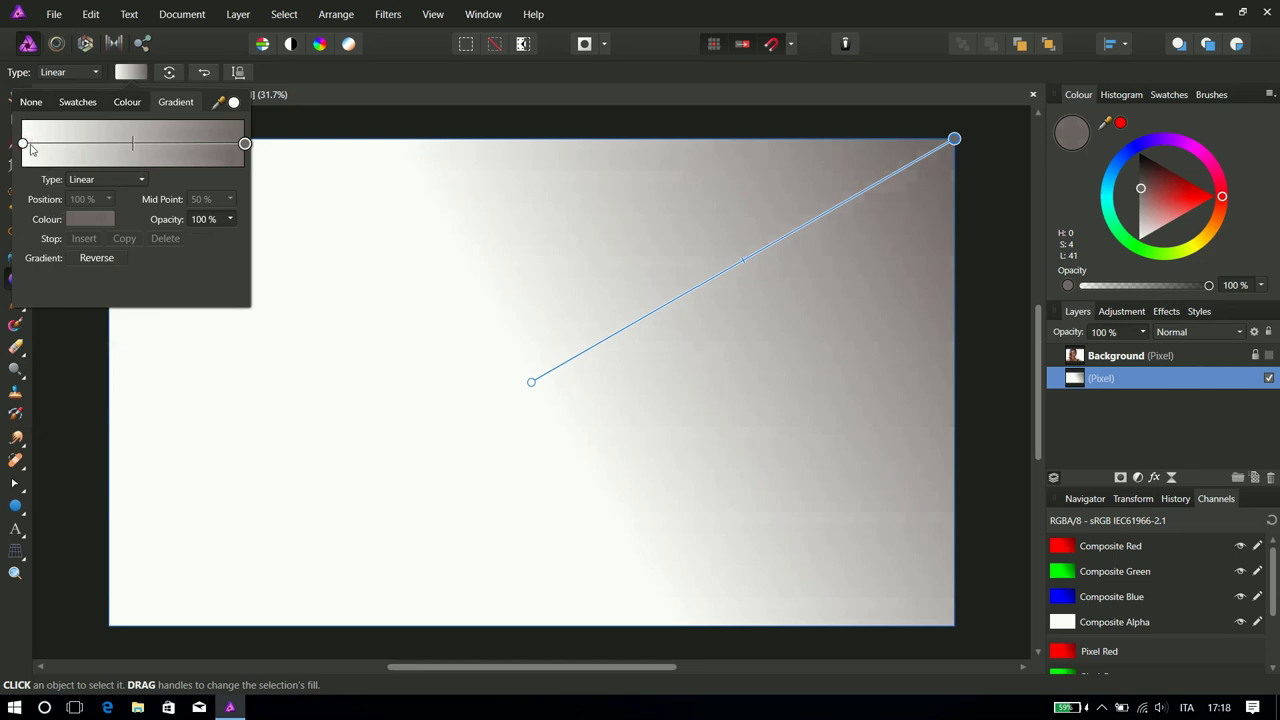
click(23, 144)
click(87, 221)
drag(119, 340, 87, 398)
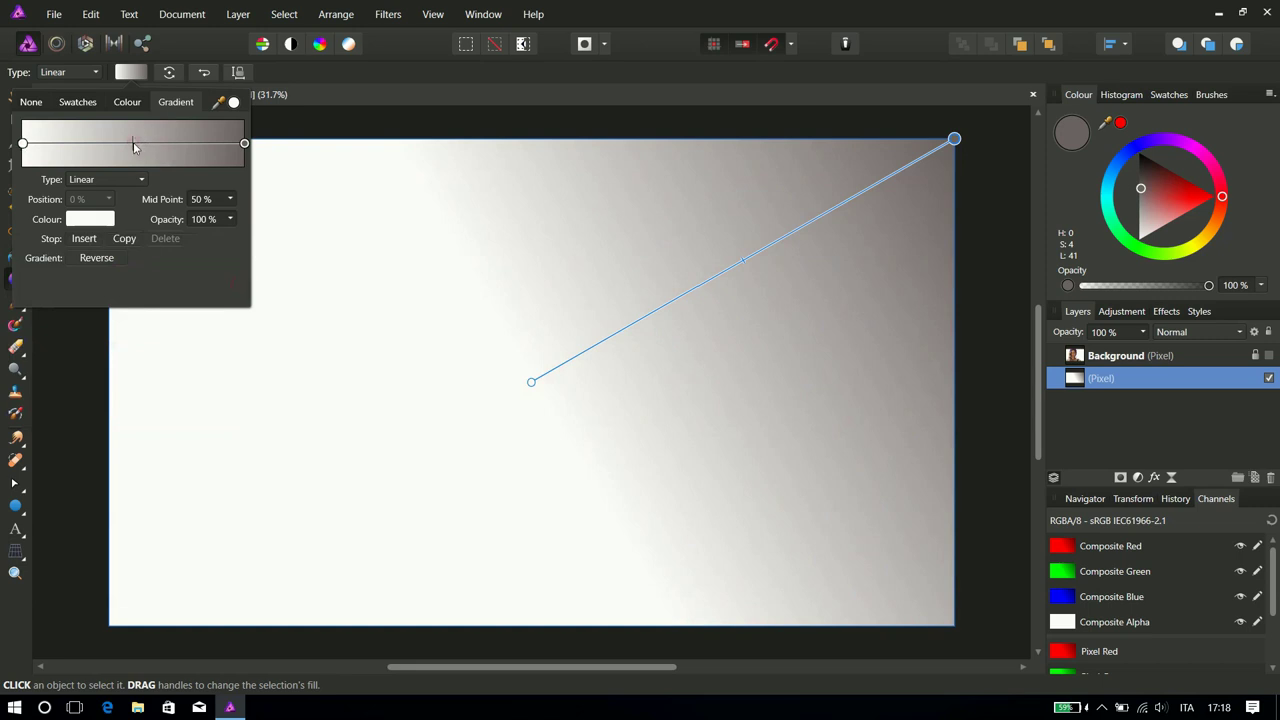
Make the gradient radial and push its midpoint to 88% for a brighter centre
drag(134, 146, 169, 148)
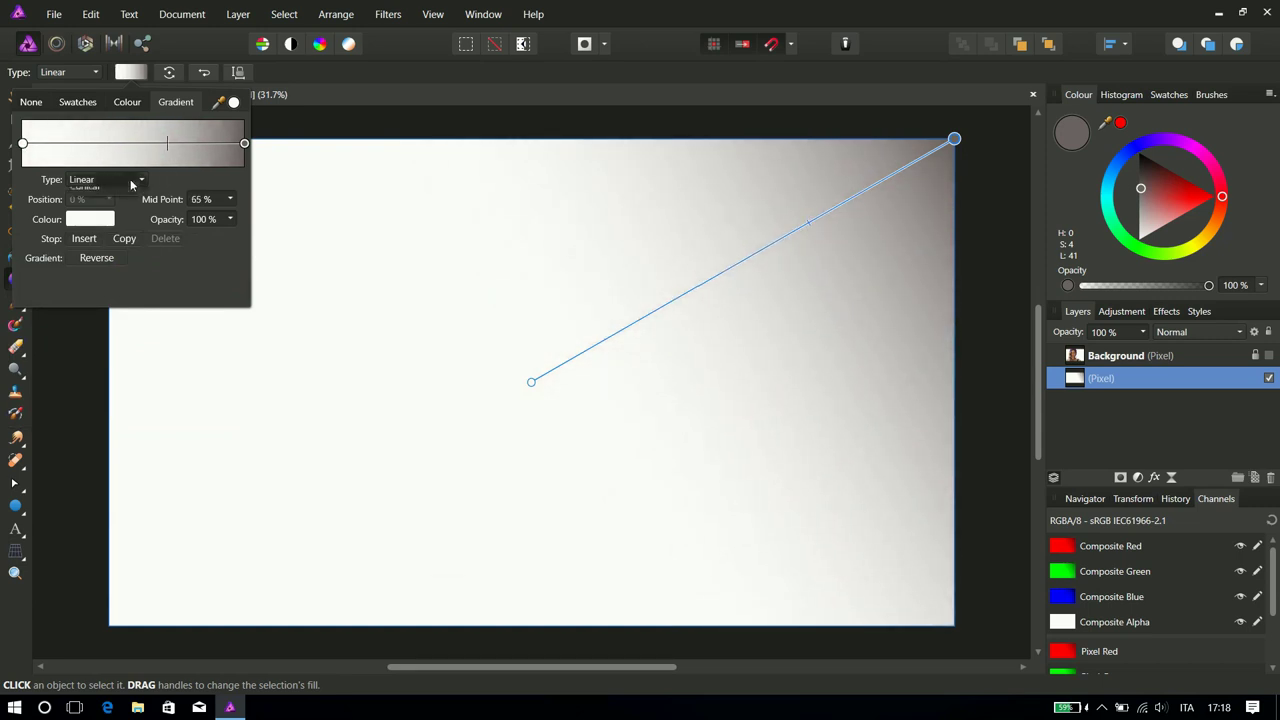
click(130, 179)
click(109, 236)
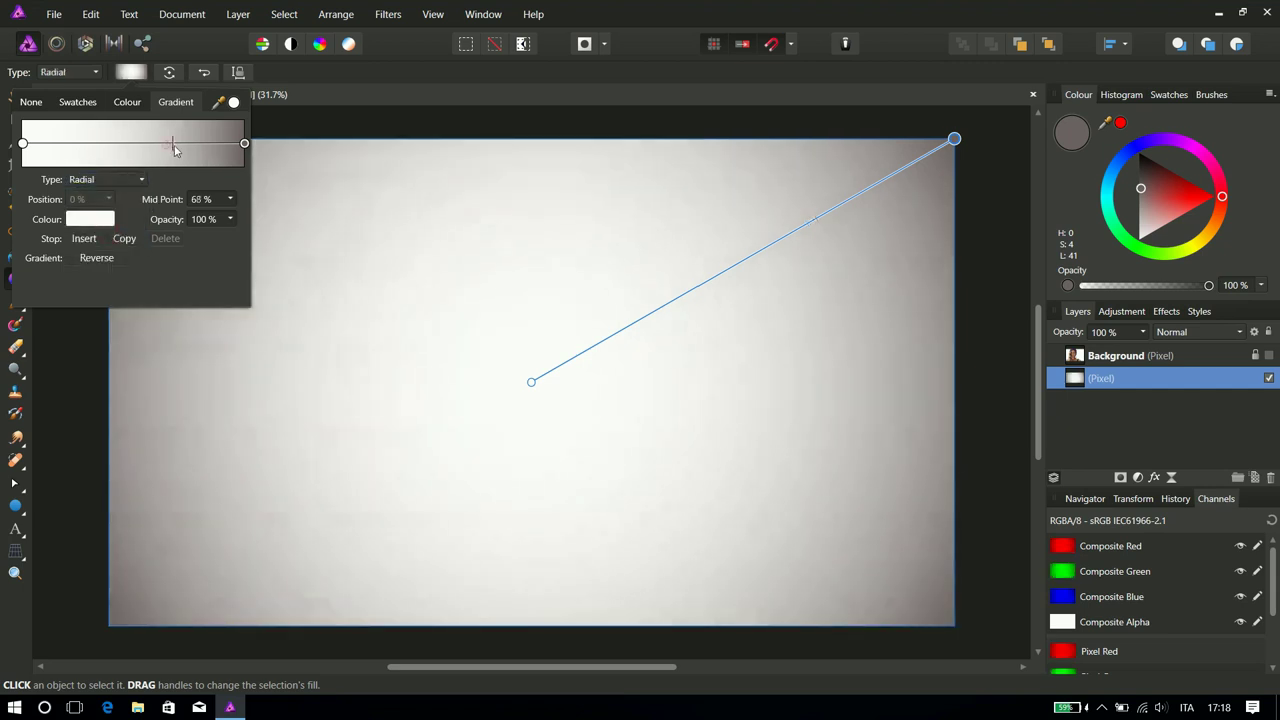
drag(167, 148, 210, 157)
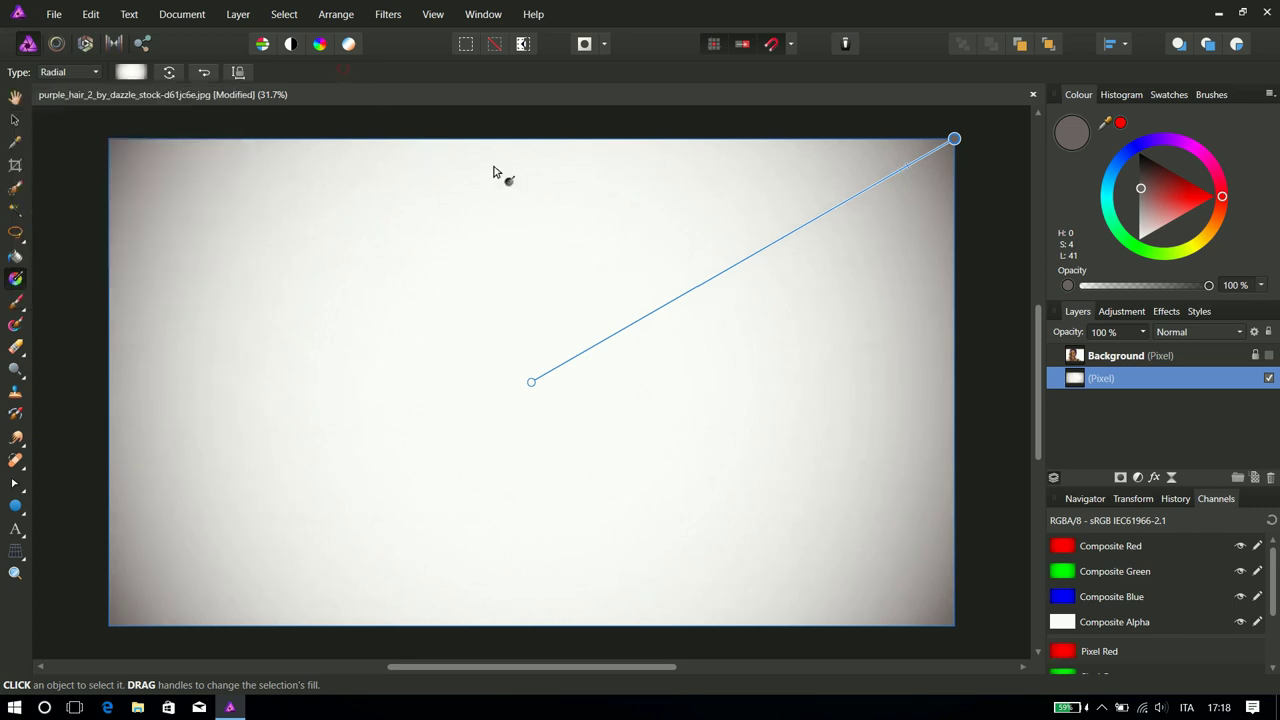
Make the photo layer active and visible, try a first selection-brush pass, then deselect
click(1085, 357)
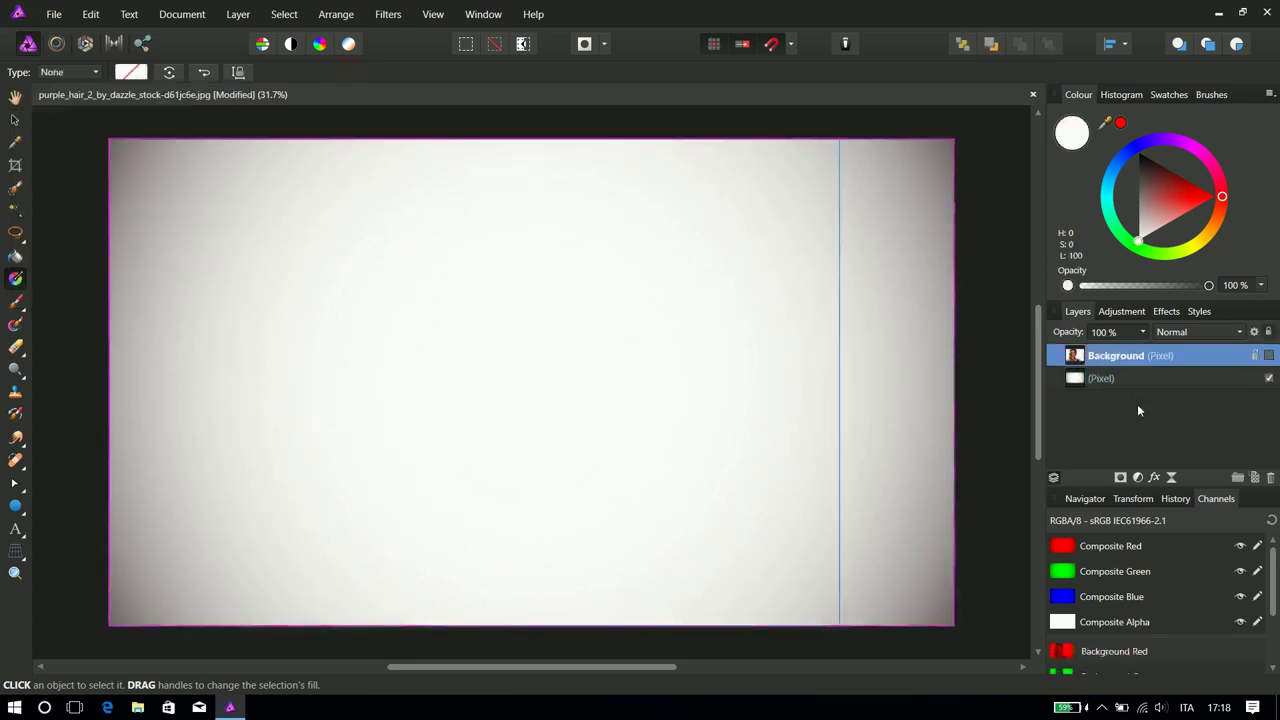
click(1268, 355)
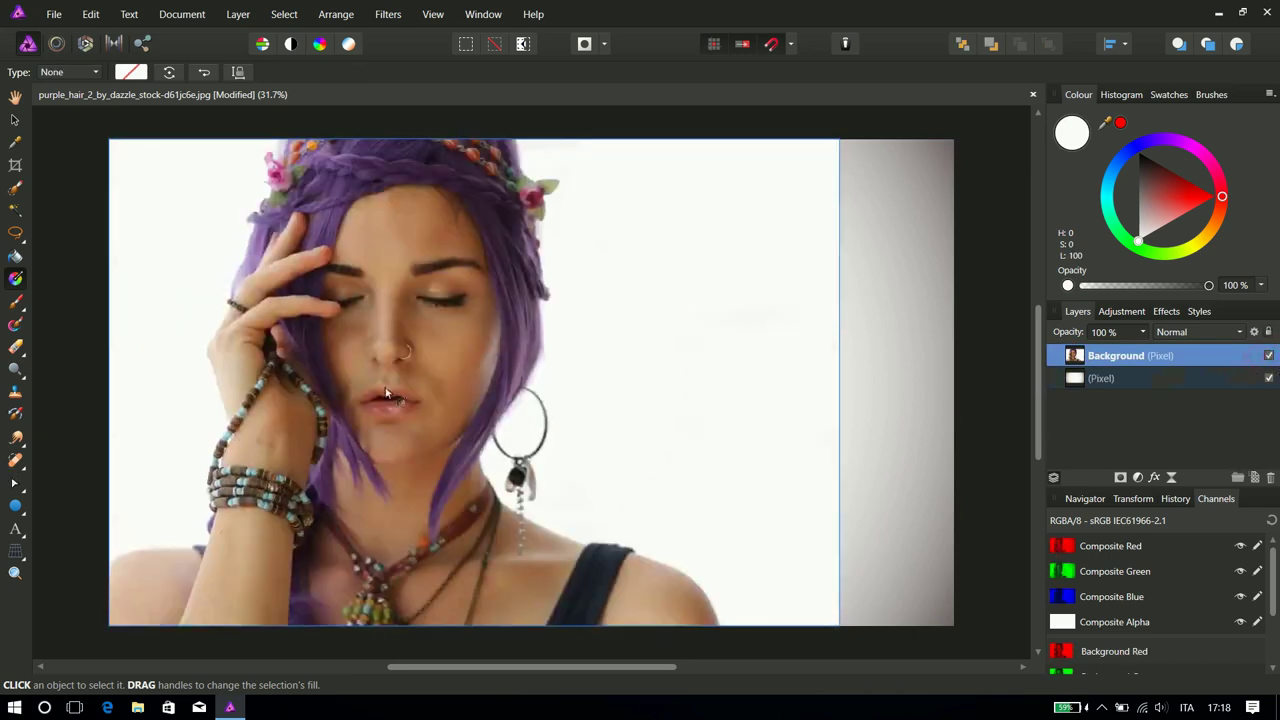
click(16, 188)
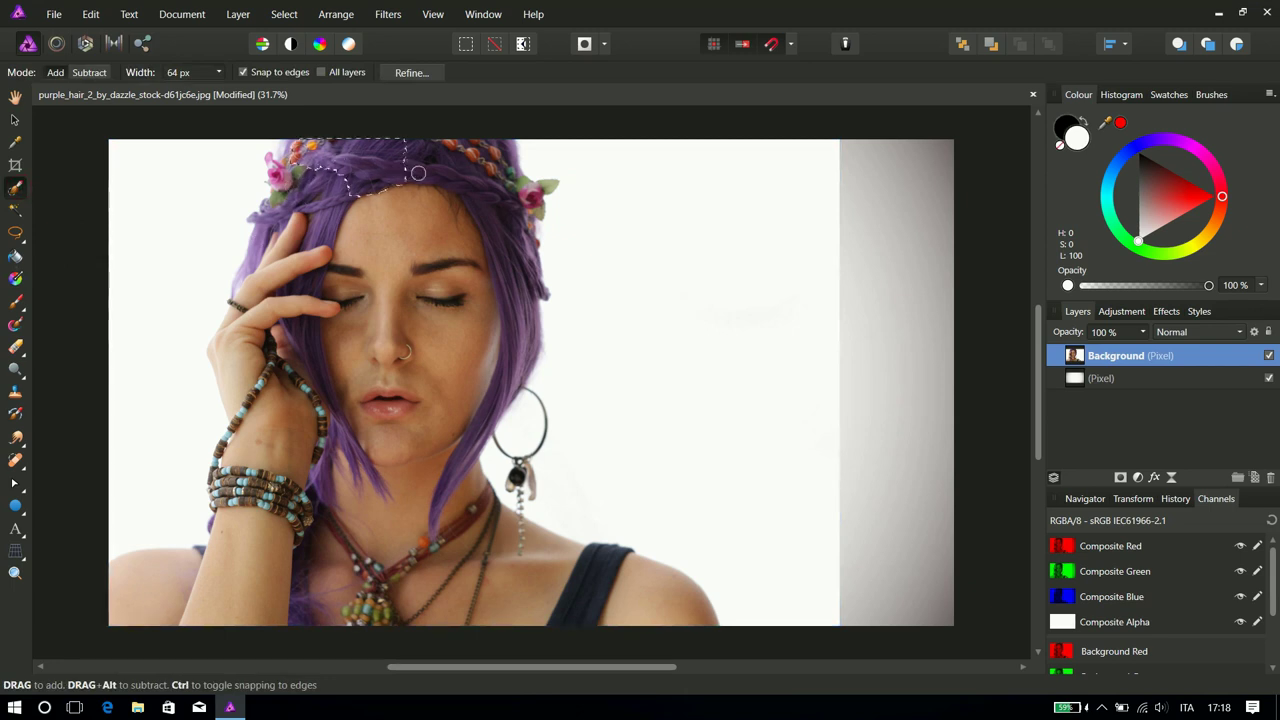
mouse_move(407, 173)
mouse_down()
mouse_move(494, 556)
mouse_move(254, 580)
mouse_move(246, 312)
mouse_move(283, 180)
mouse_up()
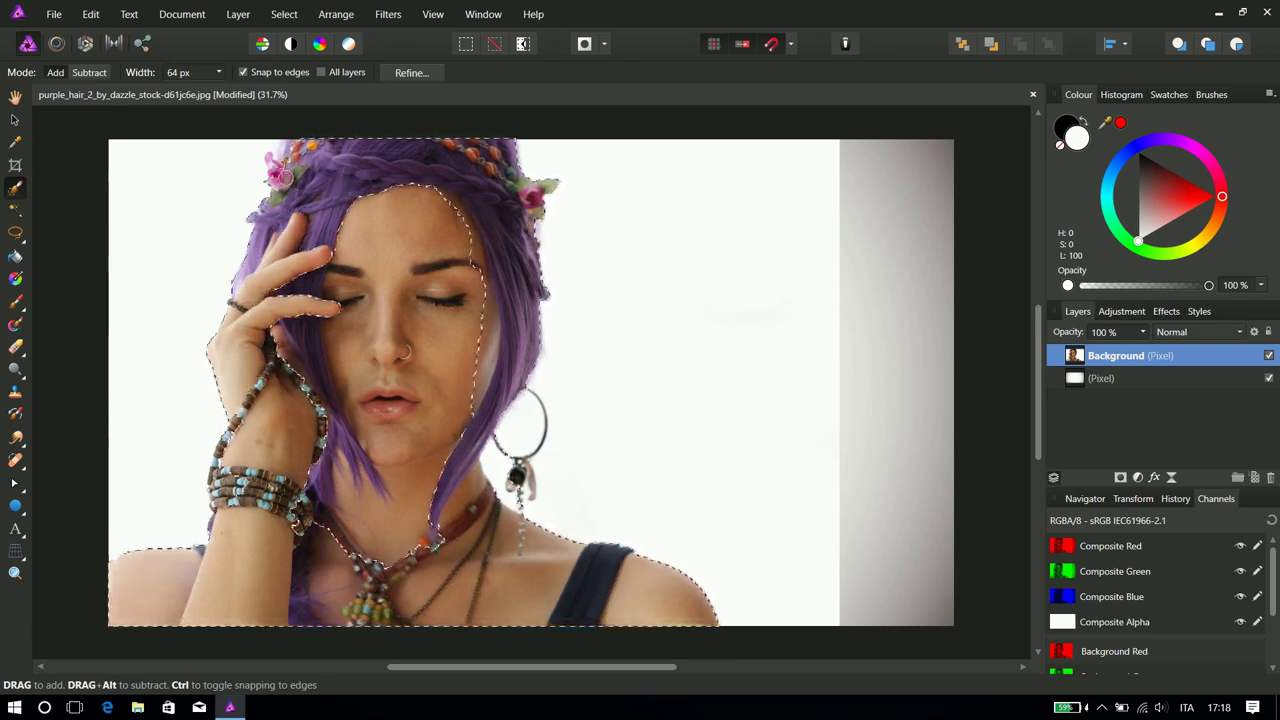
drag(283, 180, 318, 186)
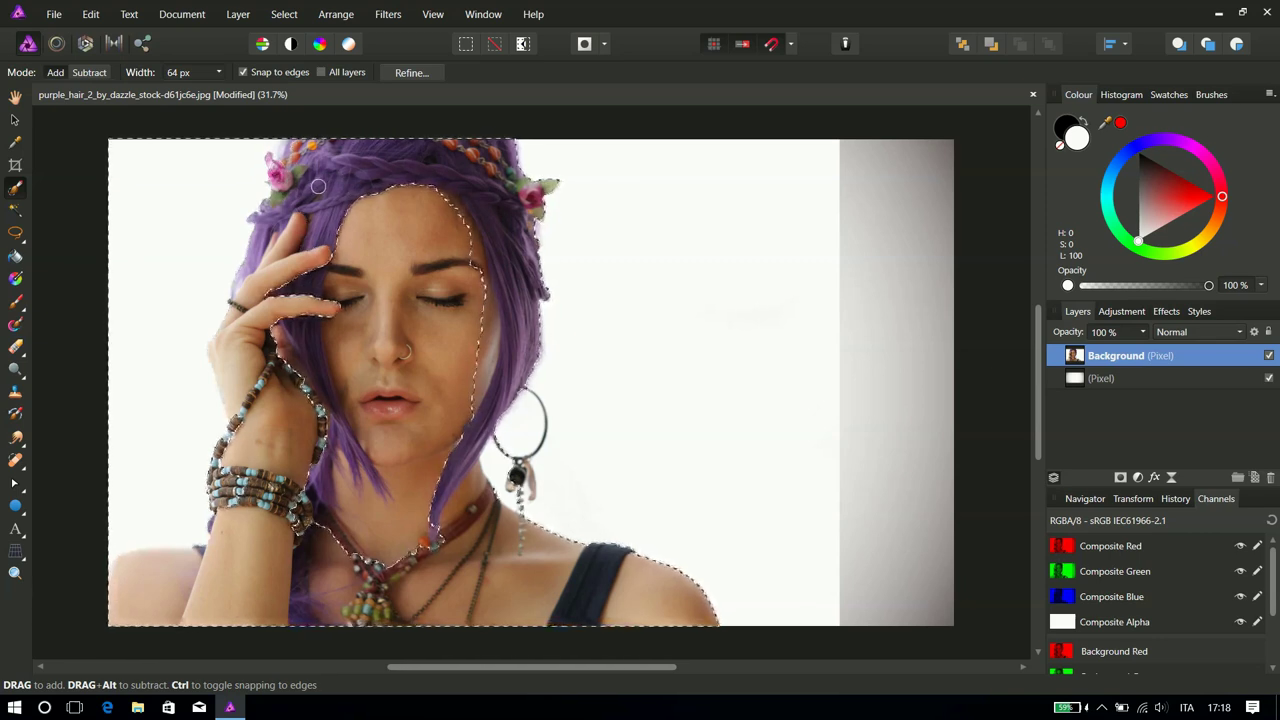
key(ctrl+d)
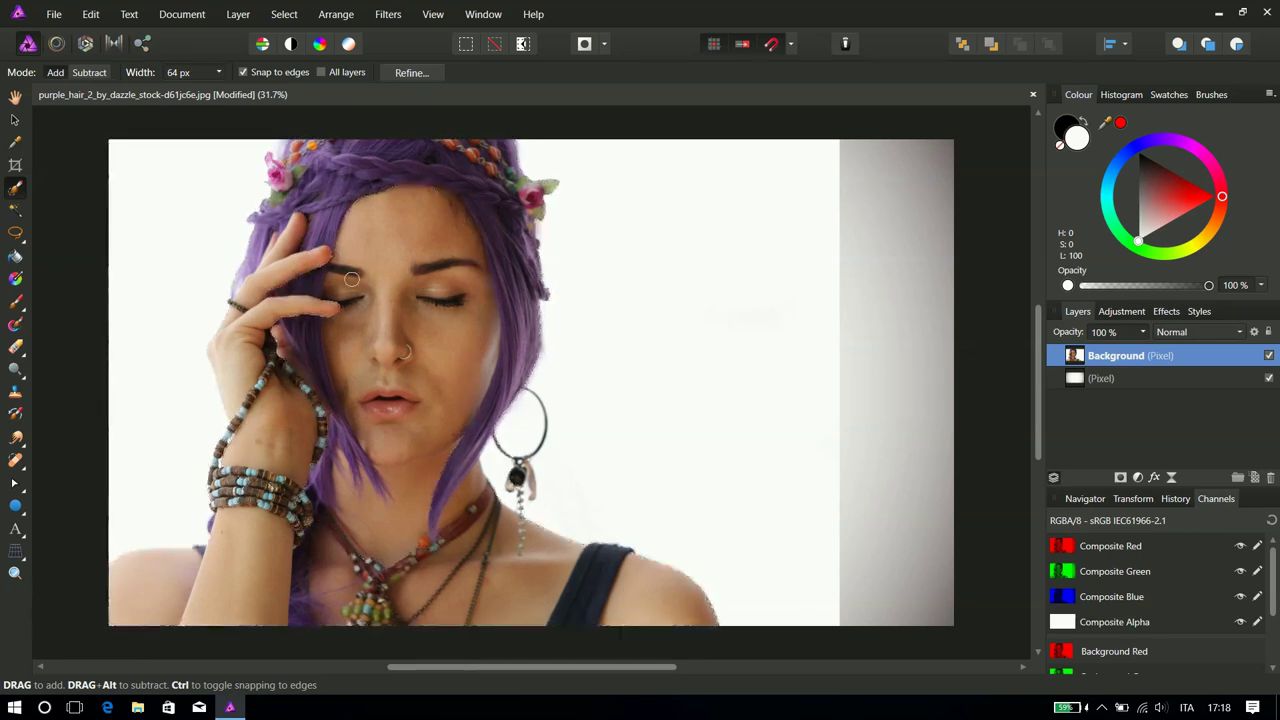
Paint a selection over the woman's arm, neck, cheek and hair up to the forehead
scroll(351, 279, up, 2)
scroll(353, 290, down, 2)
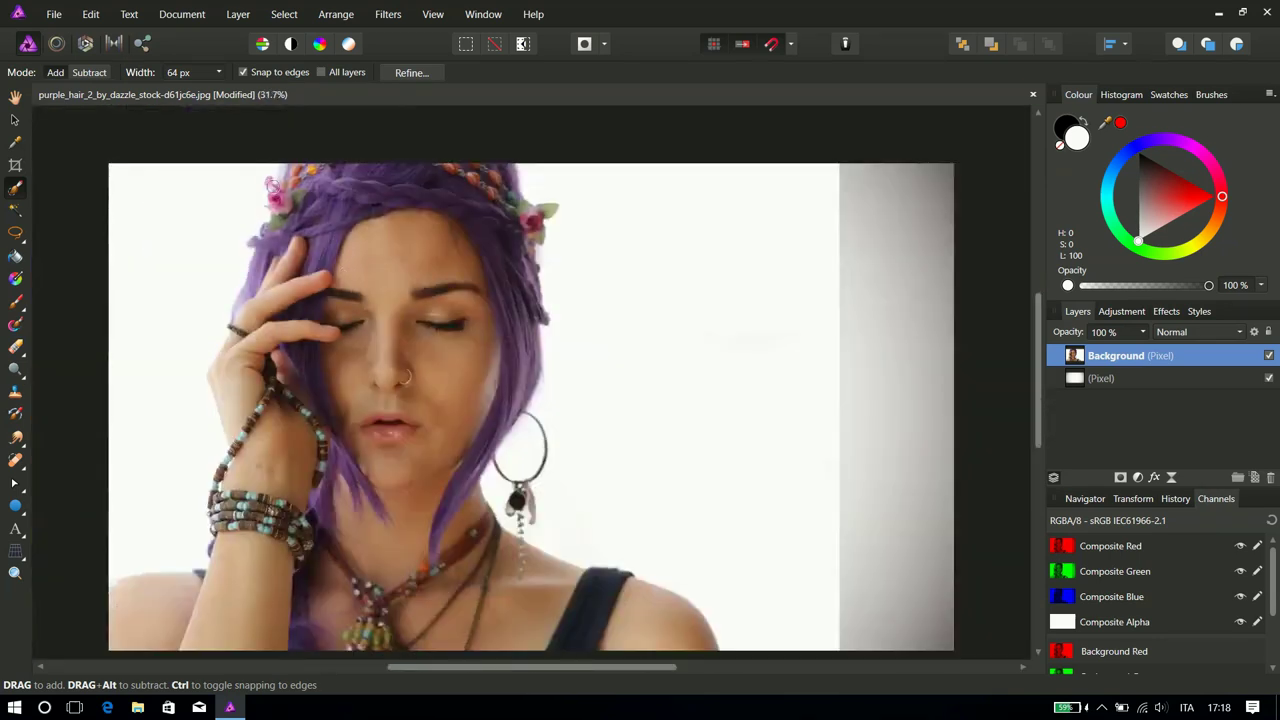
drag(244, 552, 630, 643)
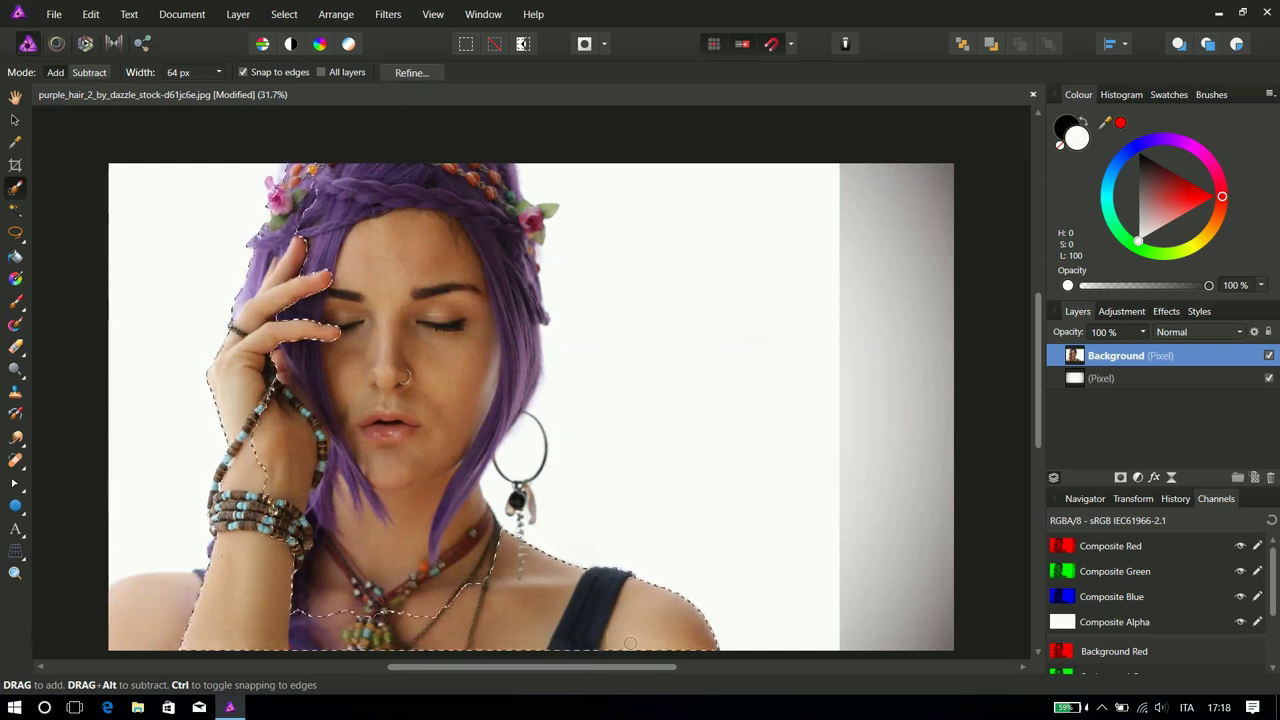
drag(445, 595, 505, 351)
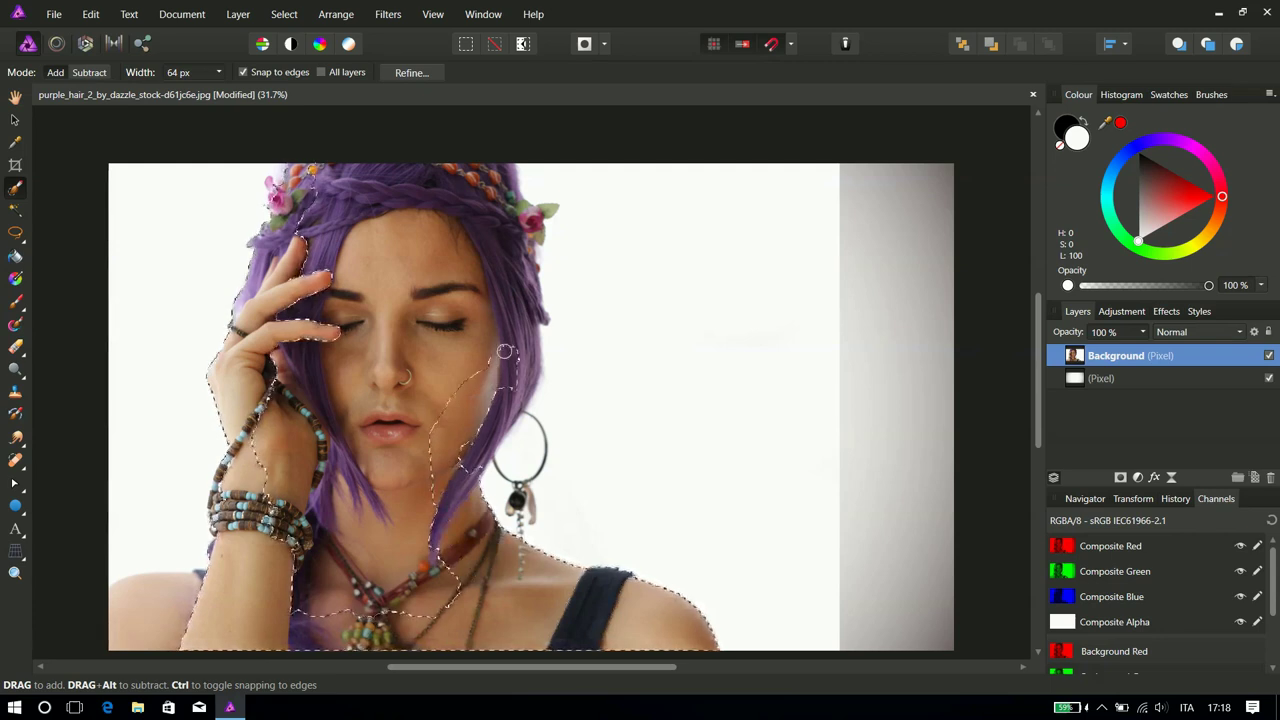
mouse_move(505, 351)
mouse_down()
mouse_move(391, 245)
mouse_move(488, 418)
mouse_move(373, 618)
mouse_up()
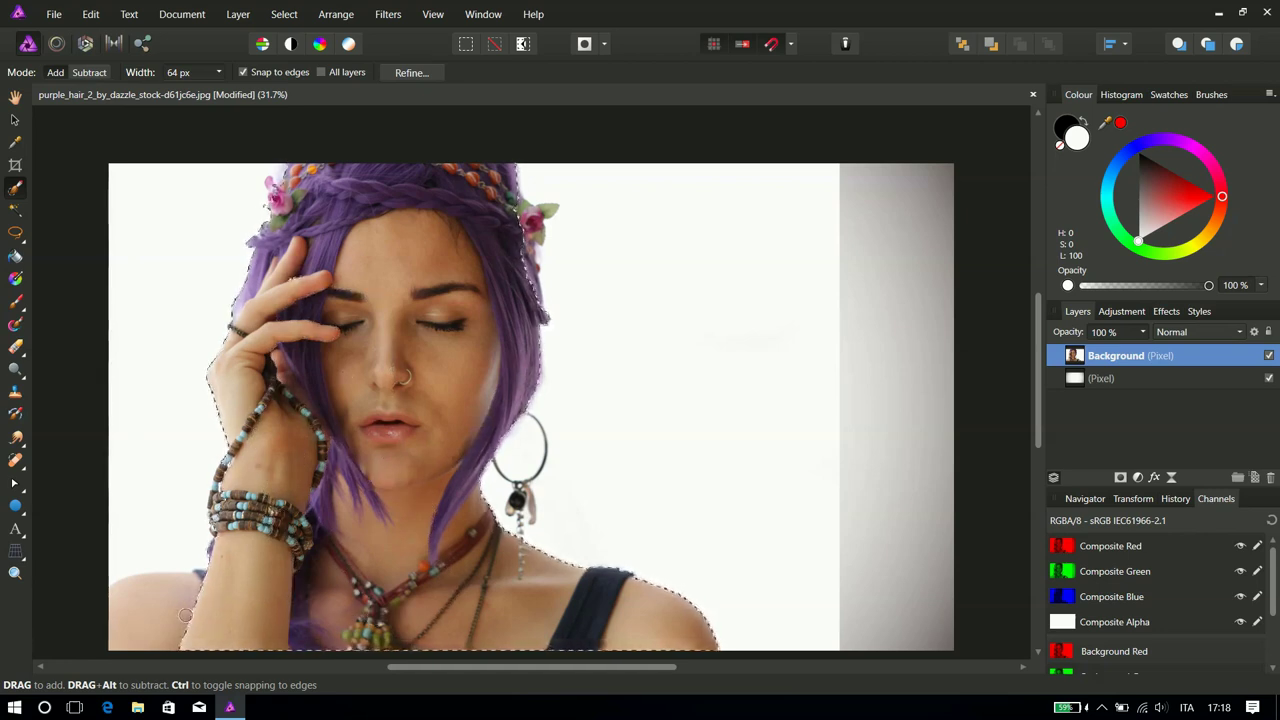
scroll(216, 544, up, 2)
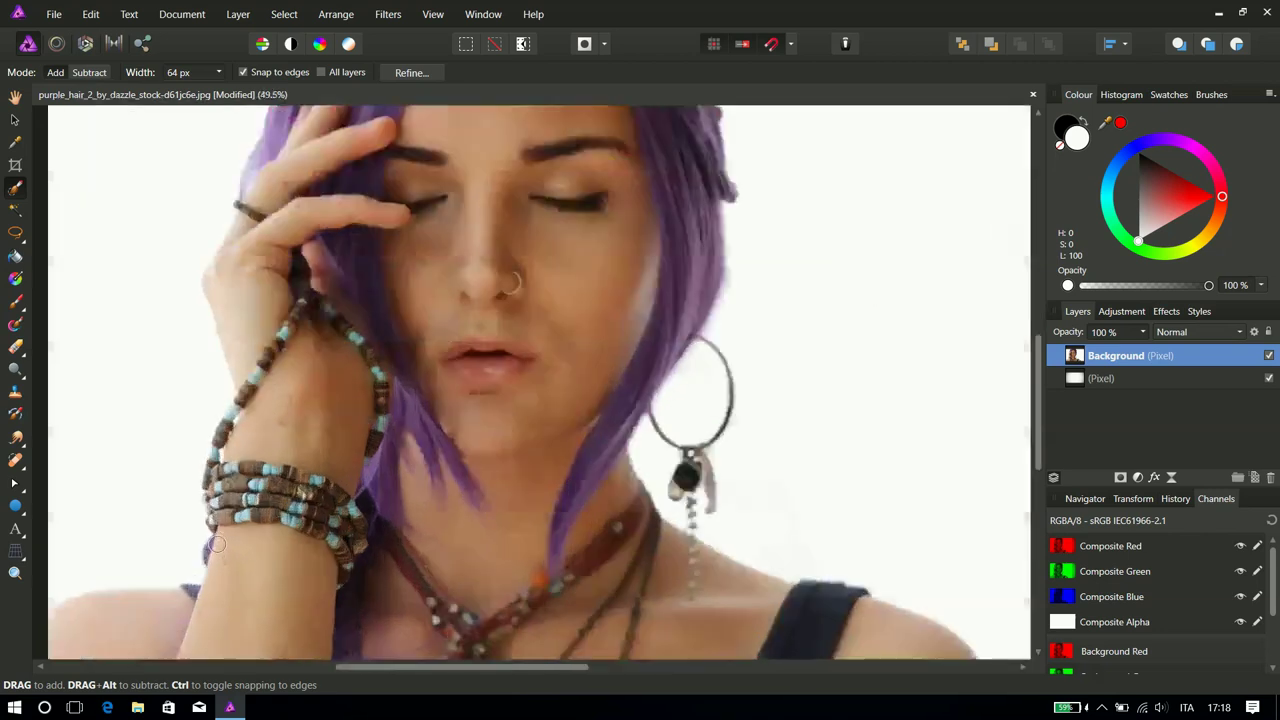
Shrink the selection brush and add the bracelet bead edges to the selection
scroll(216, 544, up, 5)
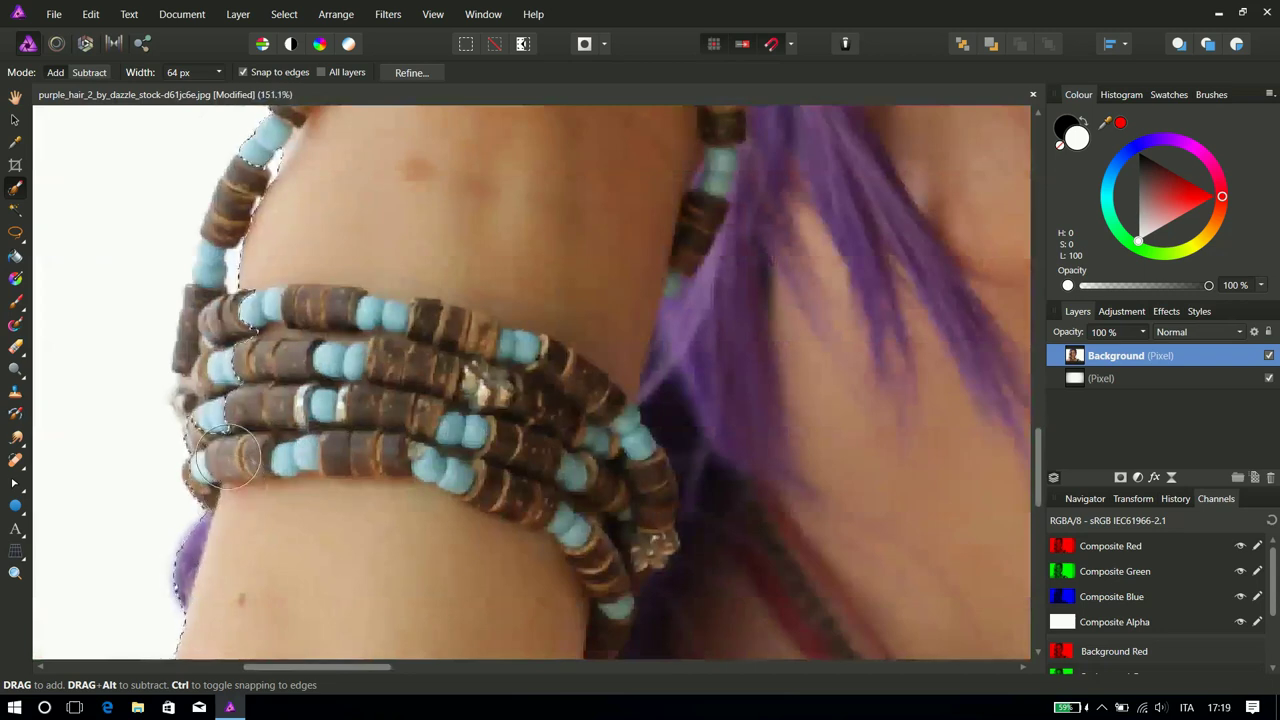
key(bracketleft)
key(bracketleft)
key(bracketleft)
key(bracketleft)
mouse_move(222, 400)
mouse_down()
mouse_move(212, 336)
mouse_move(246, 182)
mouse_up()
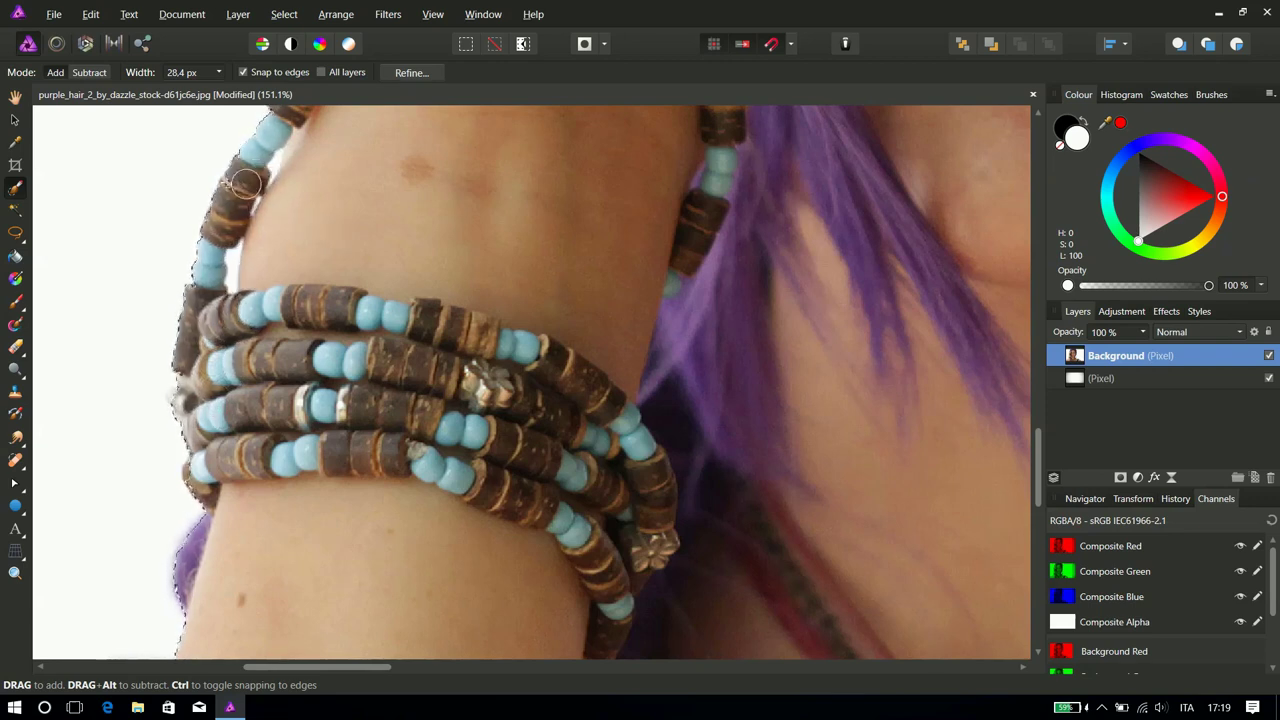
Zoom in on the earring and extend the selection to include its pendant
scroll(357, 388, up, 3)
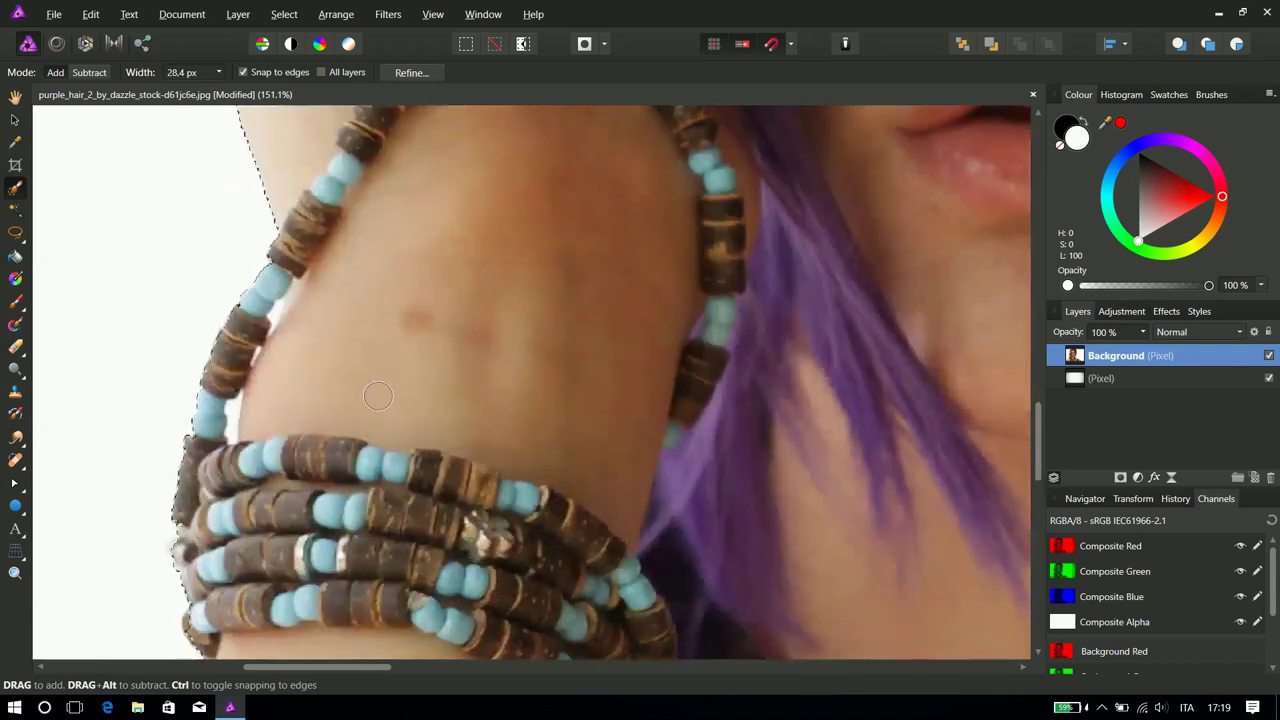
scroll(357, 388, up, 2)
scroll(400, 395, up, 2)
ctrl+scroll(420, 400, down, 3)
scroll(444, 402, up, 3)
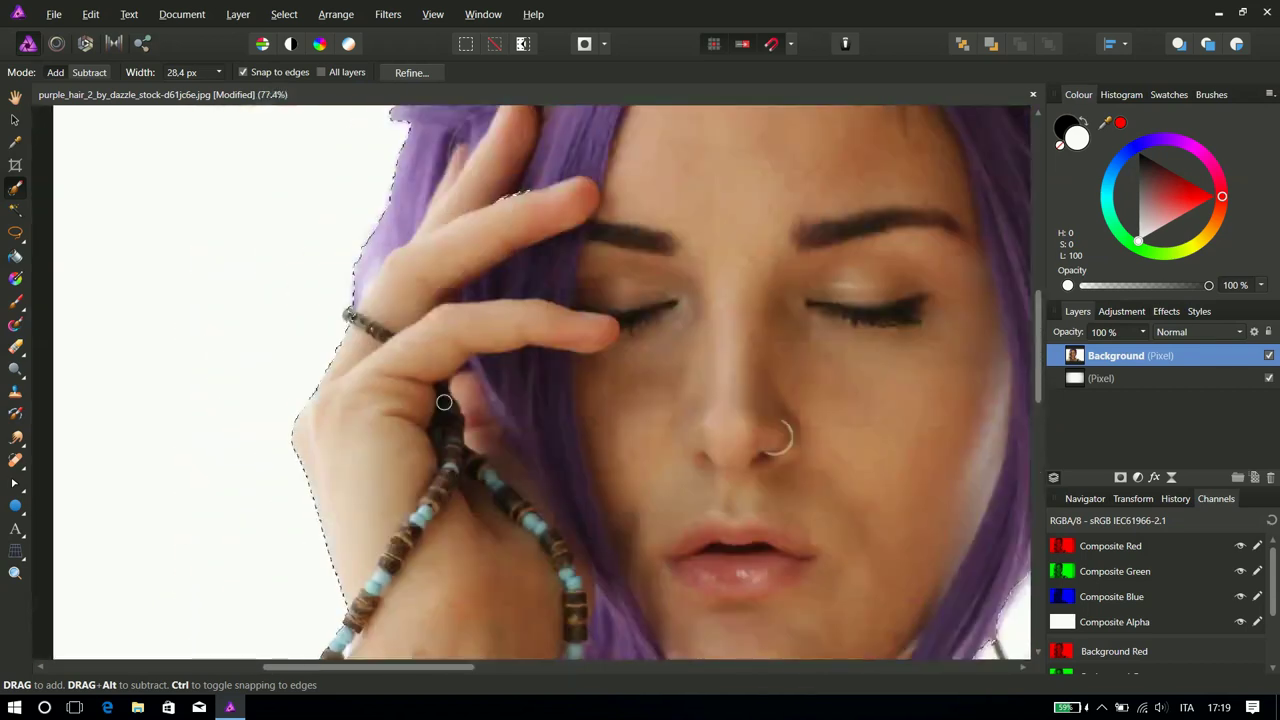
scroll(444, 402, up, 3)
scroll(444, 400, up, 3)
ctrl+scroll(440, 300, up, 3)
ctrl+scroll(439, 286, up, 2)
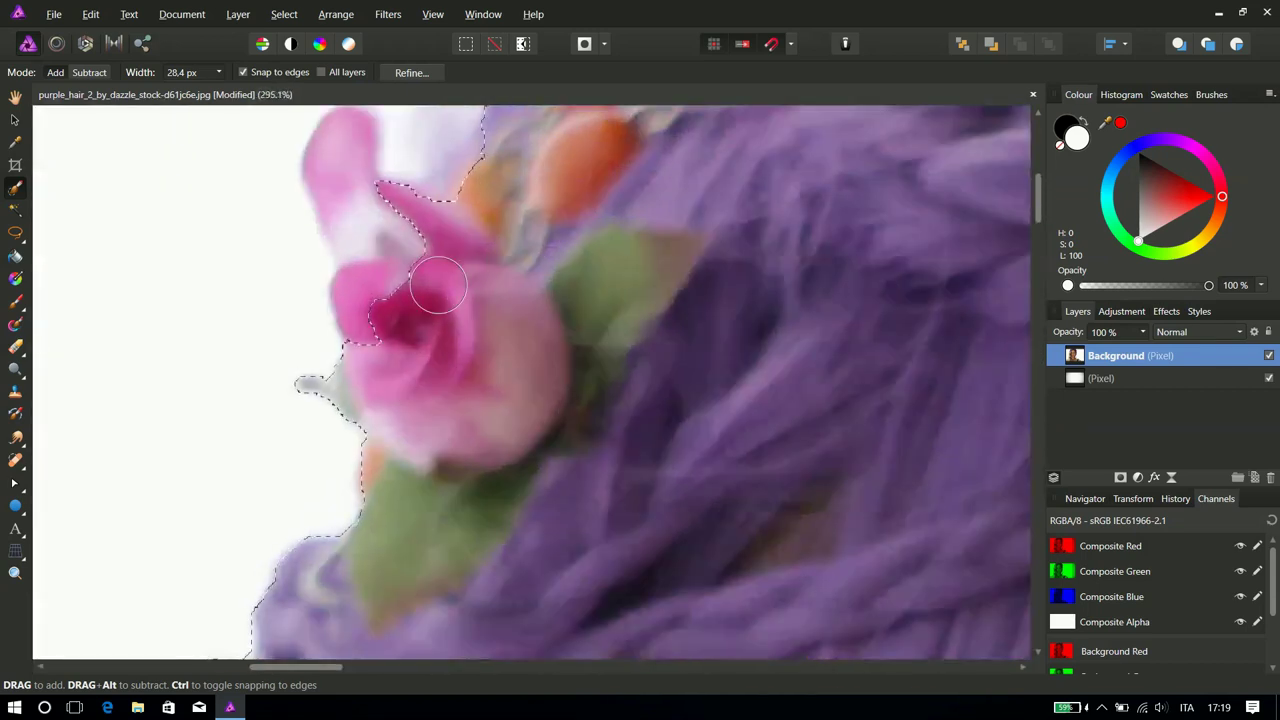
scroll(515, 315, up, 2)
ctrl+scroll(560, 360, down, 2)
ctrl+scroll(650, 390, down, 2)
ctrl+scroll(750, 420, down, 2)
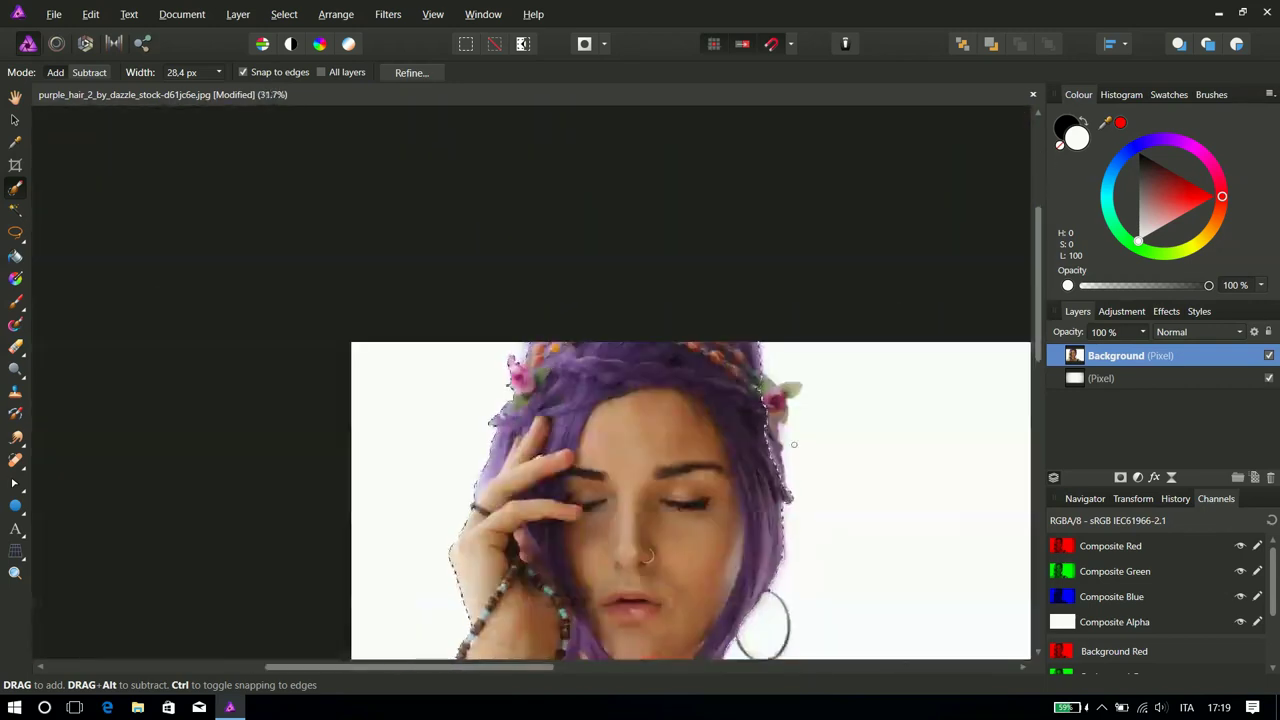
ctrl+scroll(794, 444, up, 3)
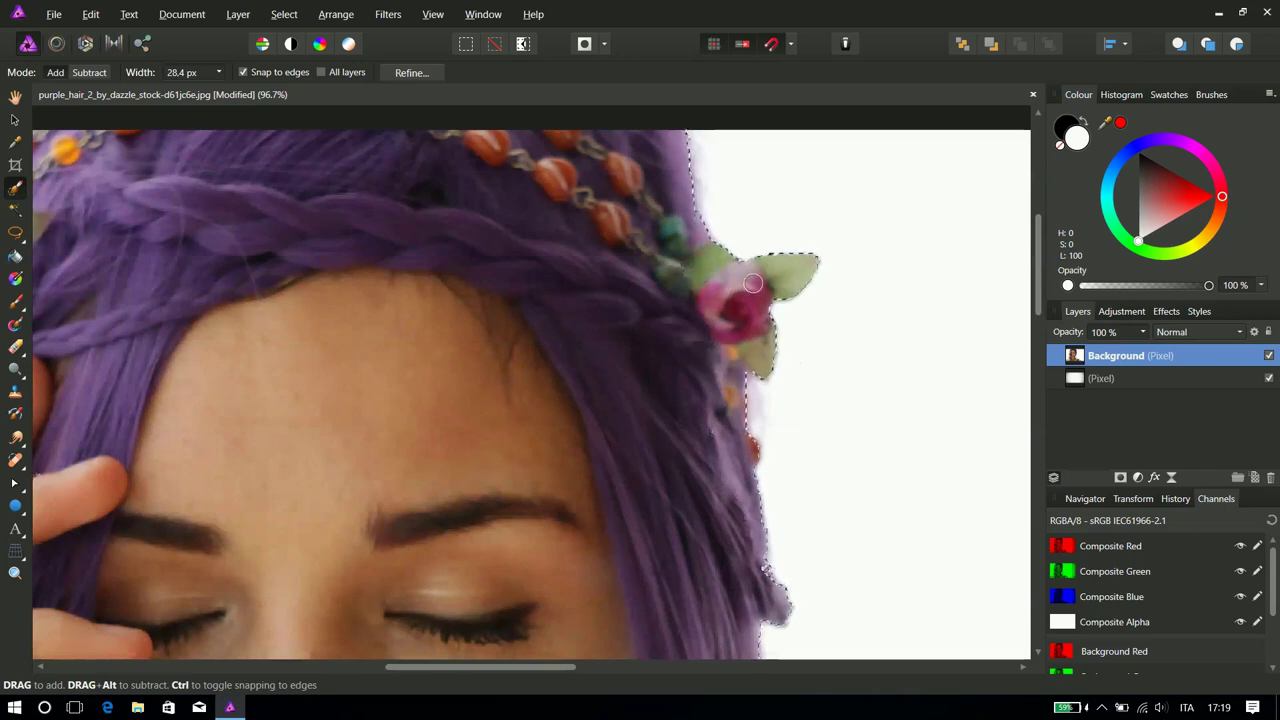
scroll(674, 414, down, 3)
scroll(657, 434, down, 3)
scroll(663, 423, down, 3)
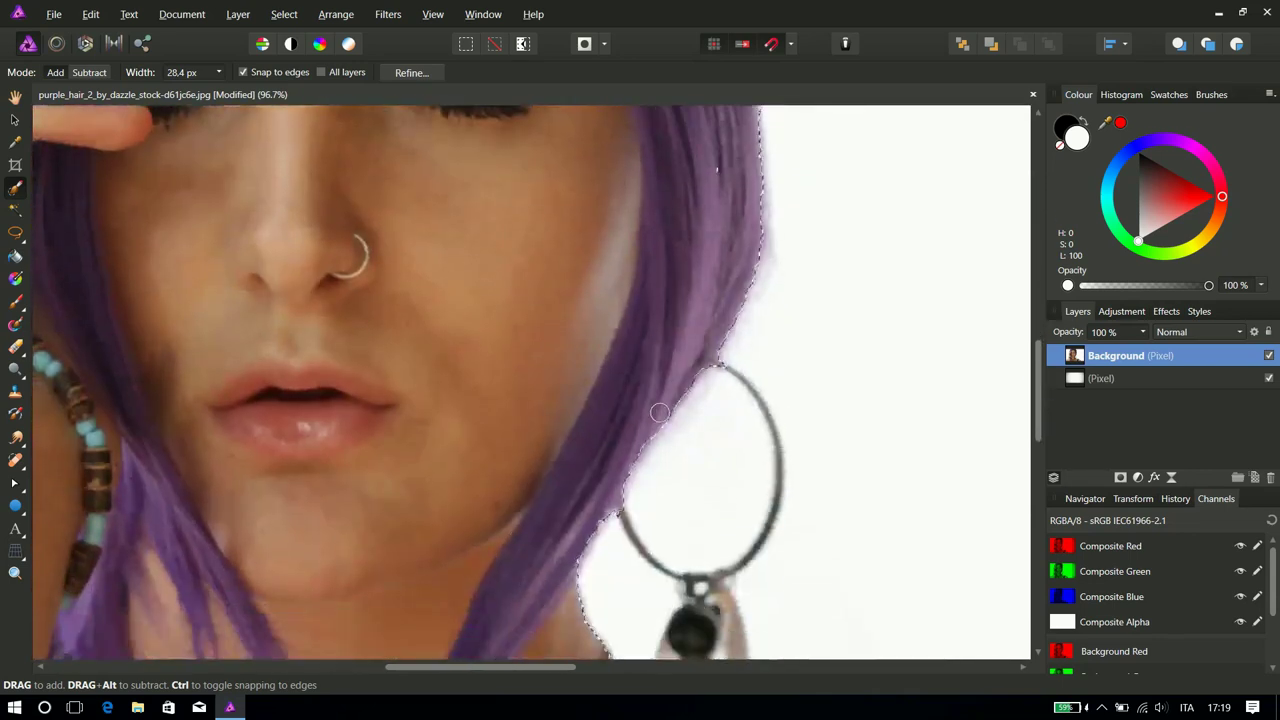
scroll(654, 517, down, 2)
mouse_move(702, 534)
mouse_down()
mouse_move(702, 610)
mouse_move(729, 636)
mouse_move(758, 611)
mouse_move(738, 597)
mouse_move(723, 623)
mouse_move(671, 571)
mouse_up()
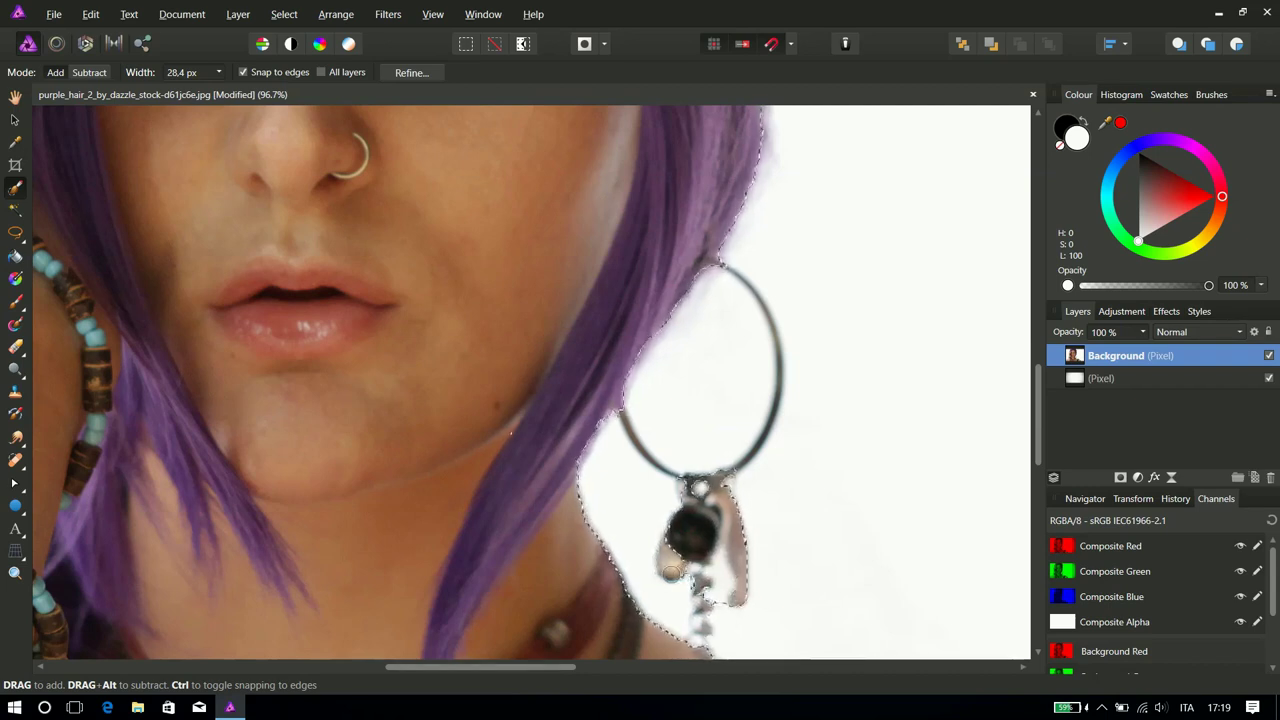
scroll(670, 530, down, 3)
scroll(667, 548, down, 3)
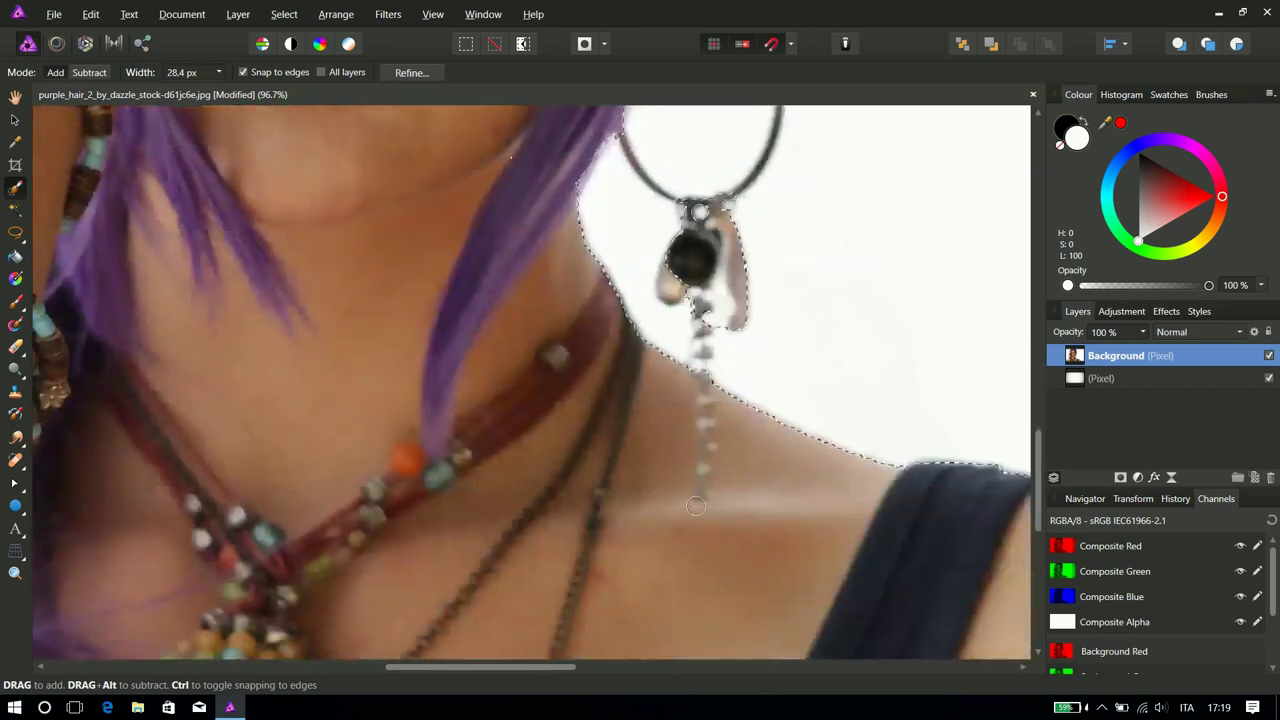
scroll(696, 506, down, 5)
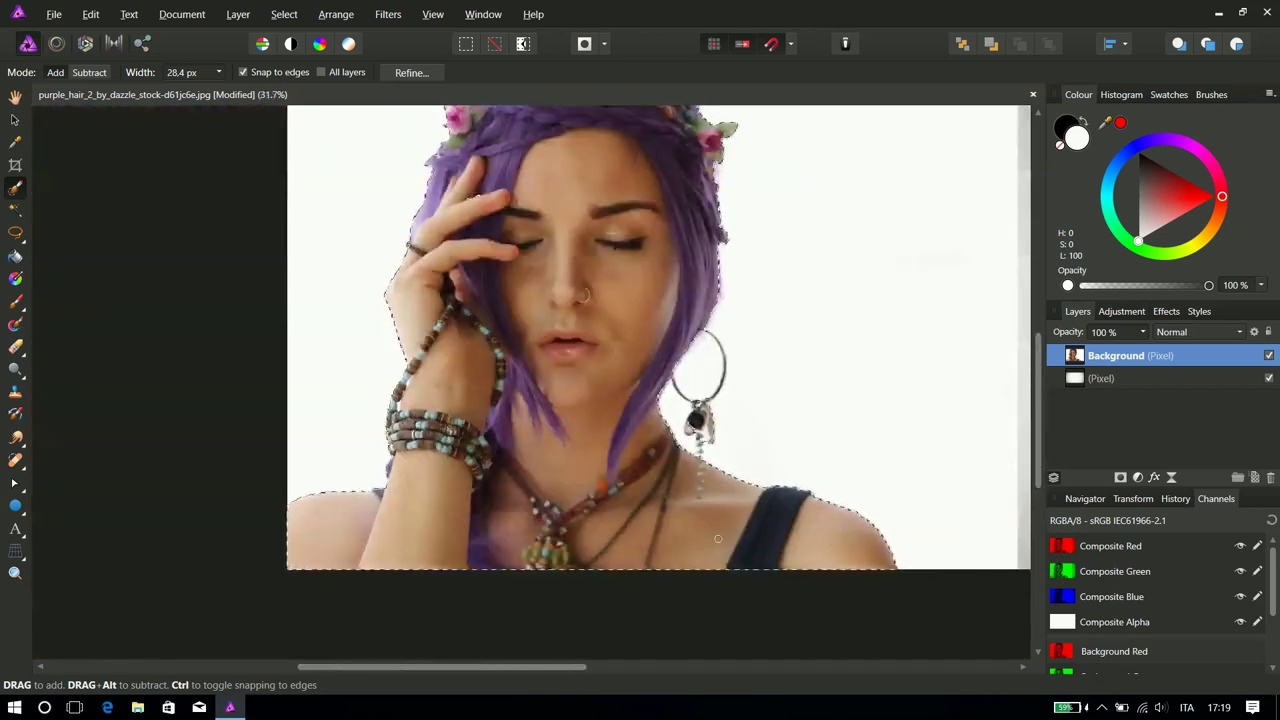
Open Refine Selection, move the dialog aside, and matte-brush the arm bead edges
click(413, 73)
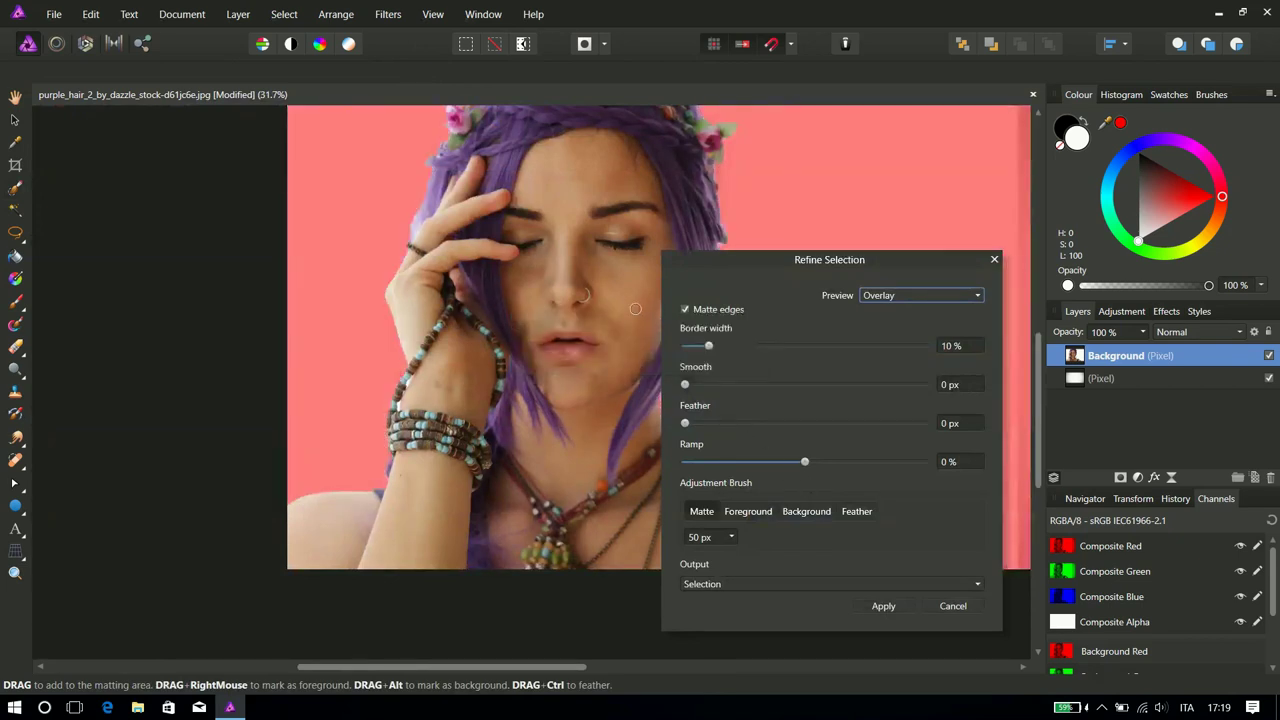
scroll(336, 507, up, 7)
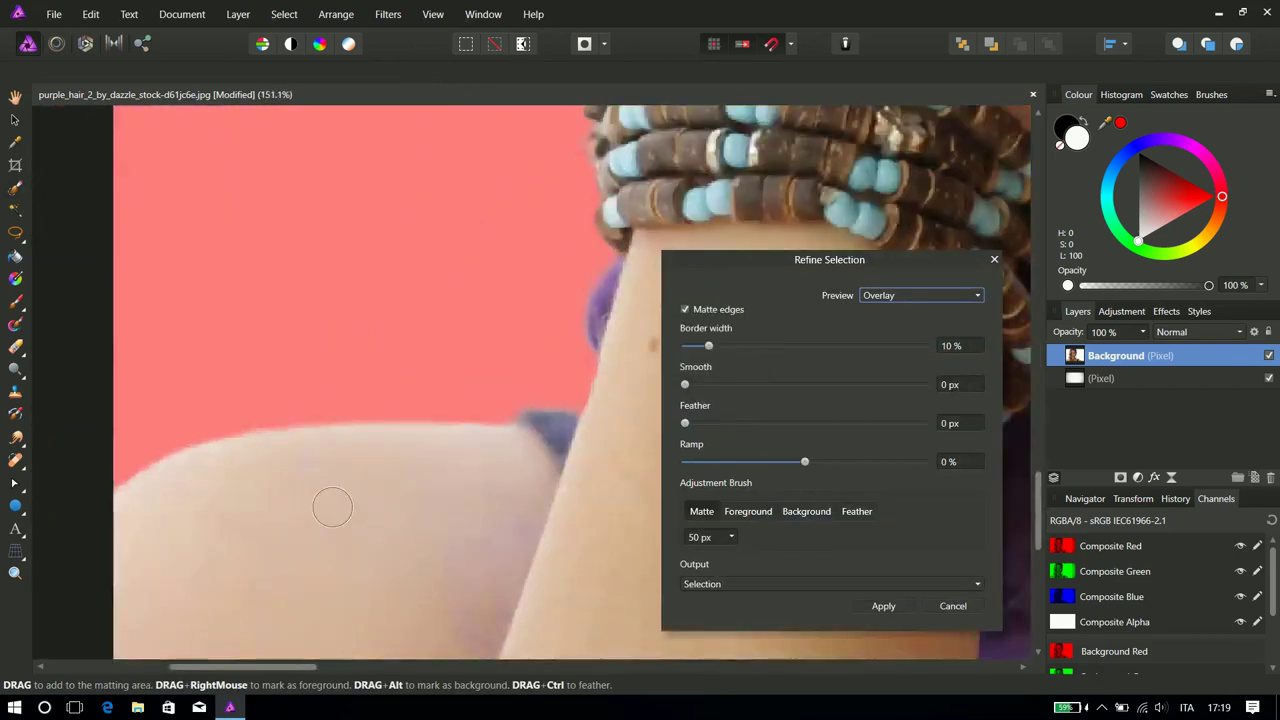
scroll(602, 478, up, 2)
scroll(620, 450, up, 3)
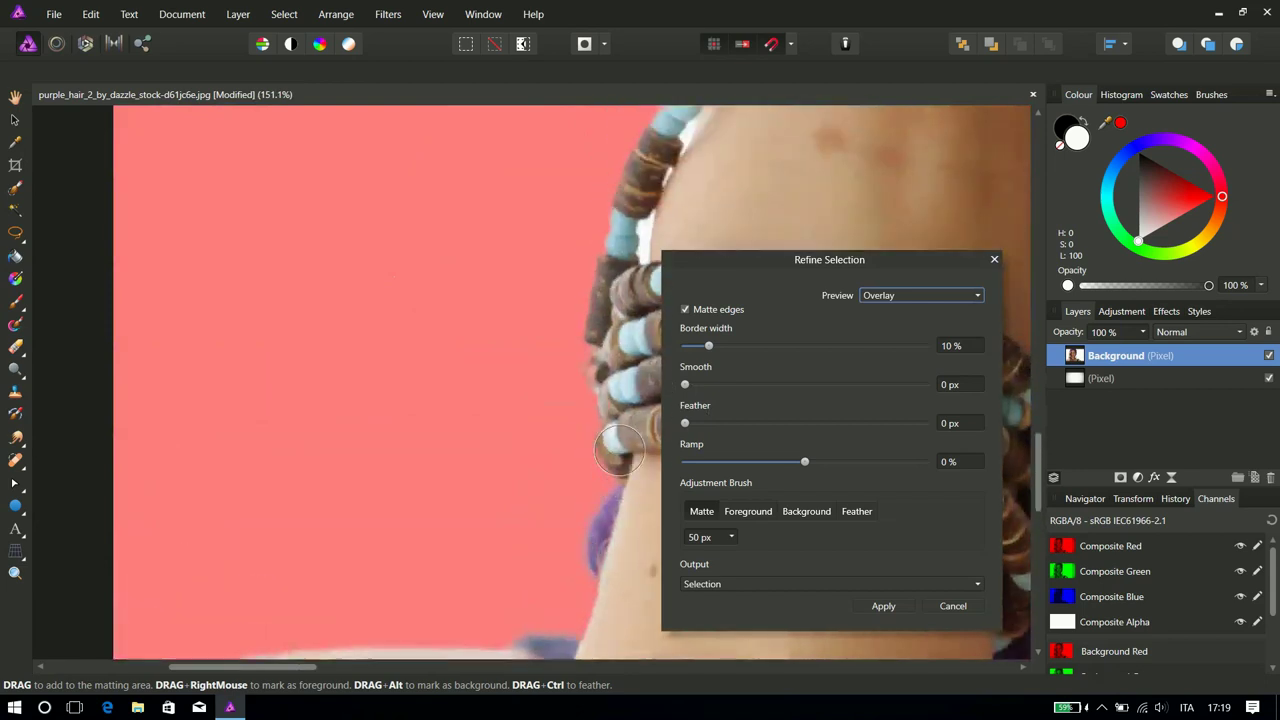
scroll(620, 450, up, 3)
drag(720, 260, 904, 259)
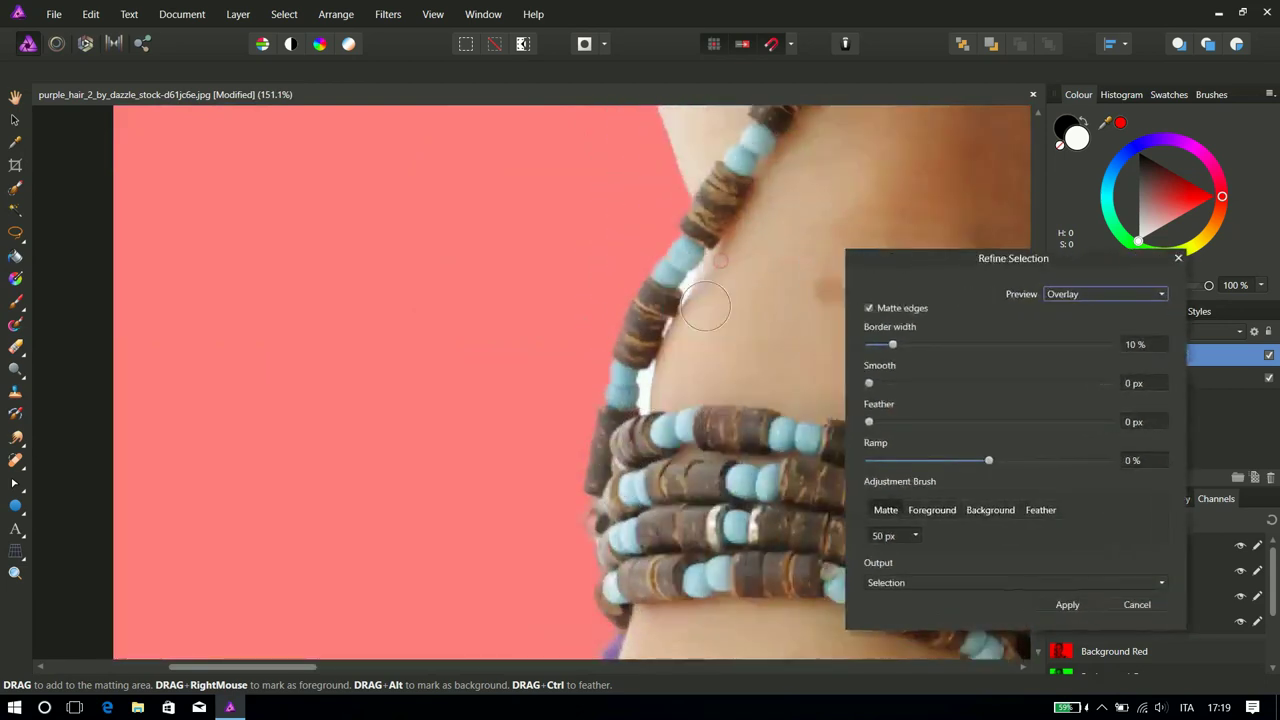
drag(702, 283, 641, 467)
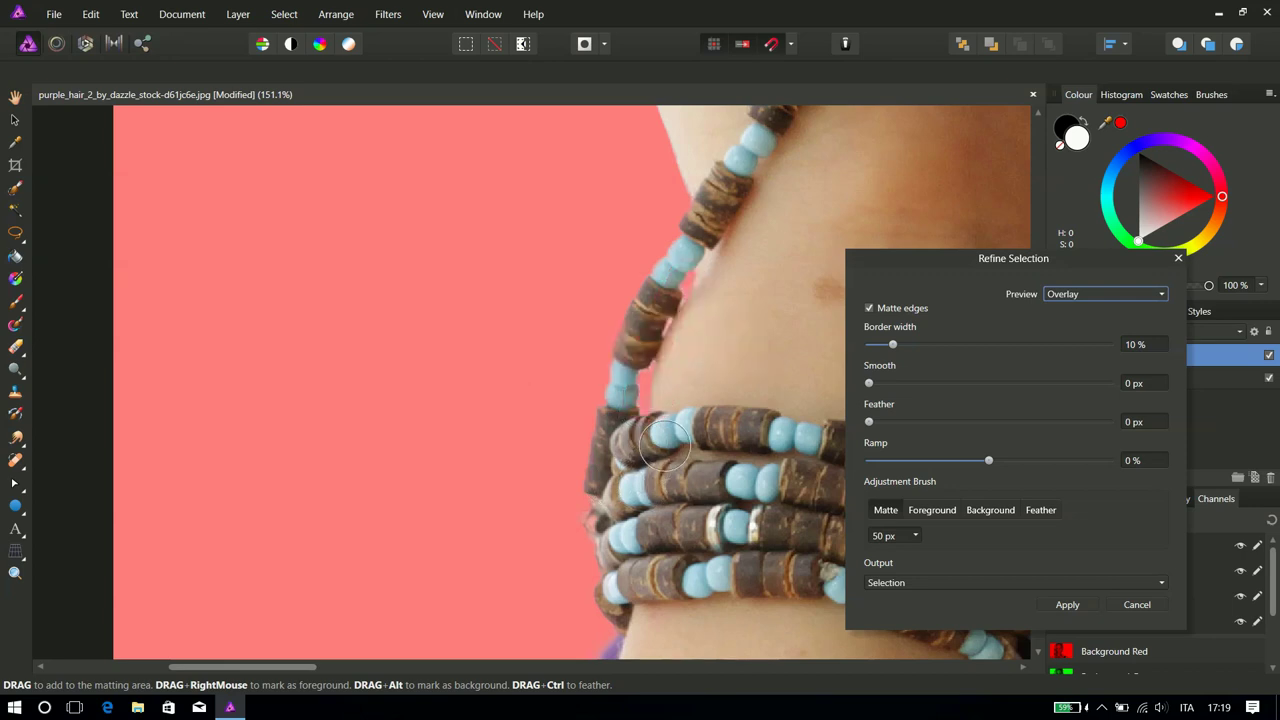
Refine the matte edges around the upper hair flower and its petals
scroll(700, 445, up, 3)
scroll(725, 445, up, 5)
scroll(727, 447, up, 4)
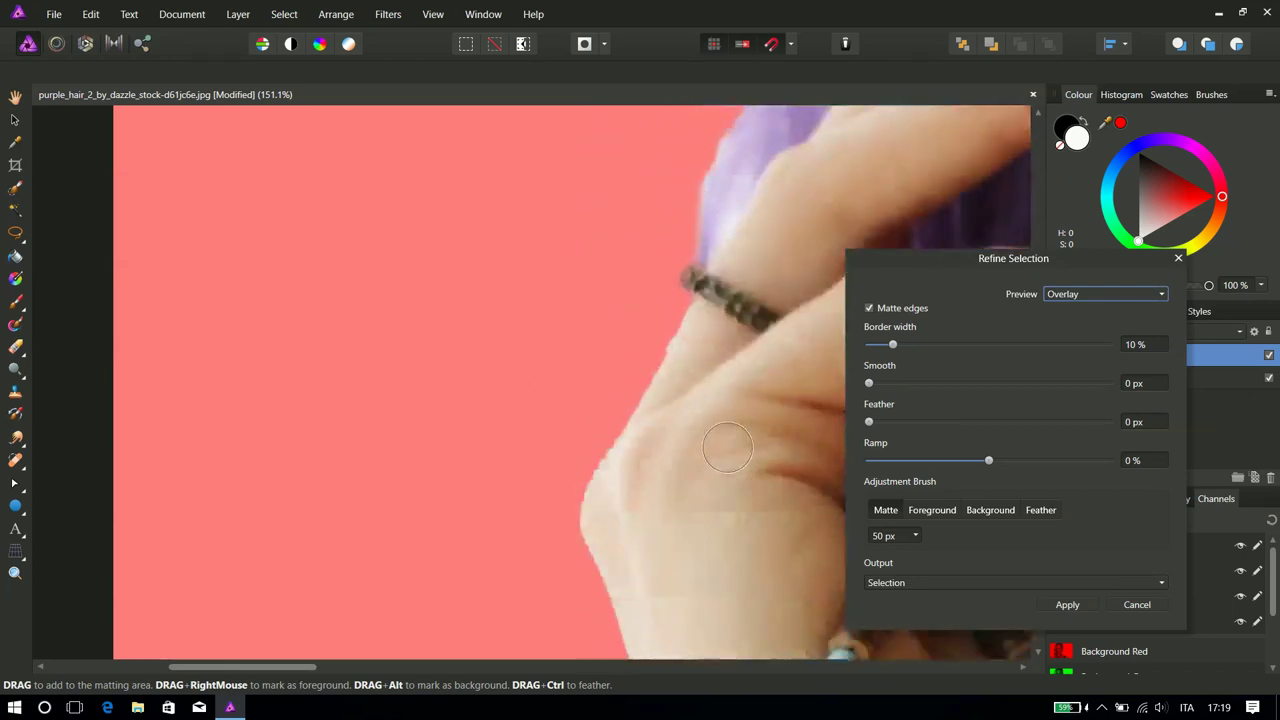
scroll(727, 447, up, 3)
scroll(727, 447, up, 4)
scroll(737, 440, up, 4)
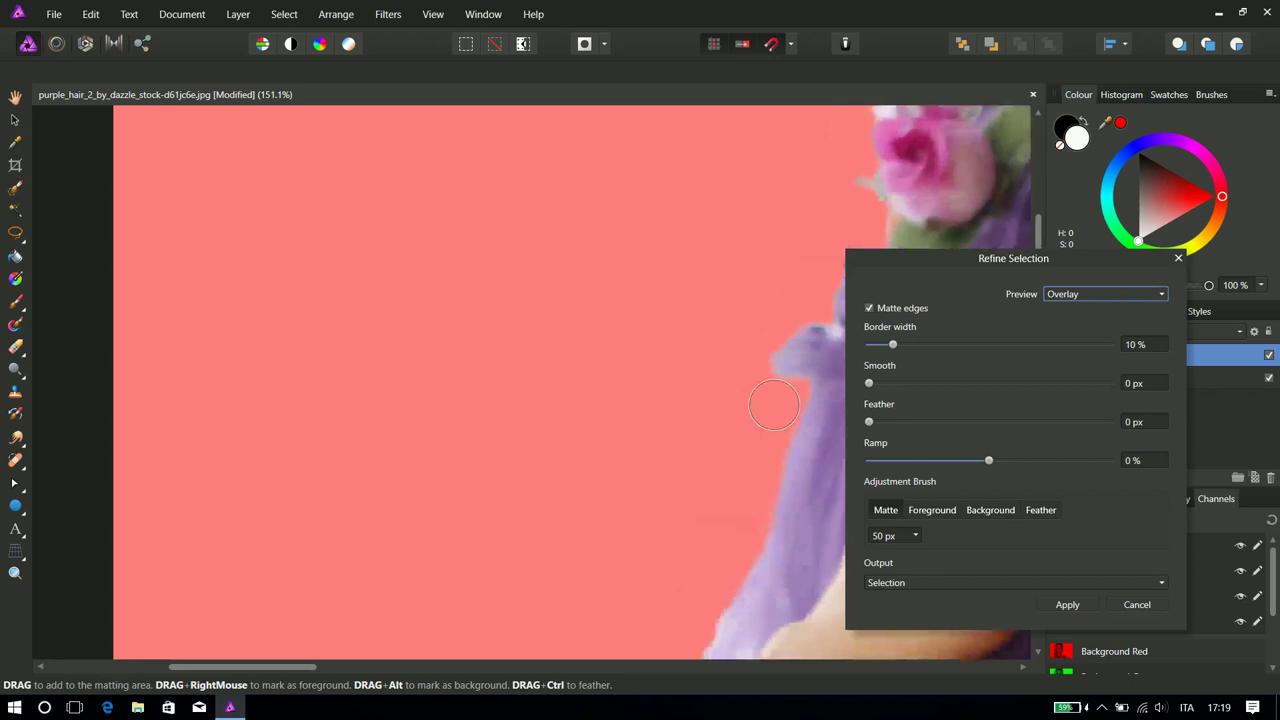
scroll(820, 357, up, 3)
scroll(710, 220, right, 1)
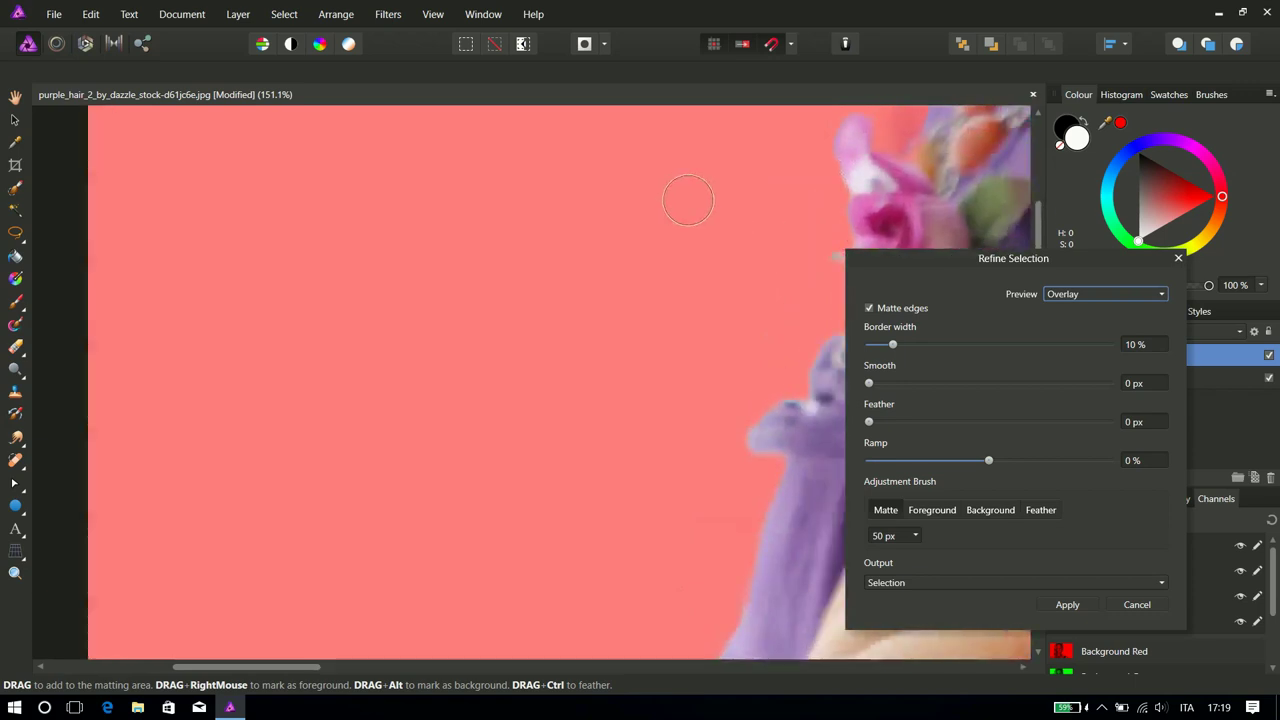
scroll(686, 210, right, 3)
scroll(680, 215, right, 3)
scroll(673, 230, right, 2)
scroll(674, 231, up, 3)
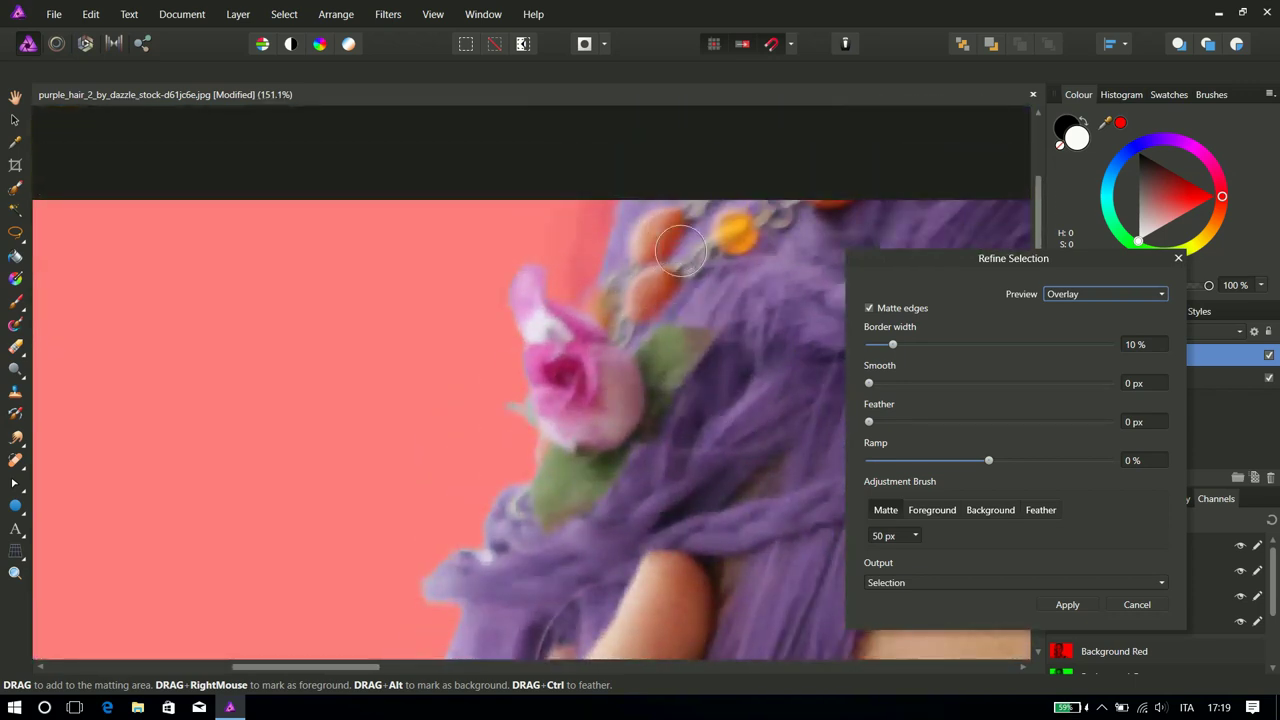
drag(614, 222, 588, 312)
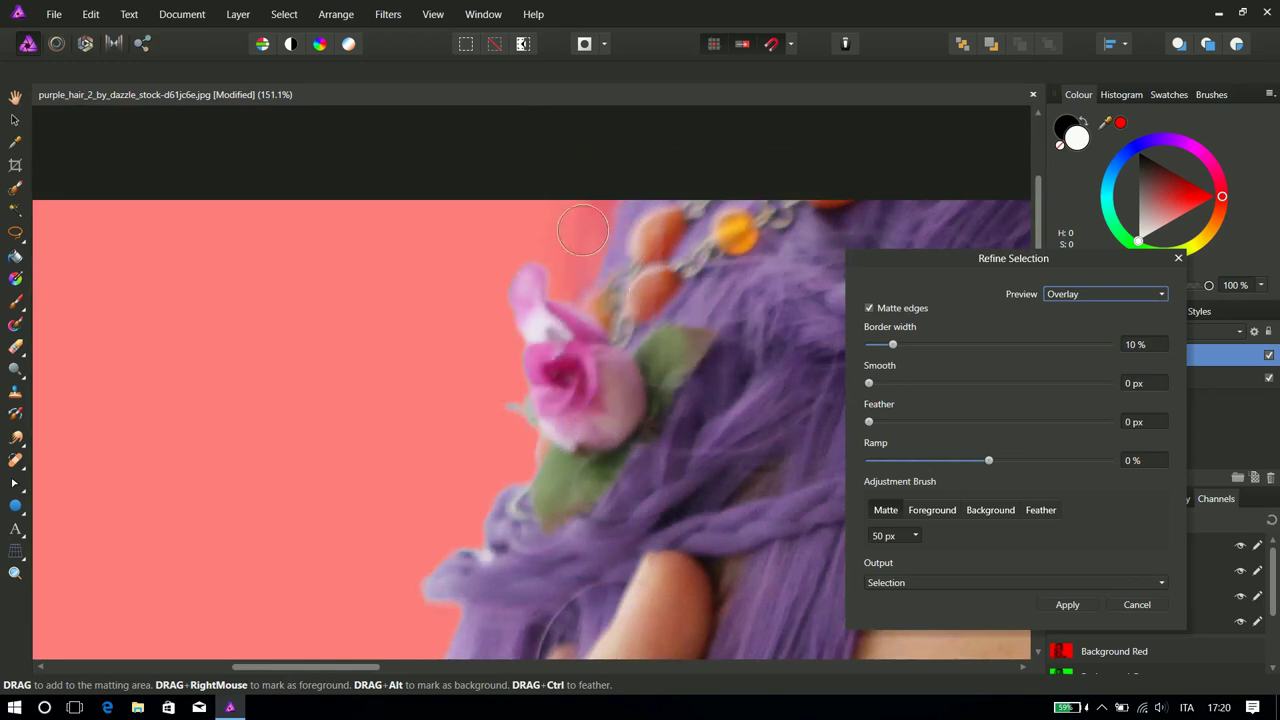
drag(583, 213, 571, 282)
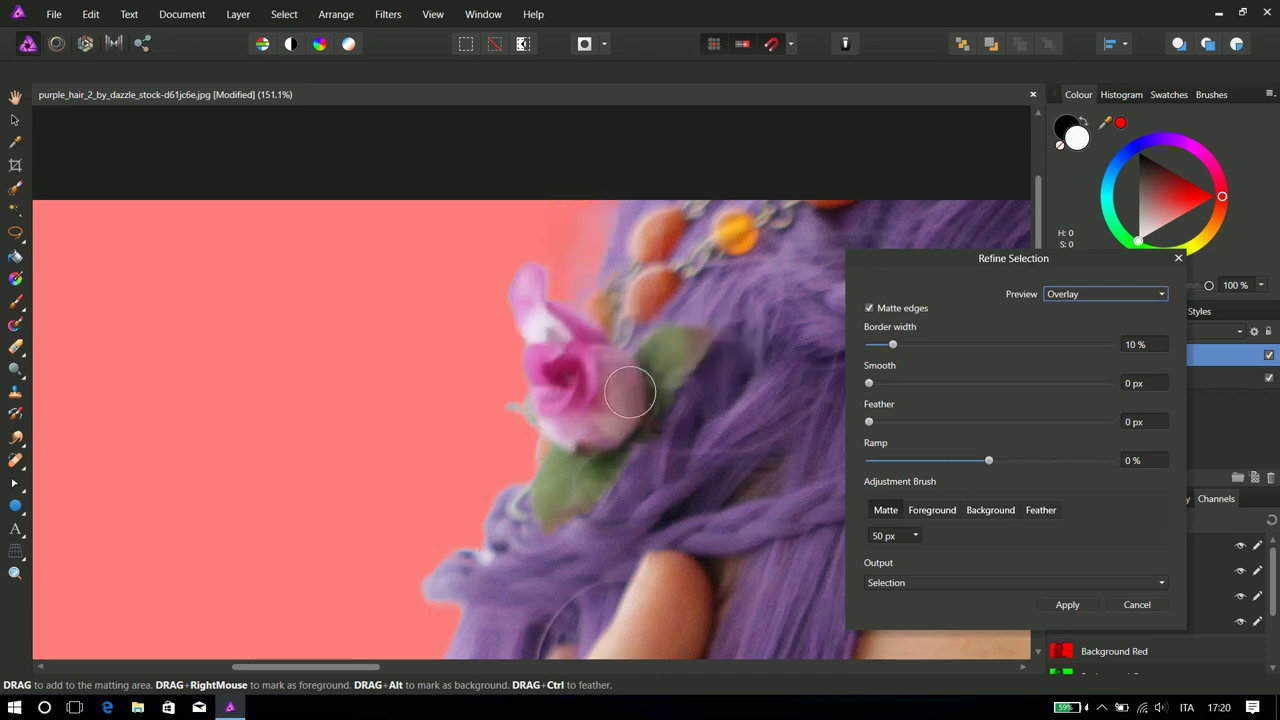
Refine the matte edges beside the earring pendant and along its chain
scroll(630, 393, down, 5)
scroll(825, 403, up, 3)
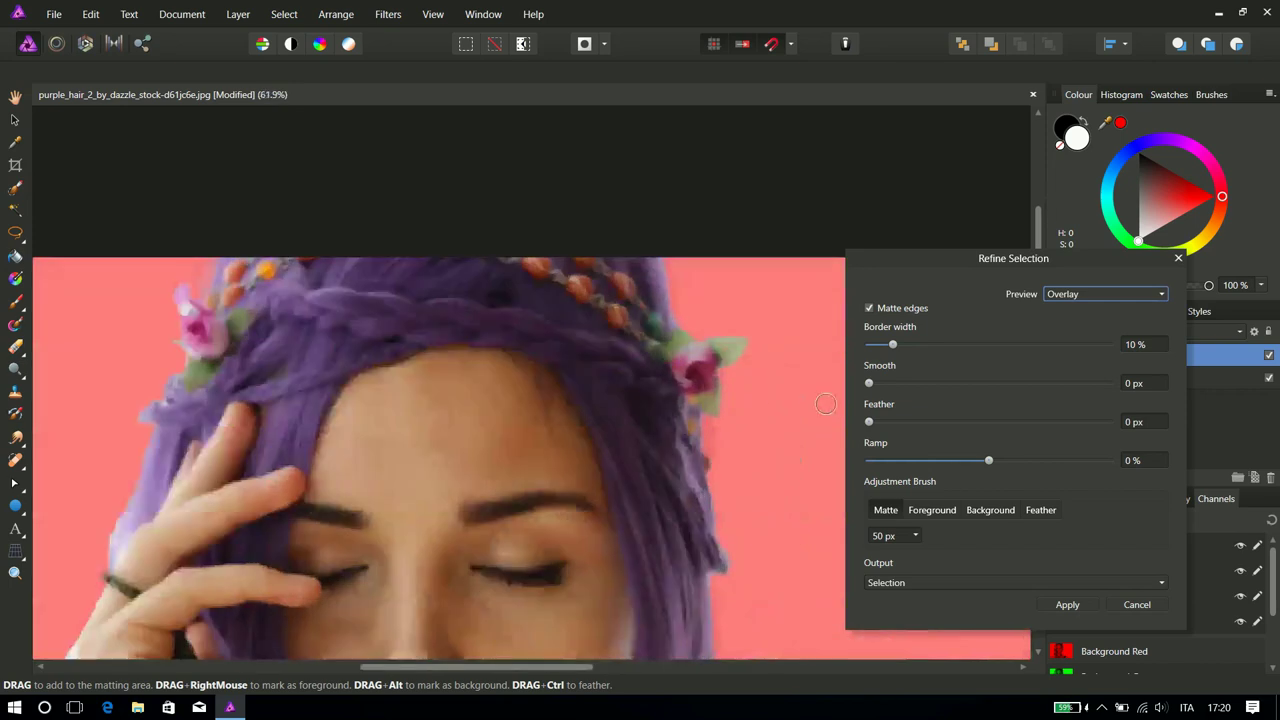
scroll(770, 392, up, 3)
scroll(705, 380, up, 2)
scroll(700, 385, down, 2)
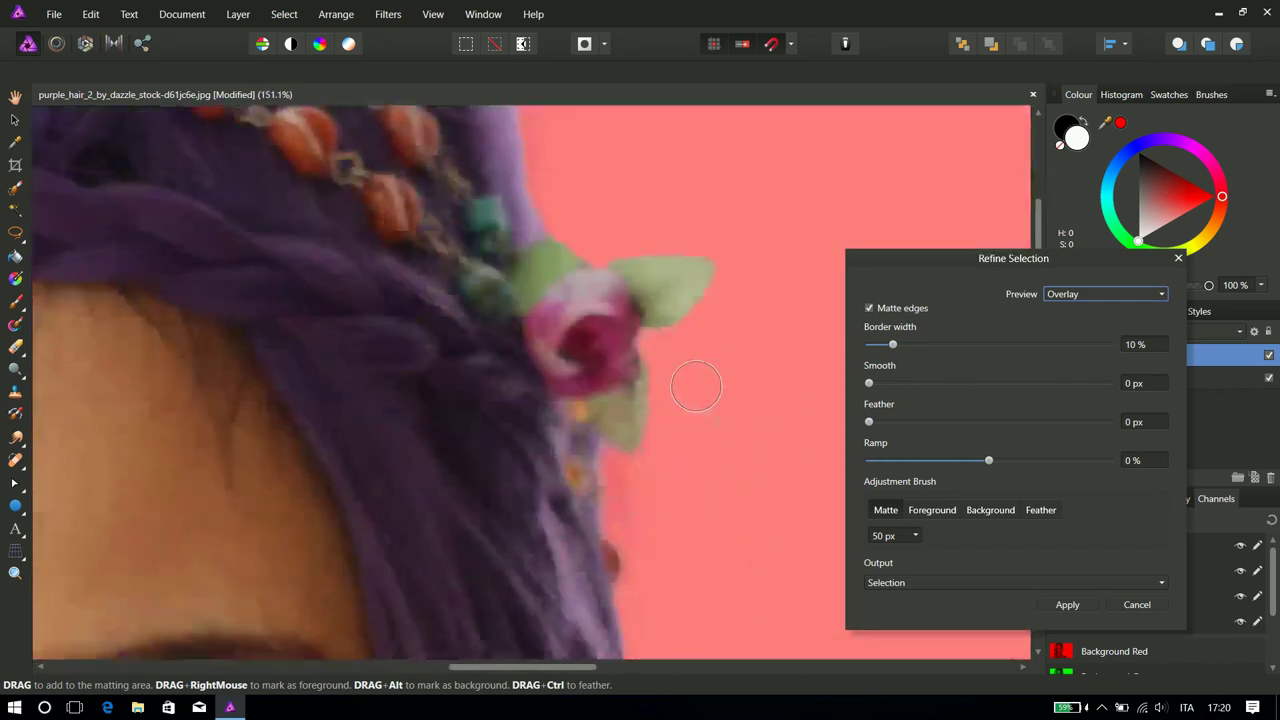
scroll(695, 378, down, 3)
scroll(693, 373, down, 3)
scroll(677, 357, down, 2)
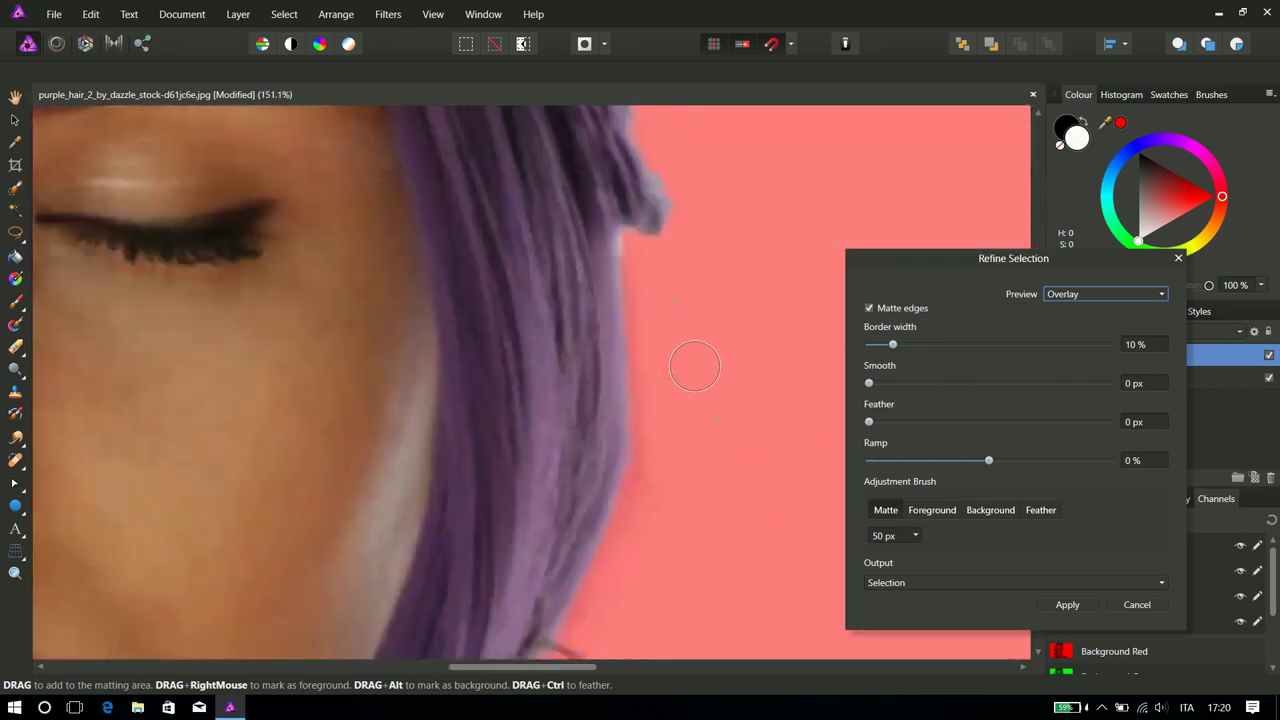
scroll(694, 366, down, 2)
scroll(686, 349, down, 3)
scroll(682, 349, down, 2)
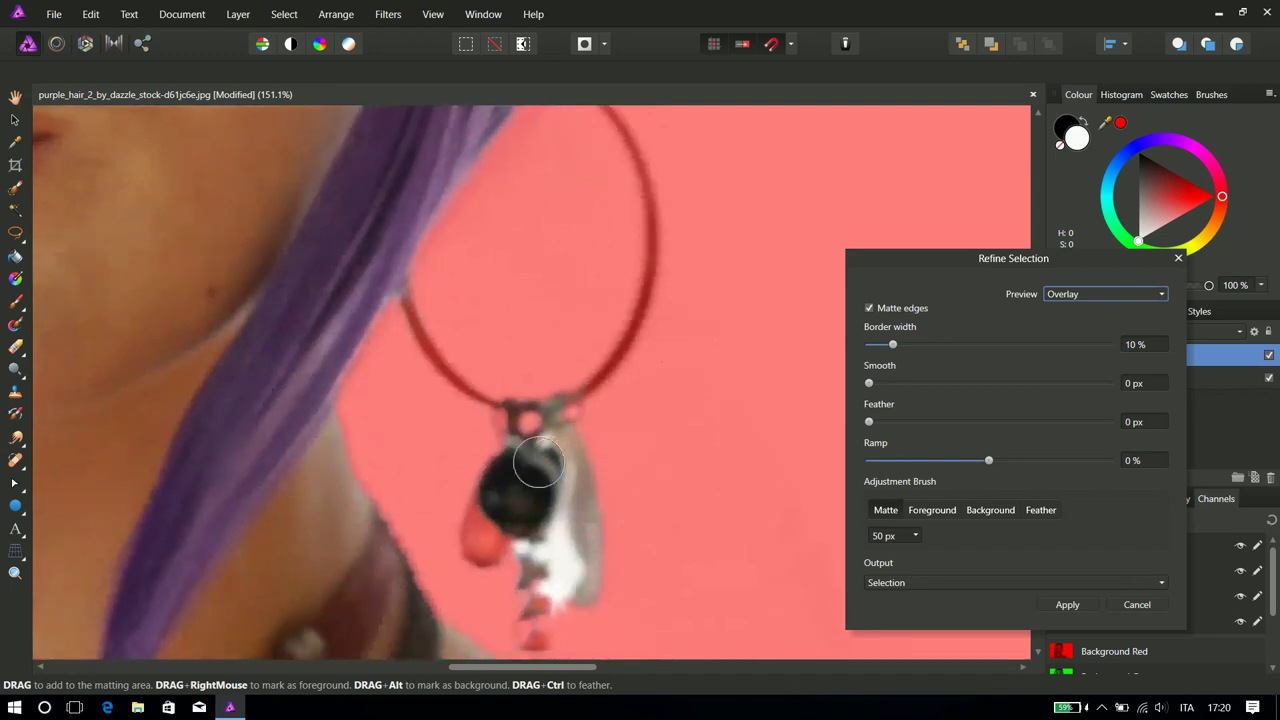
scroll(538, 462, down, 3)
drag(505, 381, 460, 430)
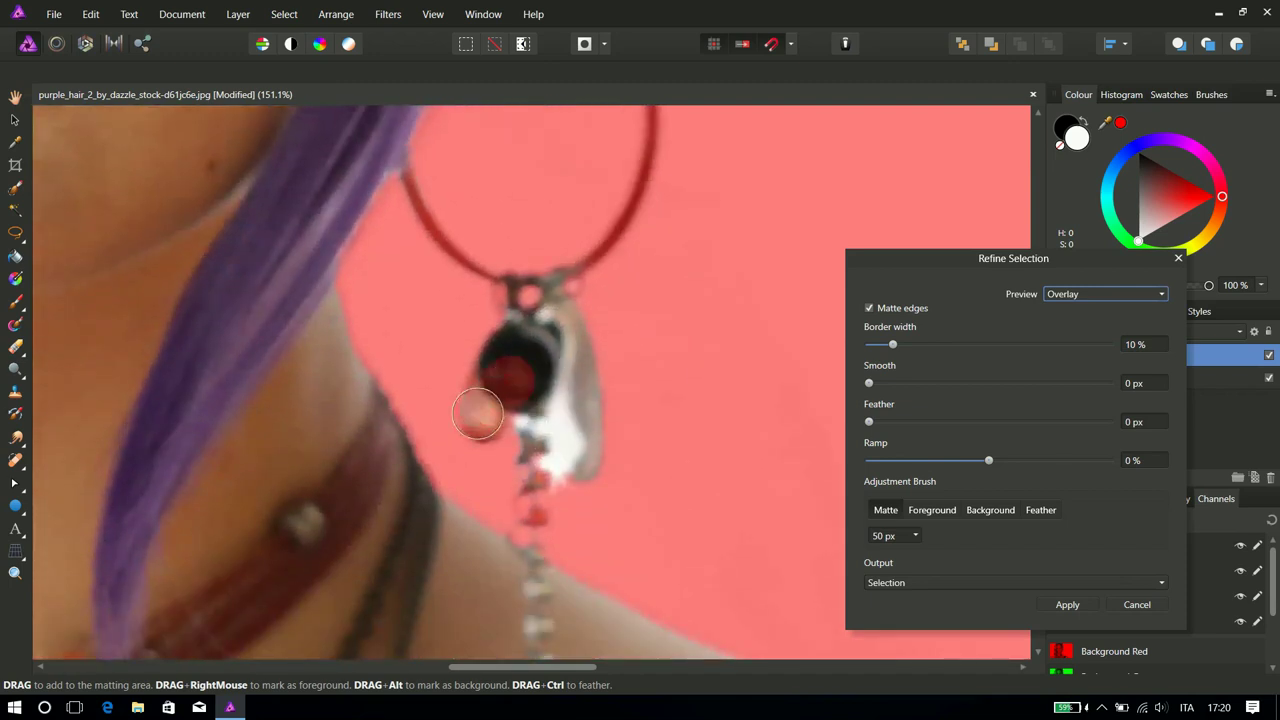
scroll(576, 368, down, 5)
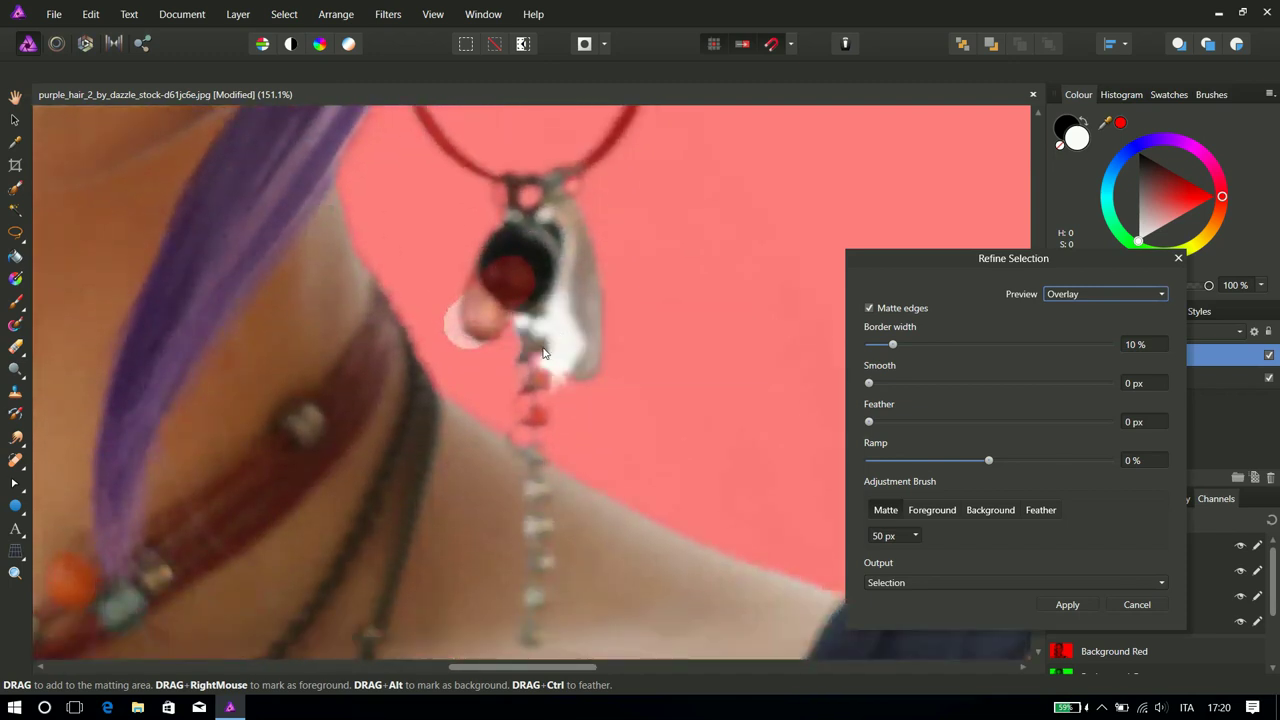
drag(545, 330, 576, 462)
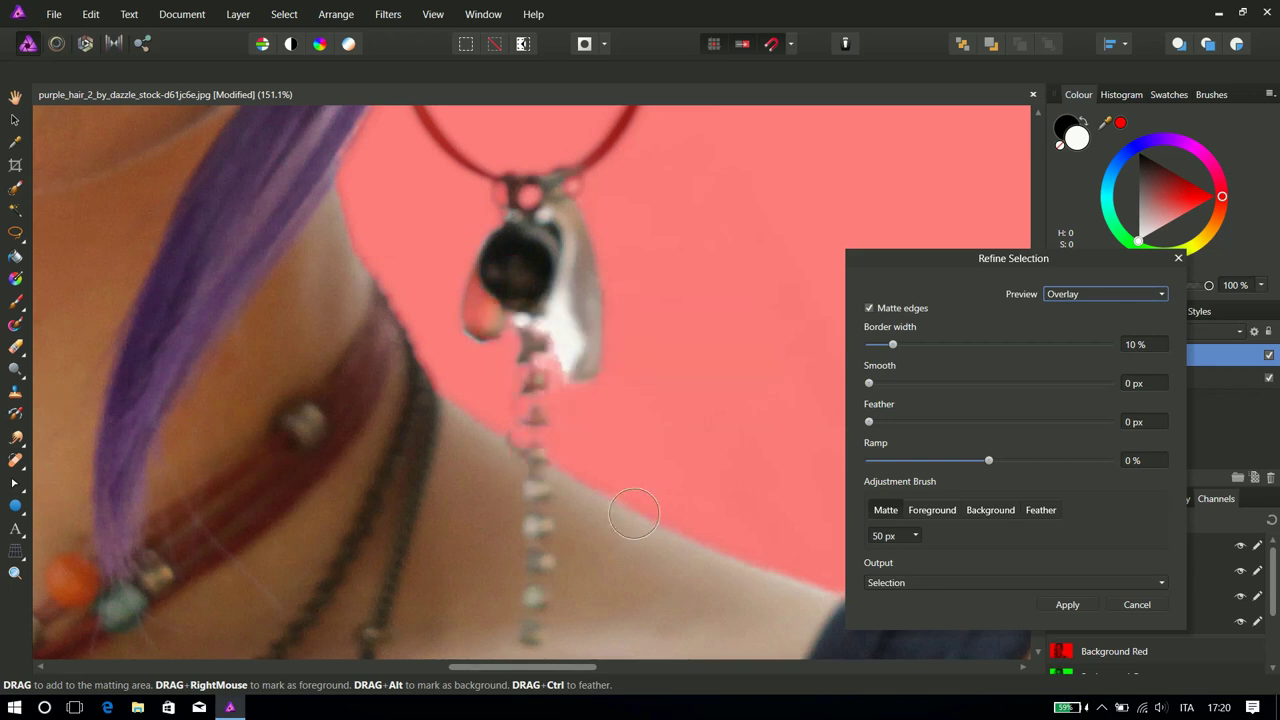
Refine the earring hoop edge and touch up the matte near the hair
scroll(645, 515, up, 4)
scroll(610, 500, up, 2)
mouse_move(580, 512)
mouse_down()
mouse_move(531, 203)
mouse_move(508, 200)
mouse_up()
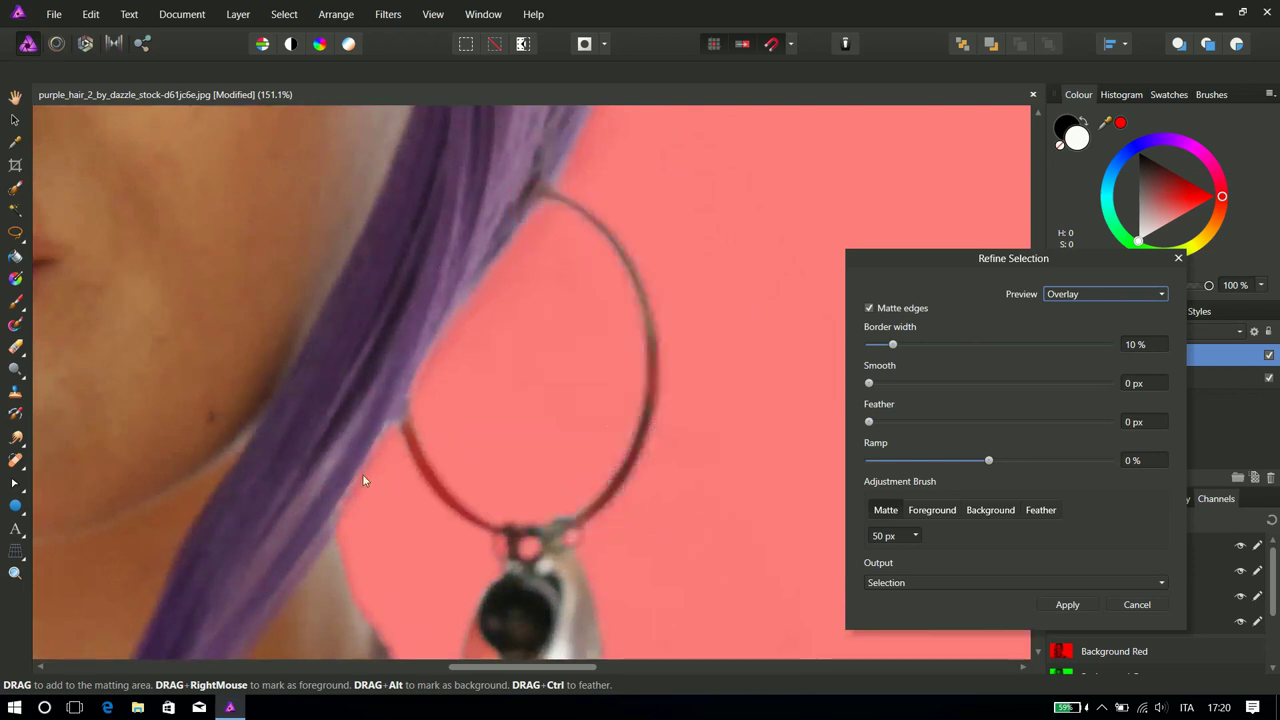
mouse_move(408, 405)
mouse_down()
mouse_move(413, 453)
mouse_move(498, 568)
mouse_up()
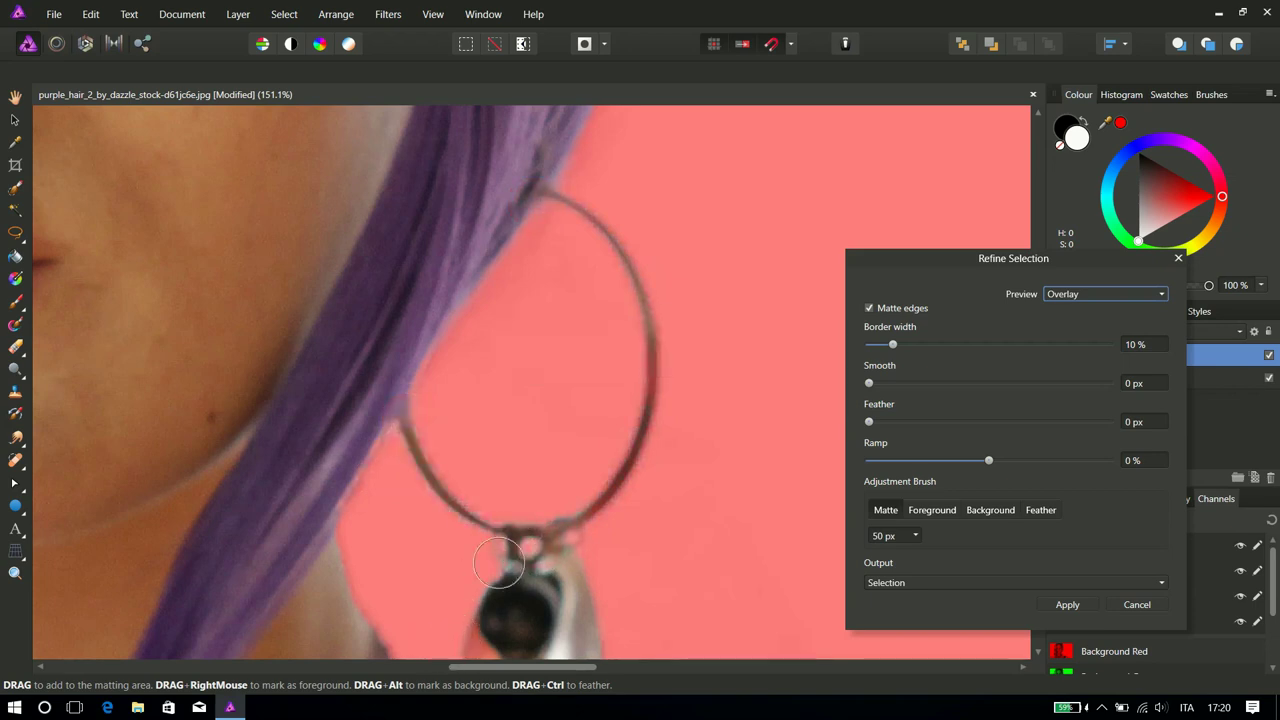
scroll(608, 516, down, 3)
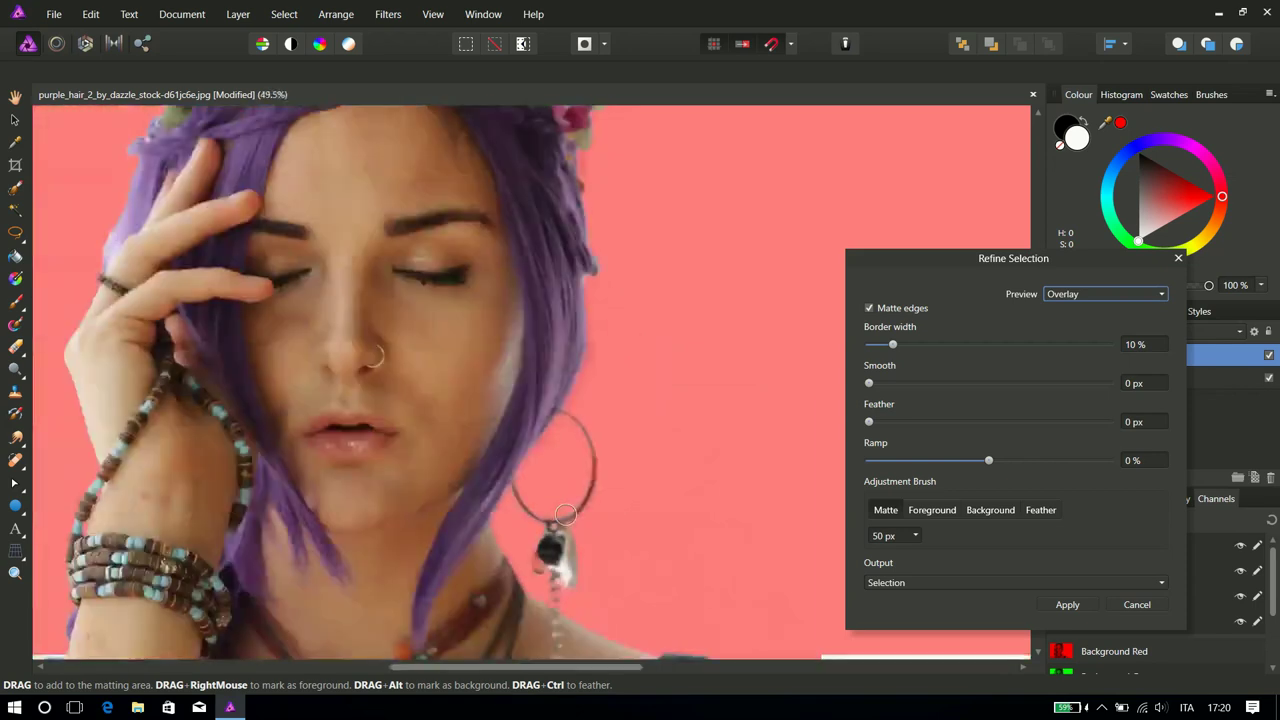
scroll(608, 516, down, 2)
scroll(537, 469, down, 2)
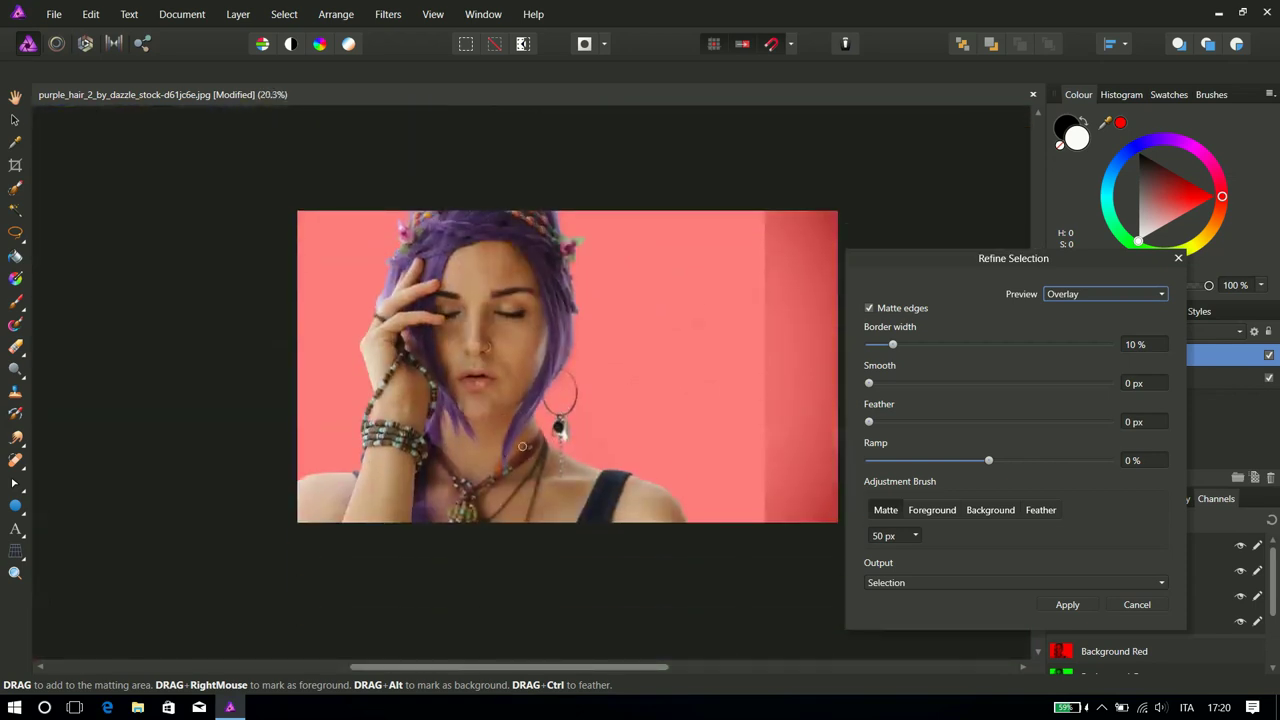
scroll(522, 446, up, 2)
scroll(522, 446, down, 2)
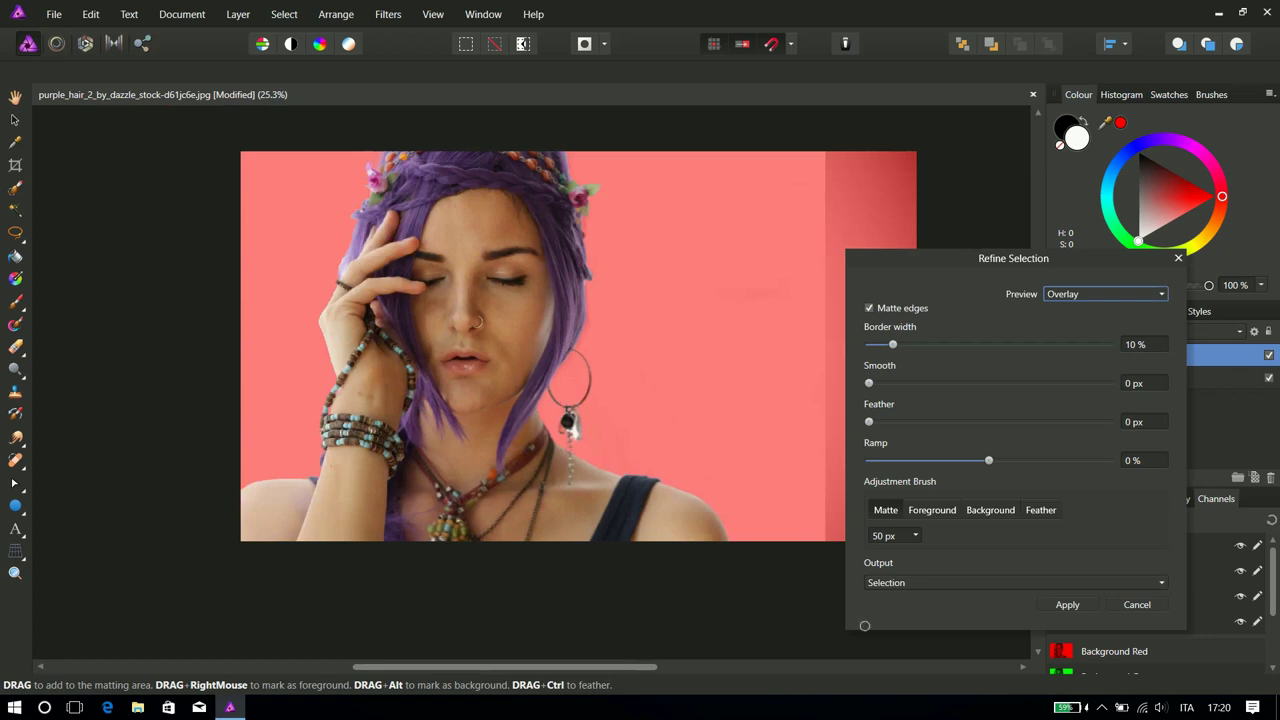
Set feather 2.6 px and ramp -29%, output to New layer, and apply the refinement
click(1012, 586)
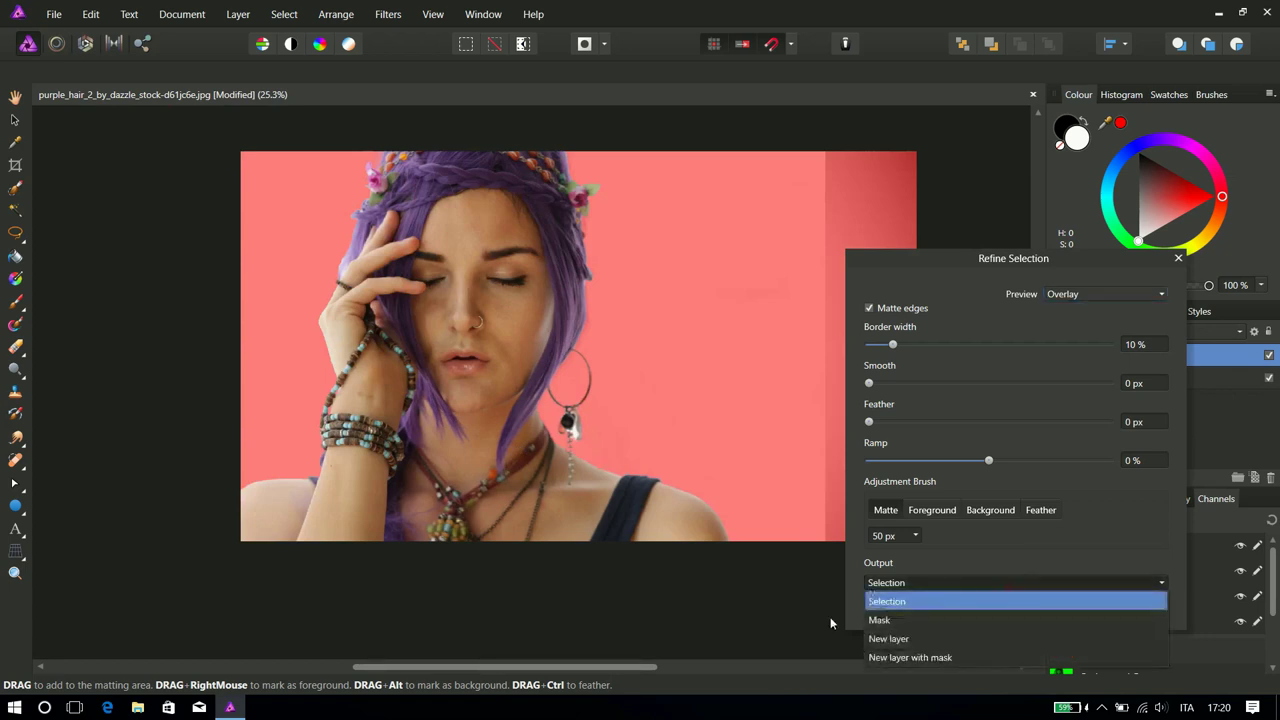
click(899, 639)
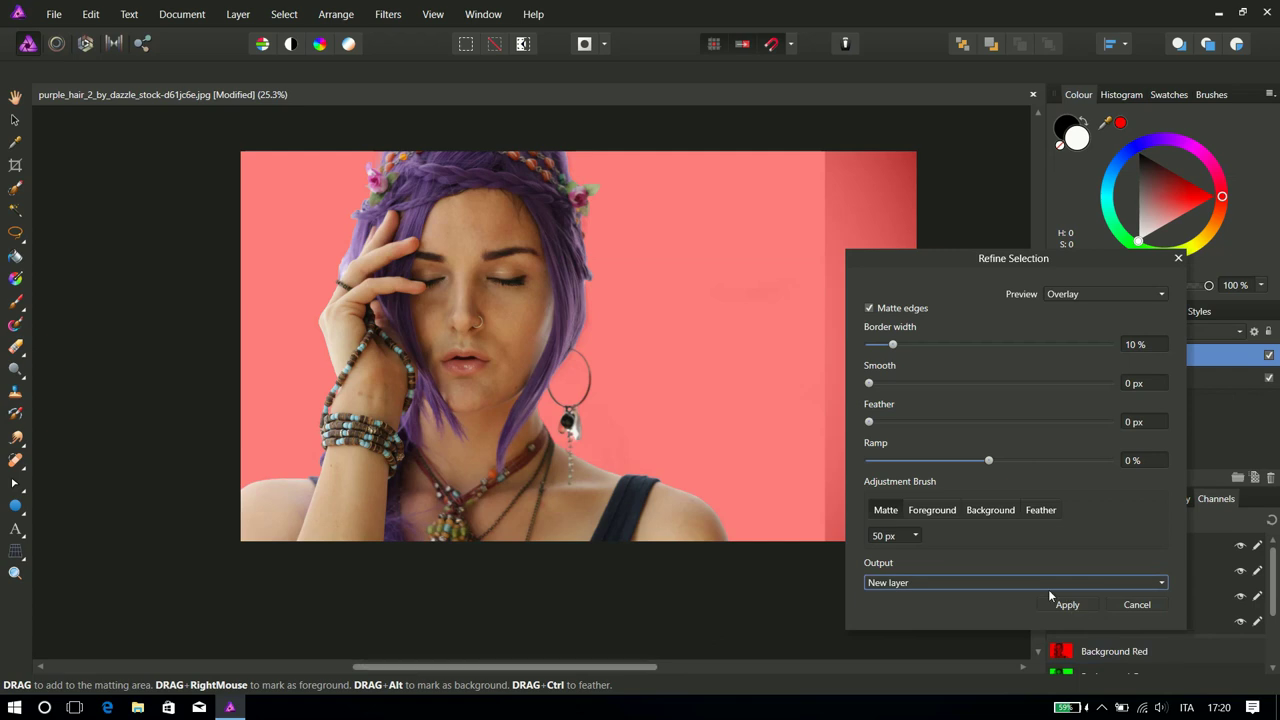
drag(870, 423, 876, 423)
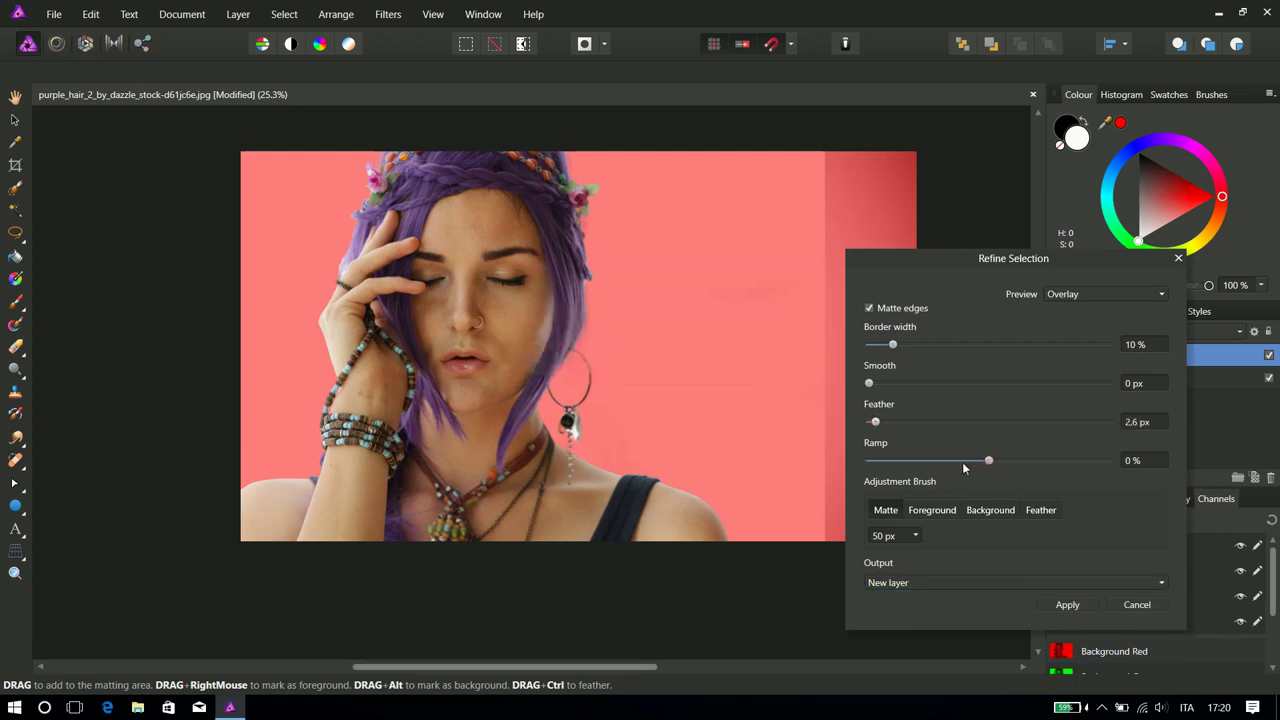
drag(988, 461, 957, 462)
click(1067, 605)
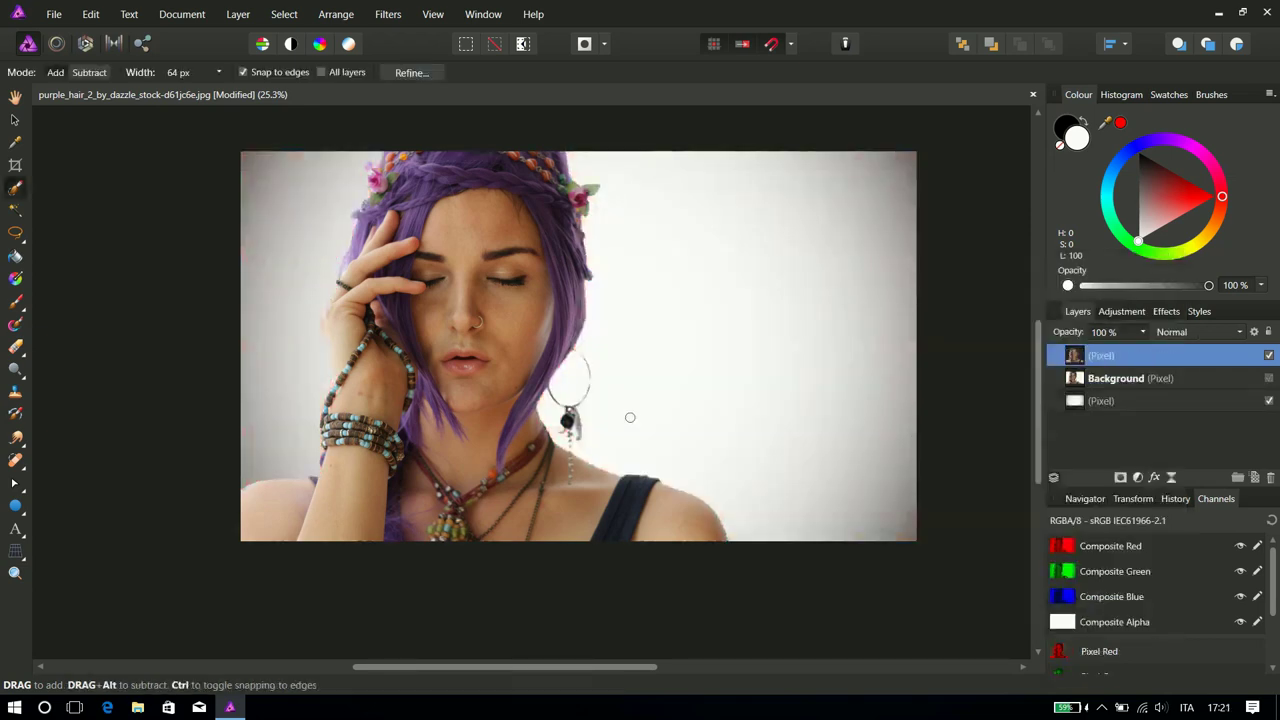
click(1074, 380)
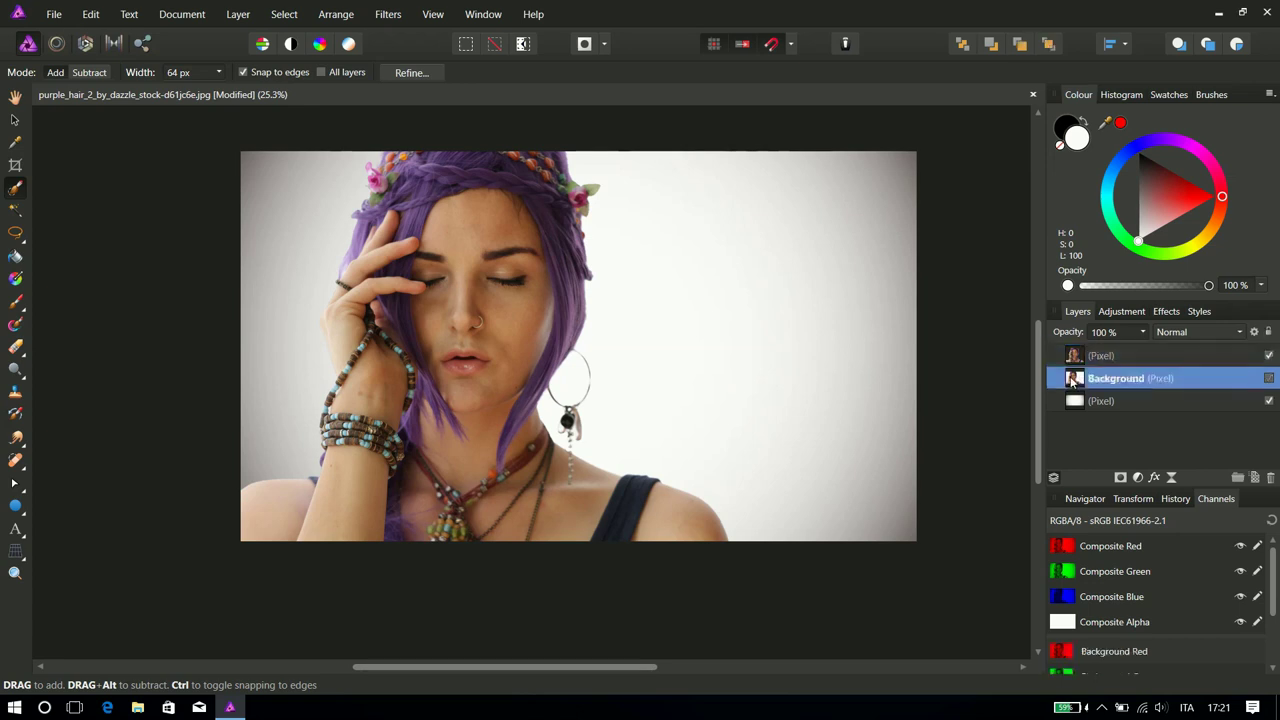
click(1073, 369)
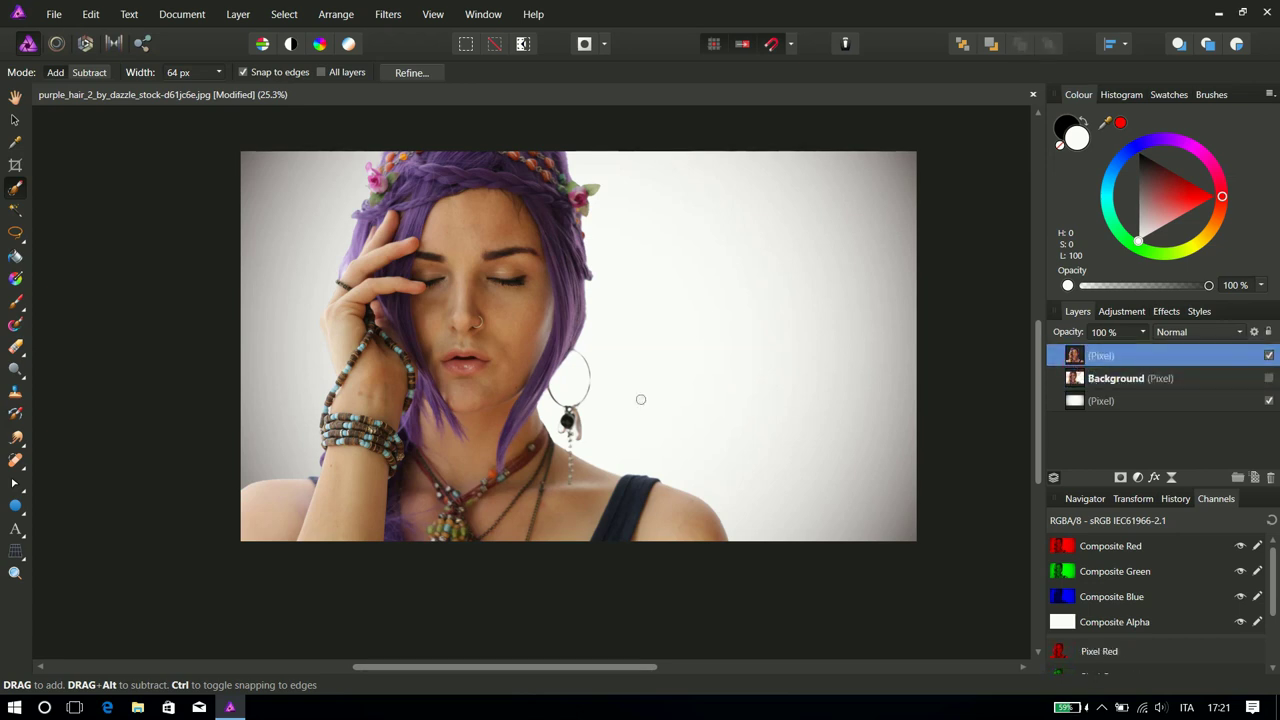
scroll(508, 366, up, 5)
scroll(508, 366, down, 5)
scroll(508, 366, up, 1)
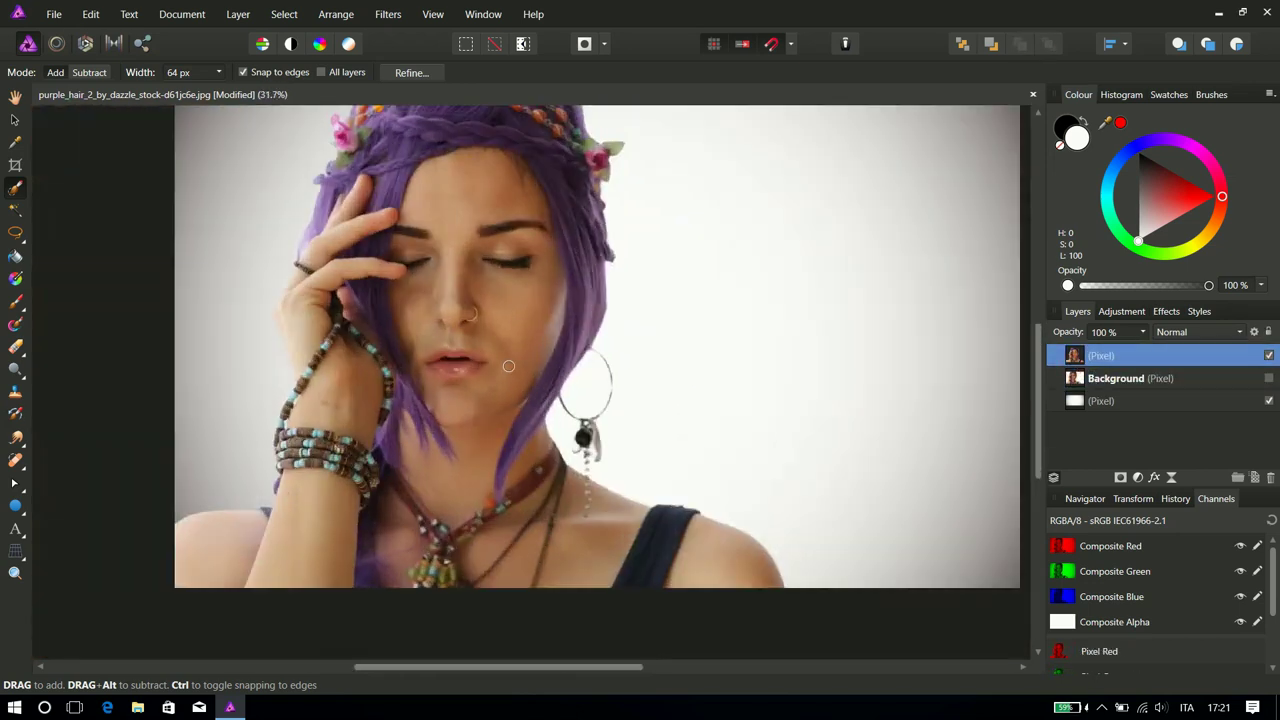
scroll(510, 366, up, 2)
scroll(515, 366, down, 1)
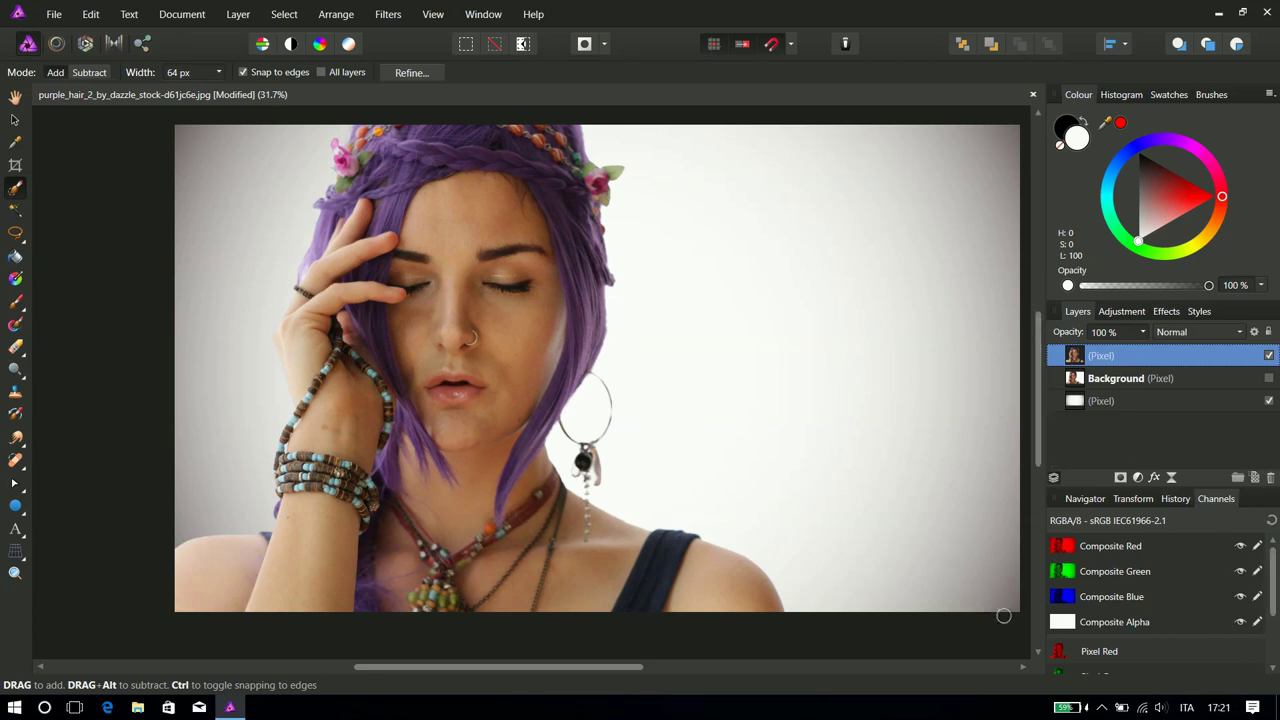
click(1137, 478)
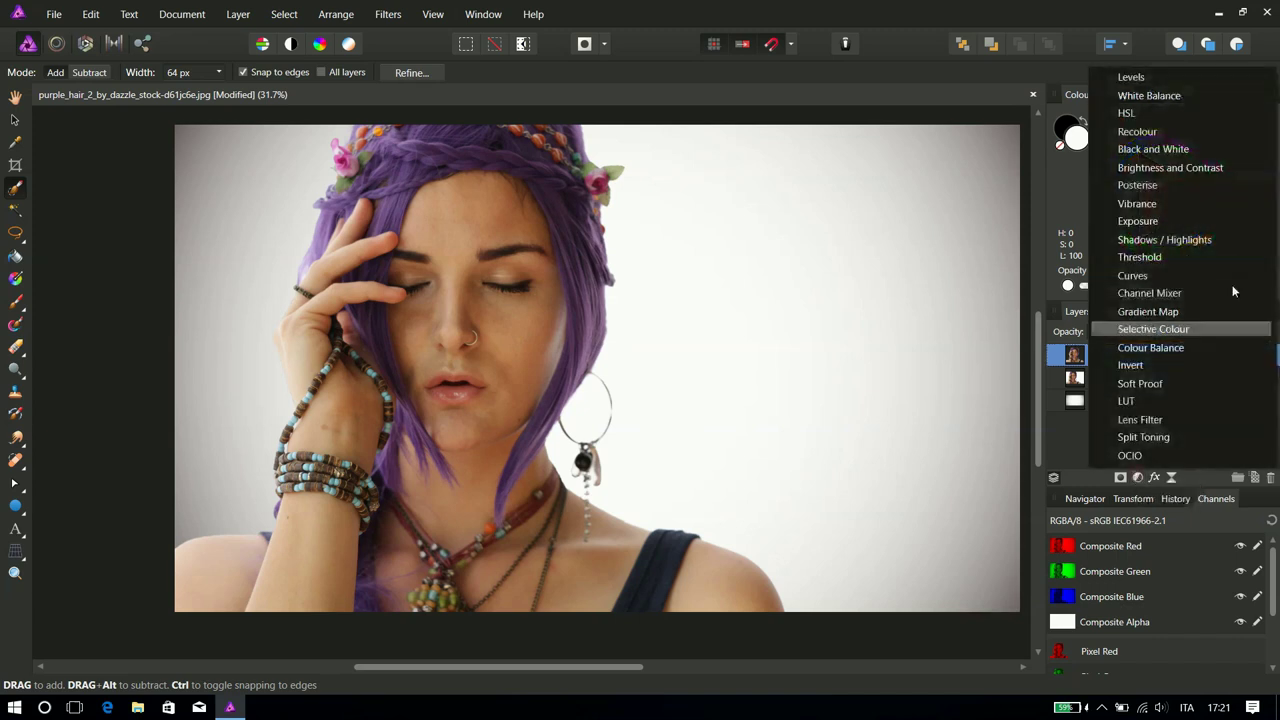
Add an HSL adjustment at -100% saturation and -15% luminosity, then select the cut-out layer
click(1159, 114)
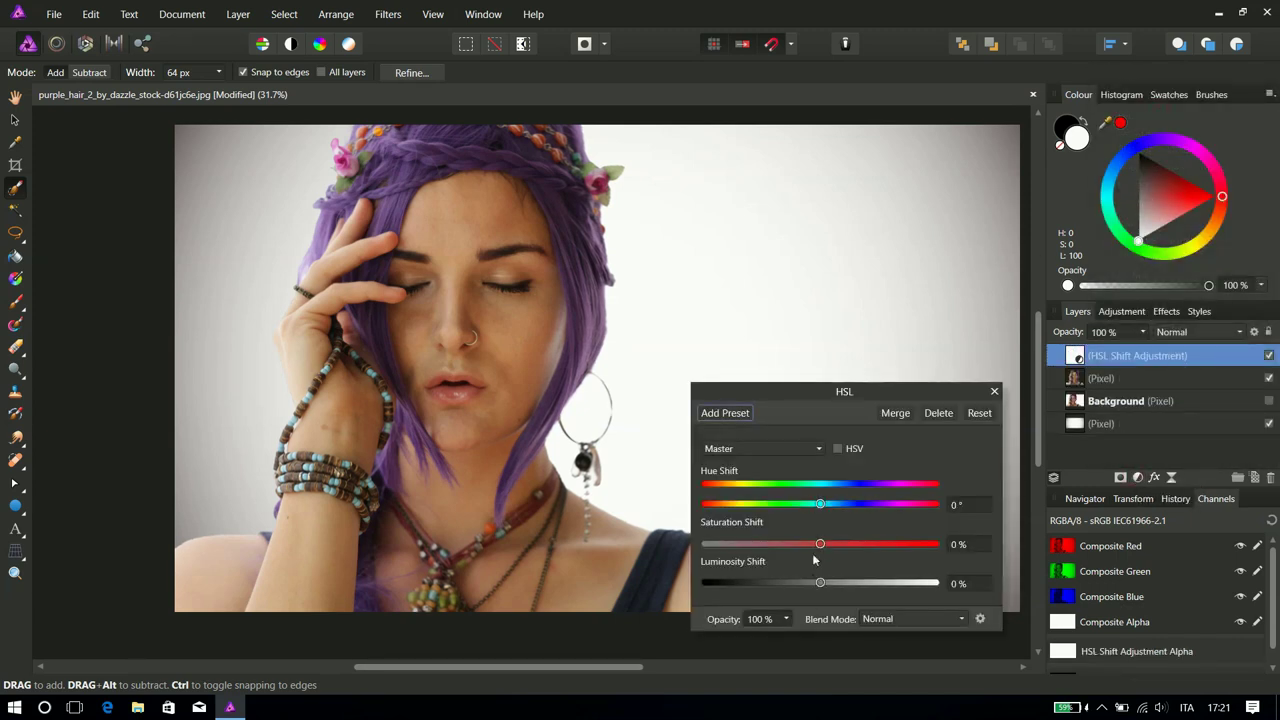
drag(820, 545, 668, 552)
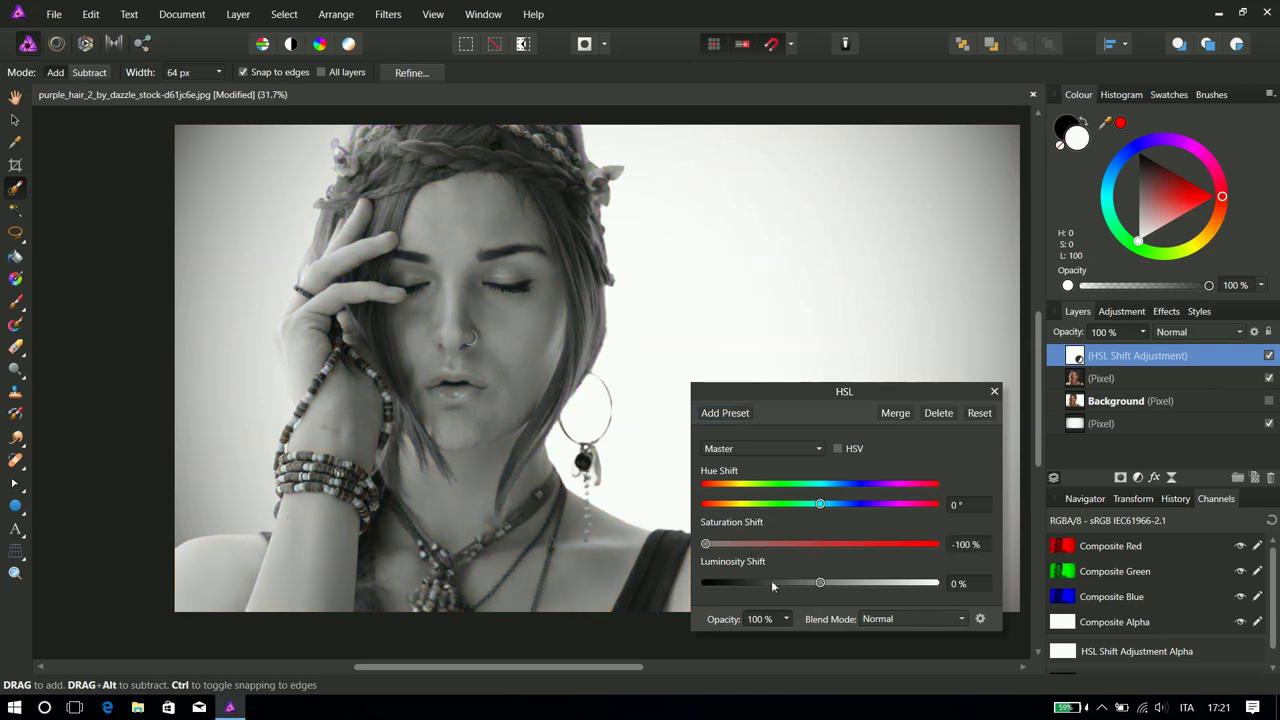
drag(821, 585, 804, 592)
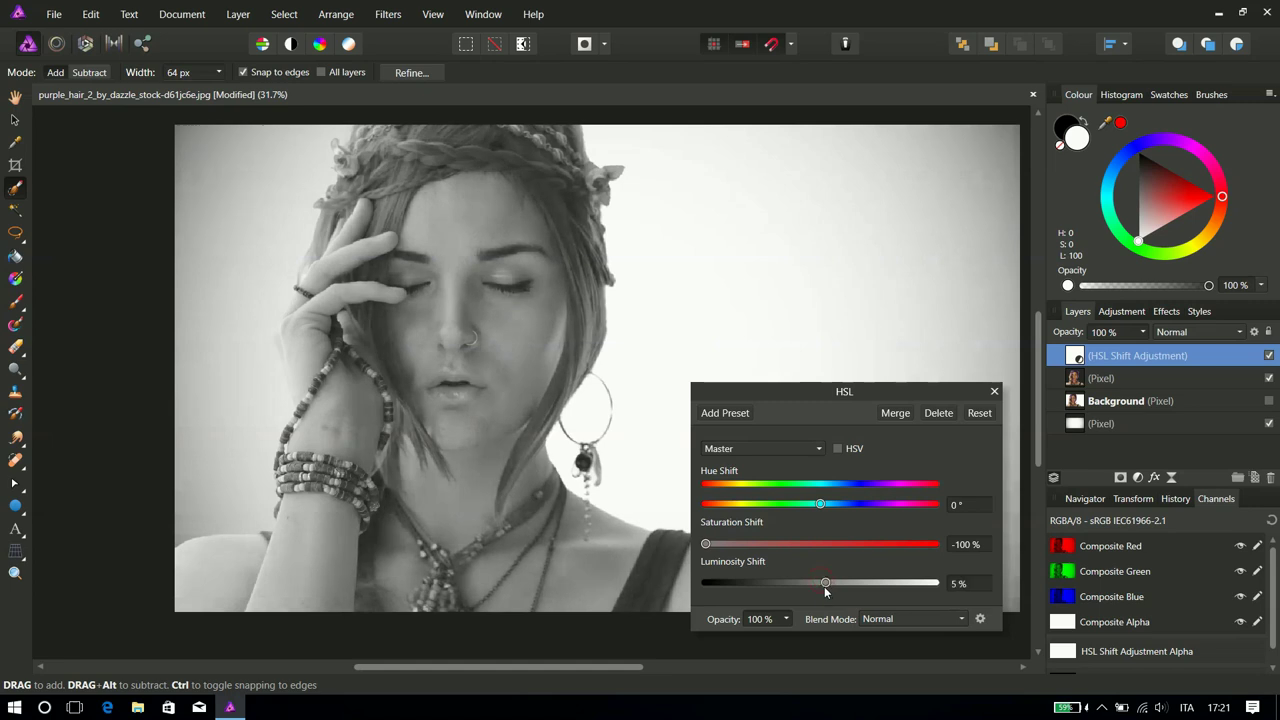
click(994, 391)
click(1080, 384)
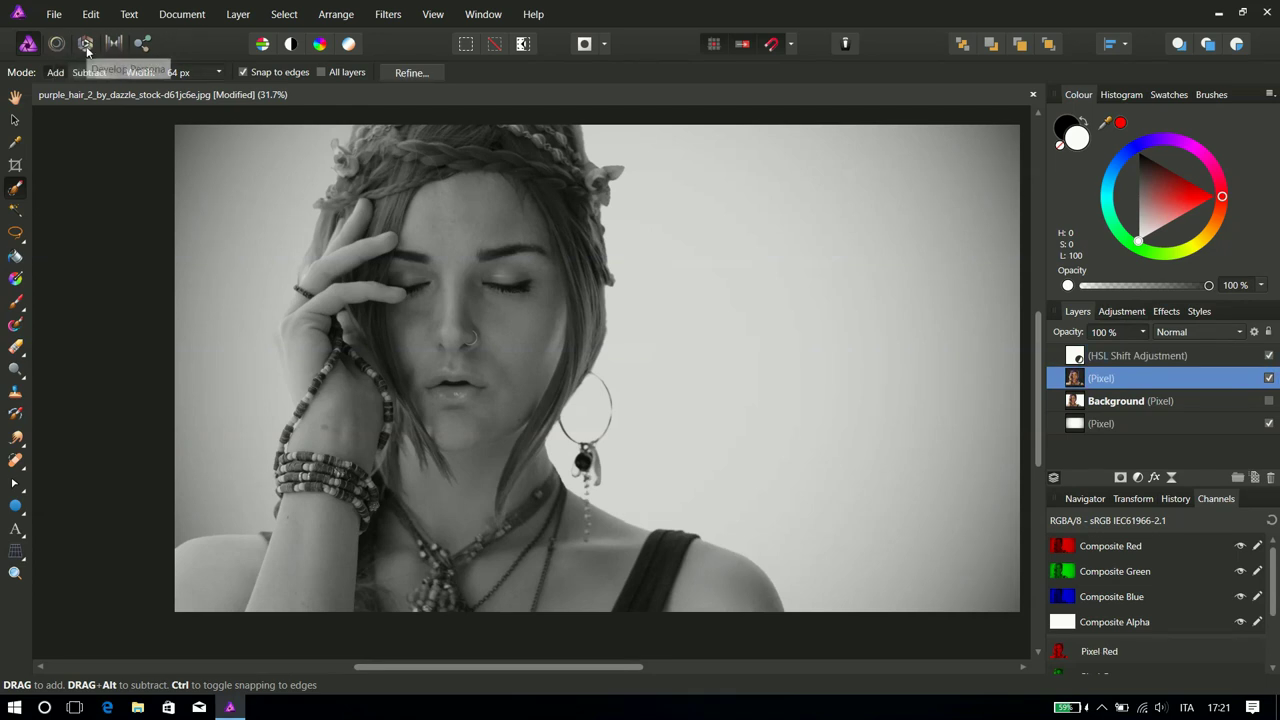
In the Develop persona, raise contrast to 7% and enable Shadows & Highlights
click(85, 43)
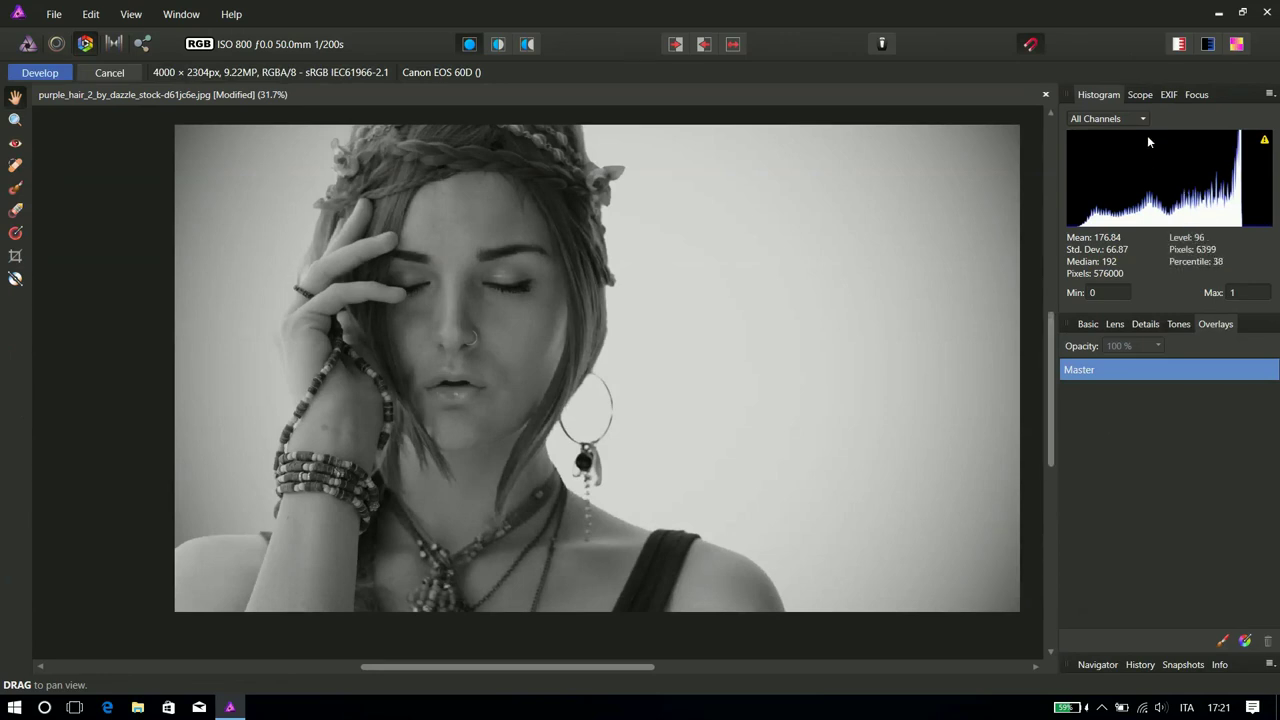
click(1087, 324)
scroll(1222, 525, down, 3)
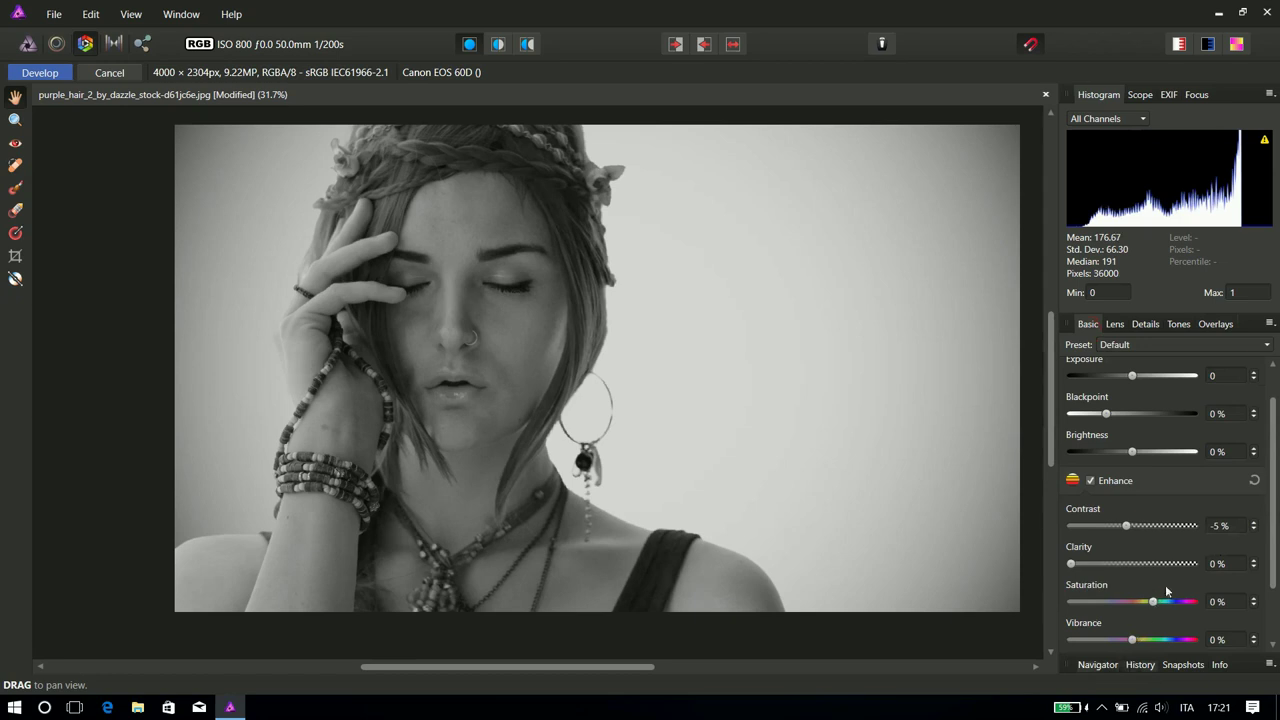
drag(1125, 527, 1141, 528)
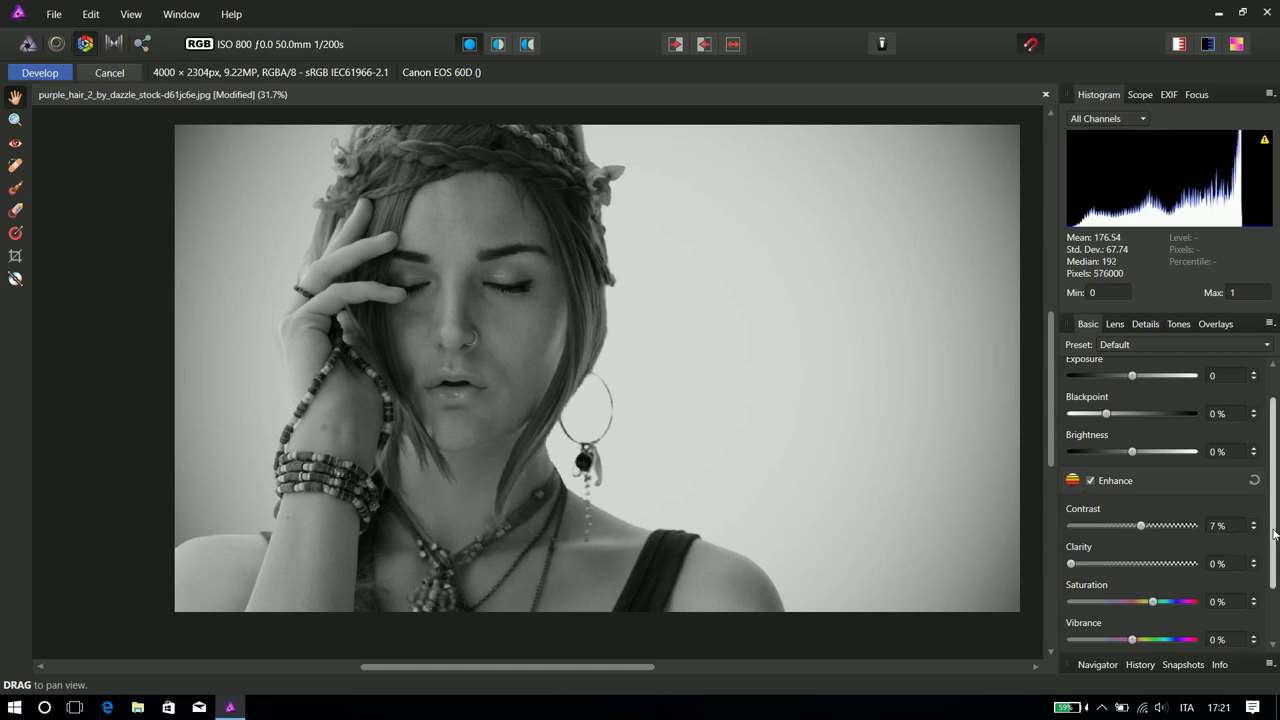
scroll(1274, 535, down, 2)
click(1091, 618)
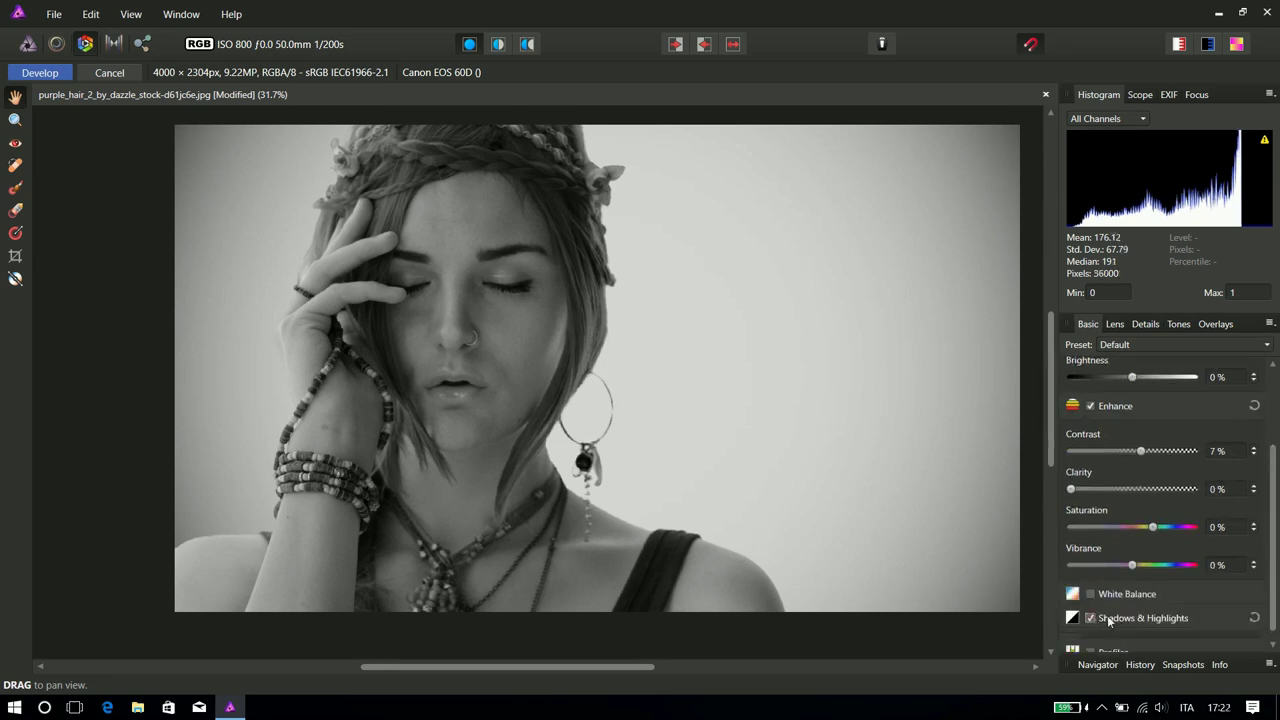
scroll(1125, 590, down, 2)
Set shadows -18%, highlights 97%, blackpoint 2% and exposure 0.315, then commit the develop
drag(1132, 577, 1159, 577)
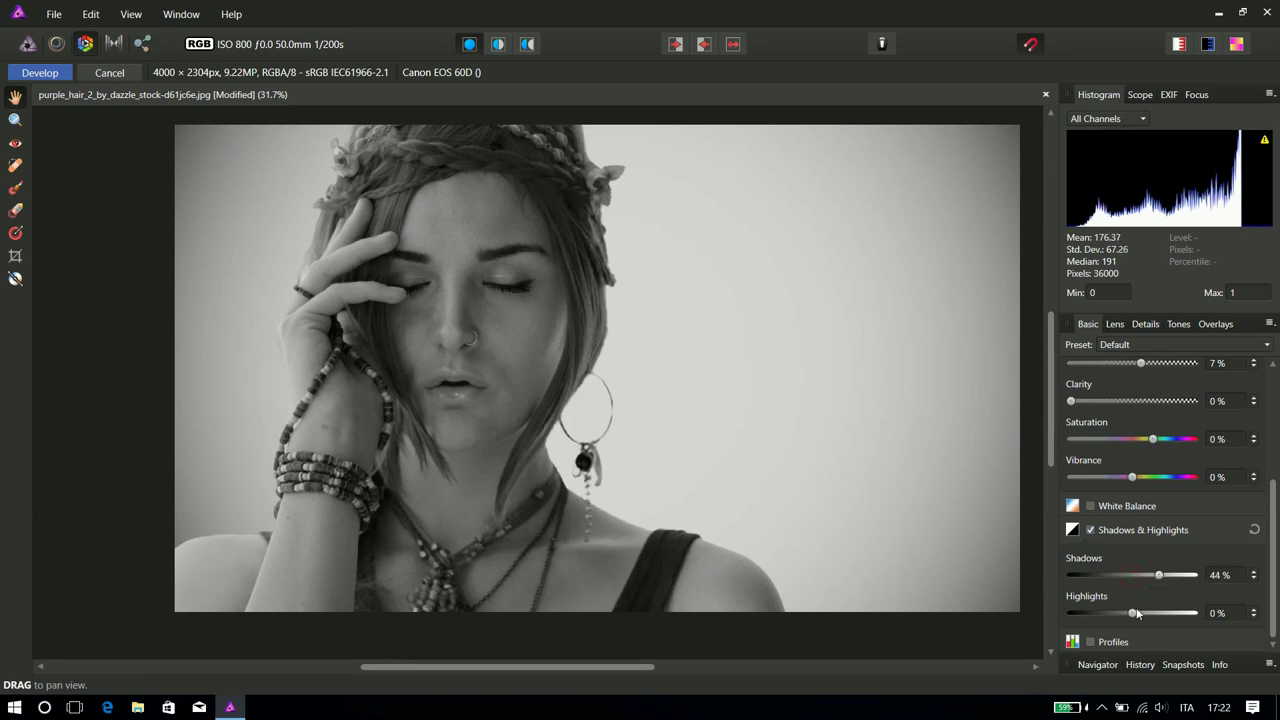
drag(1132, 612, 1193, 616)
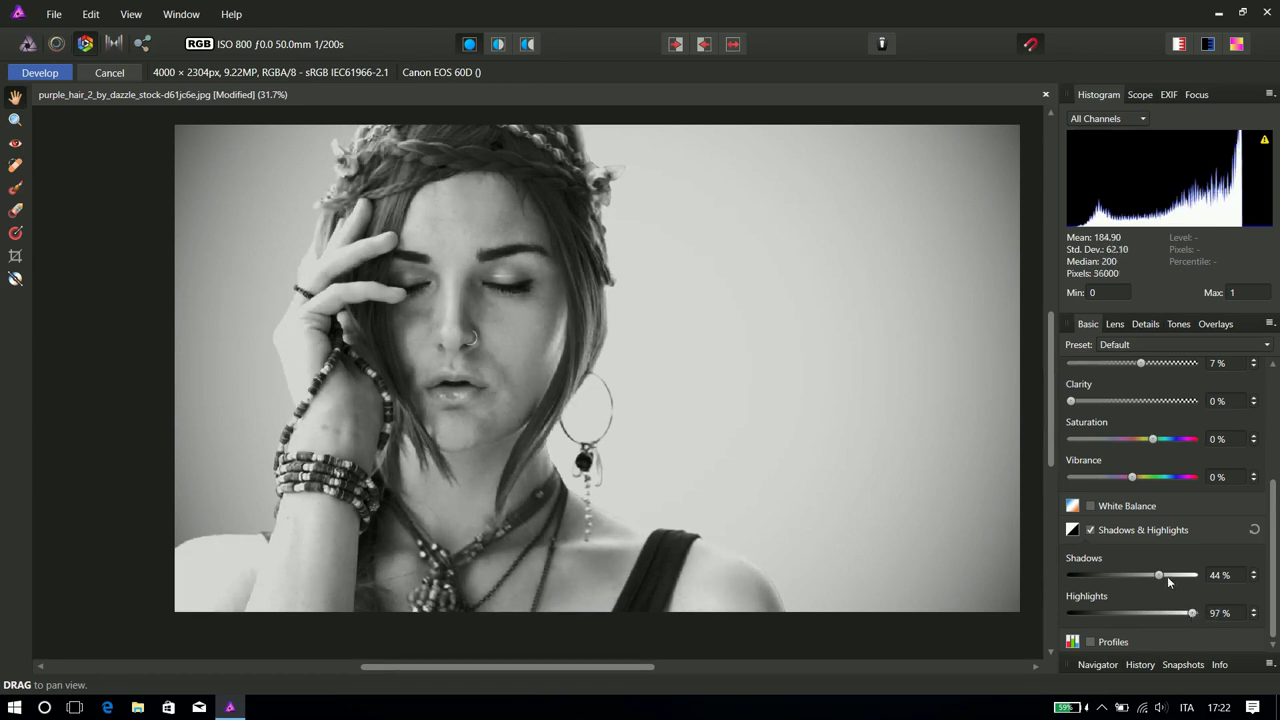
drag(1160, 576, 1122, 577)
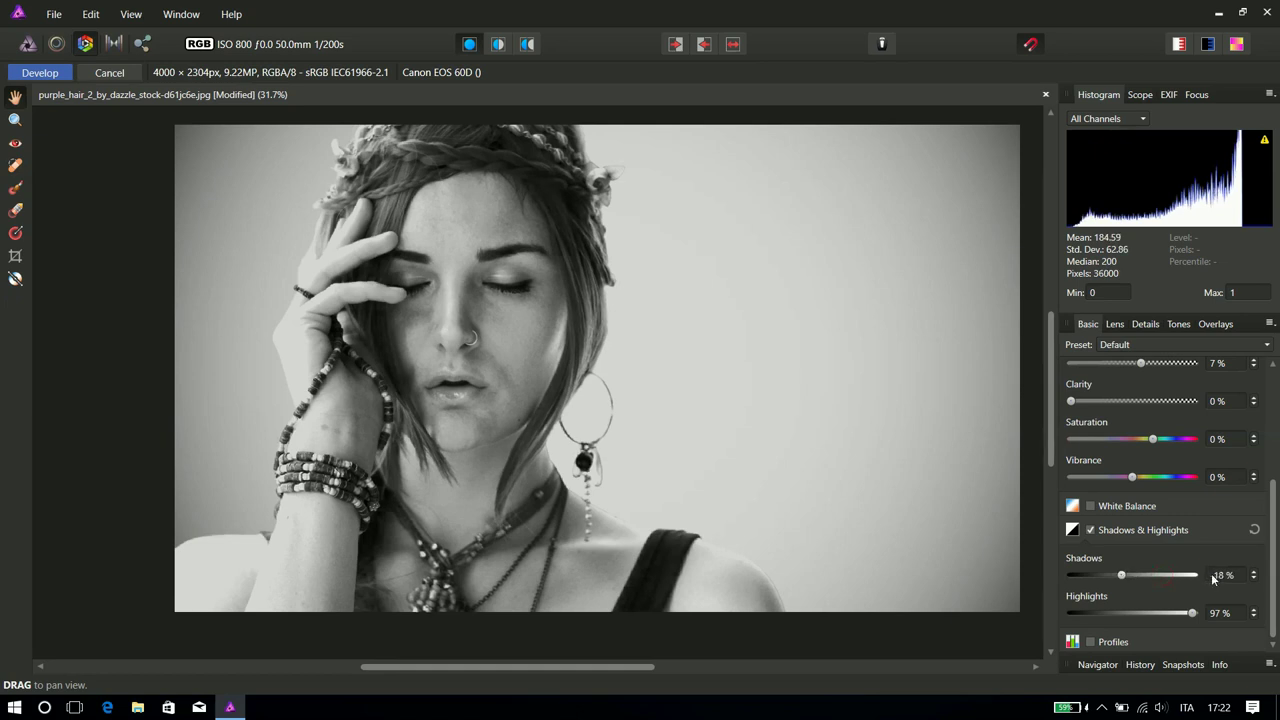
drag(1275, 604, 1274, 497)
mouse_move(1106, 455)
mouse_down()
mouse_move(1140, 456)
mouse_move(1112, 459)
mouse_up()
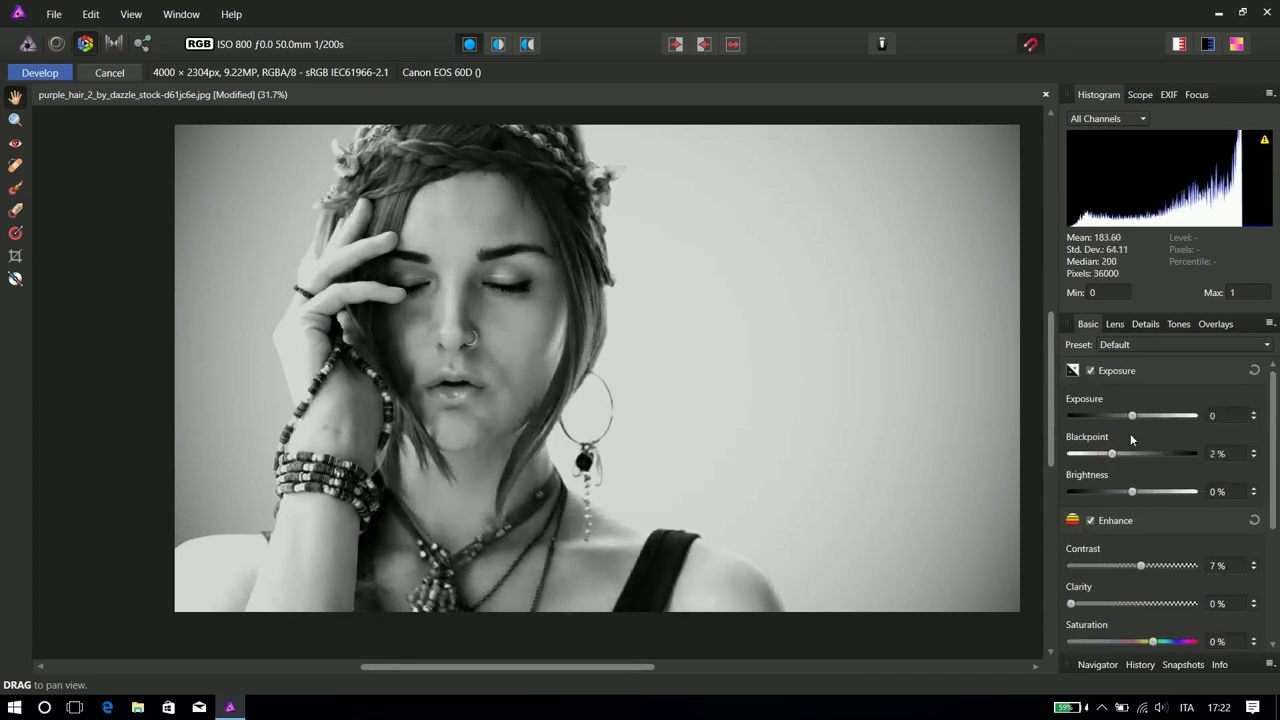
drag(1132, 415, 1143, 417)
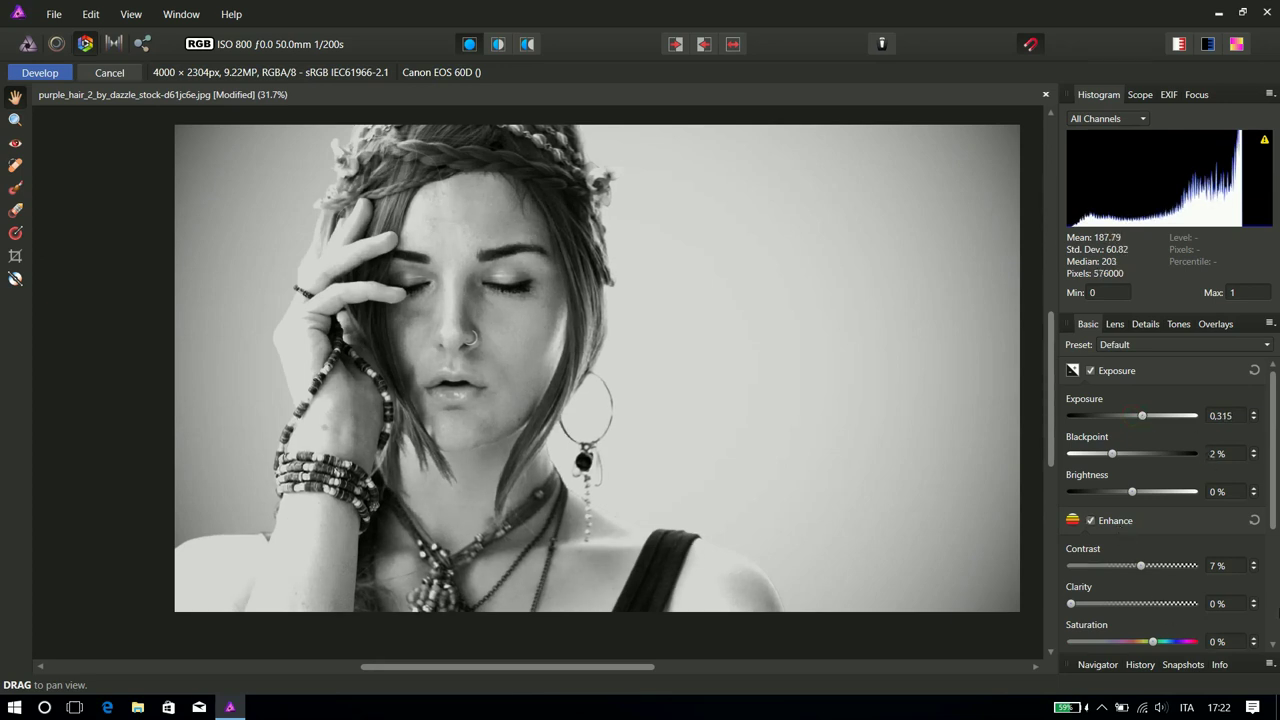
click(40, 72)
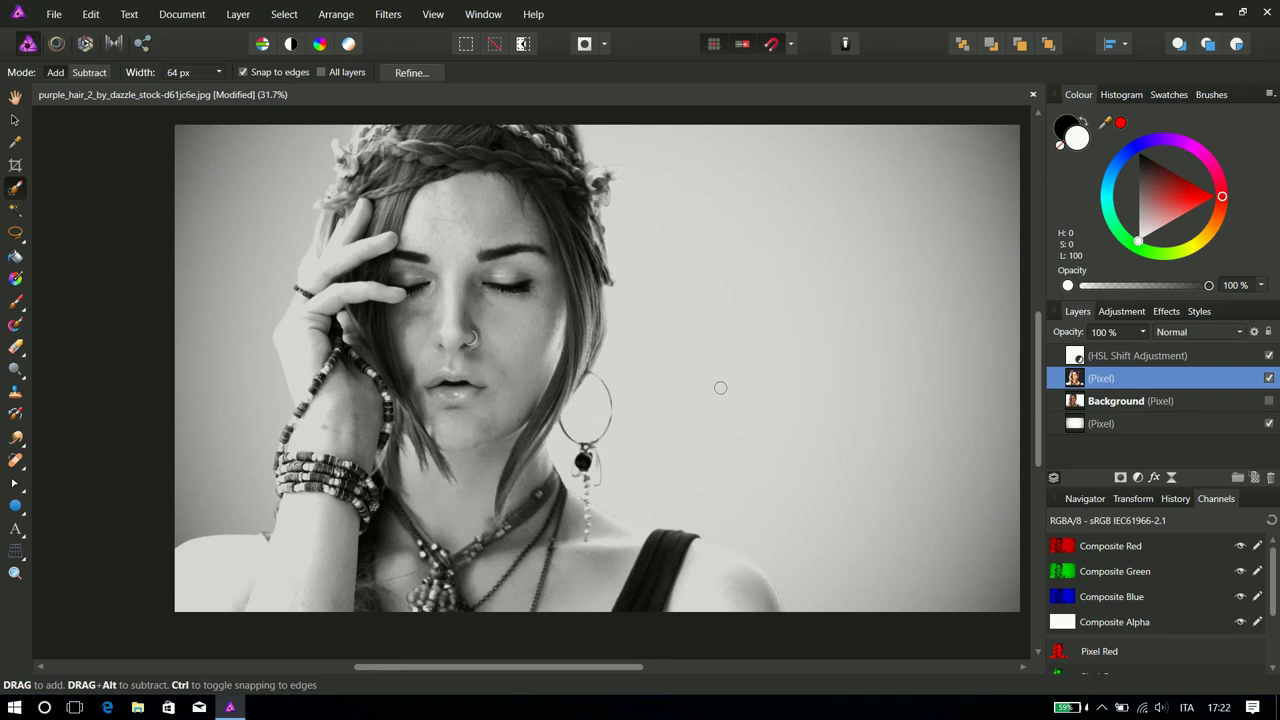
Toggle the HSL adjustment to compare with the colour original, then reopen its settings
click(1268, 356)
click(1073, 357)
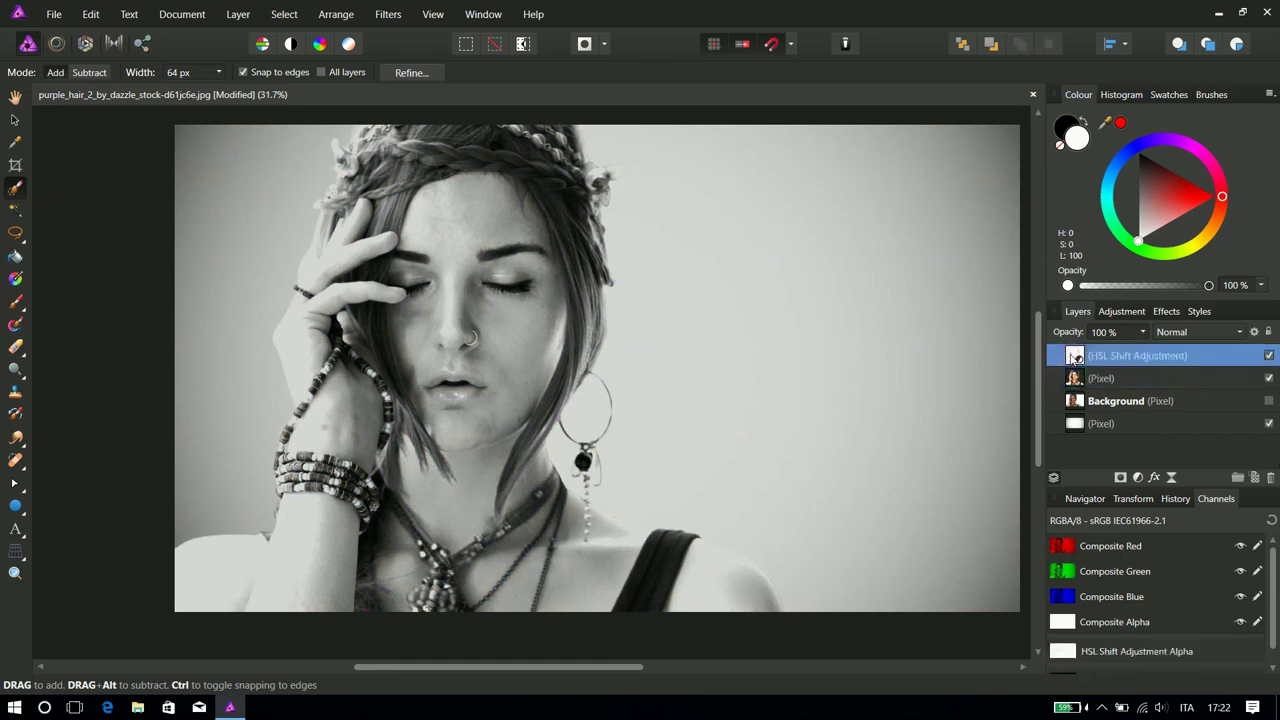
double_click(1073, 357)
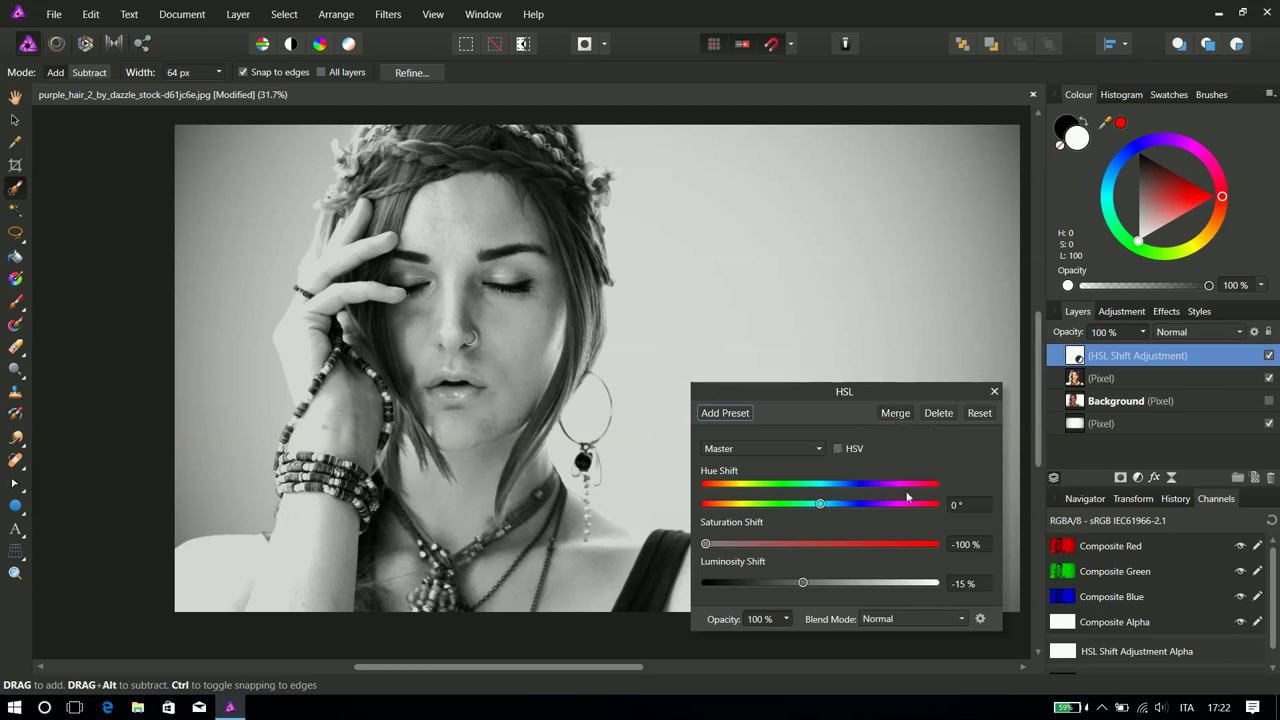
Merge the HSL adjustment into the cut-out pixel layer and duplicate the greyscale layer
click(895, 413)
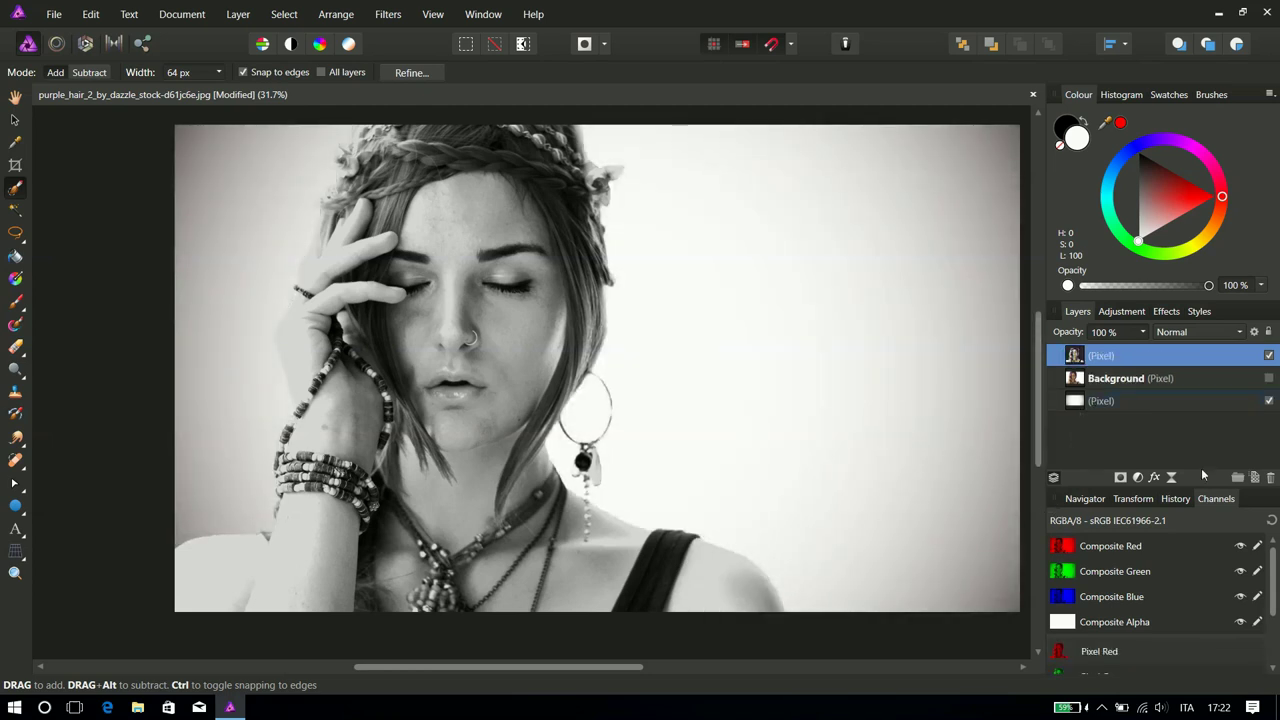
key(ctrl+j)
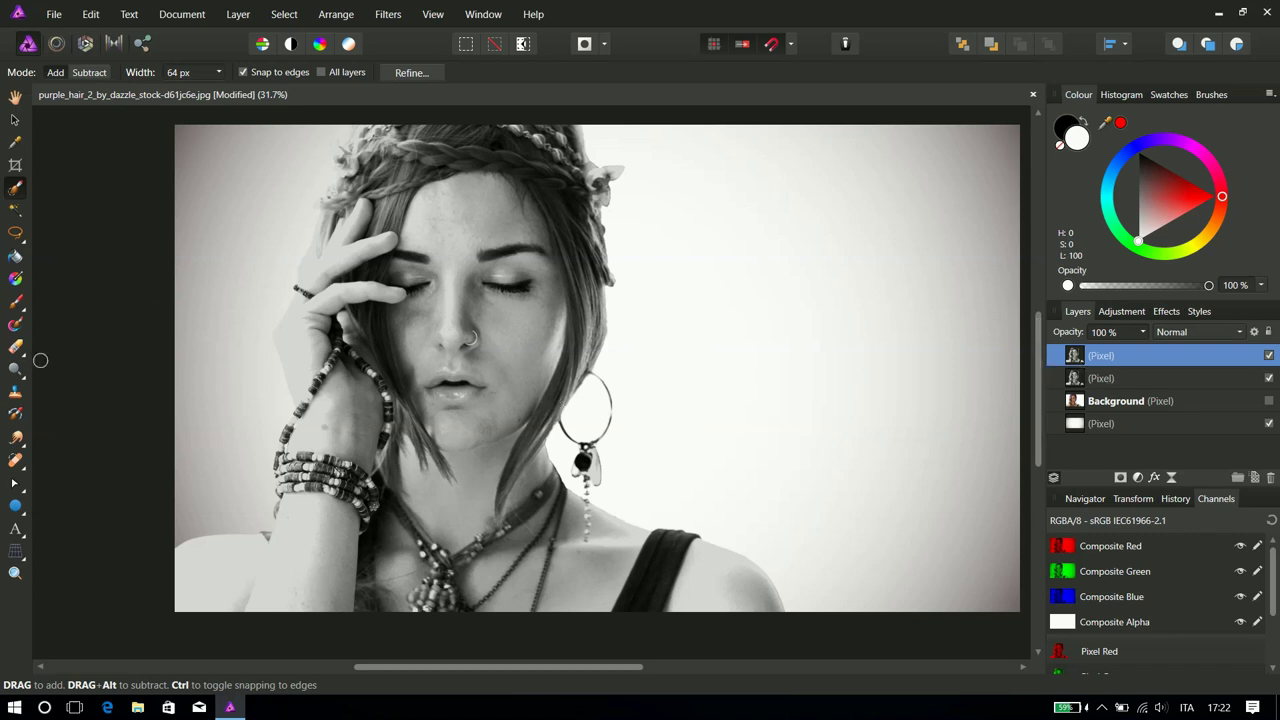
click(15, 120)
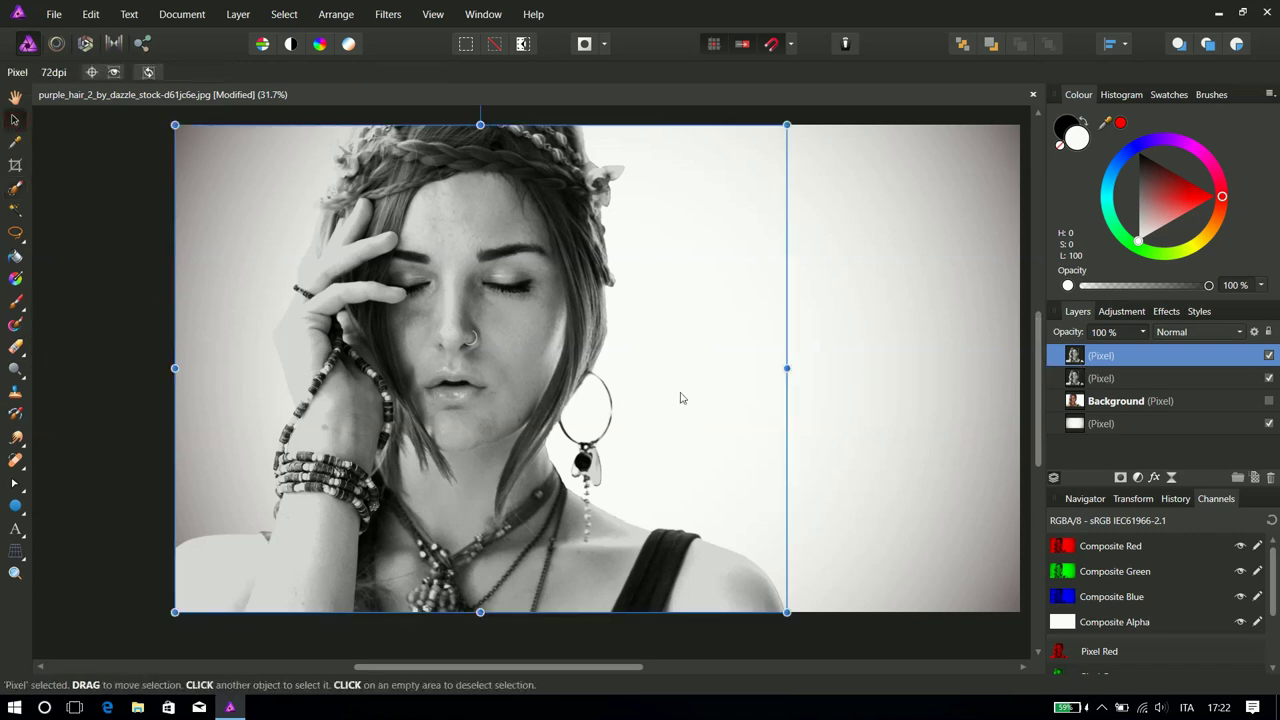
ctrl+click(1075, 356)
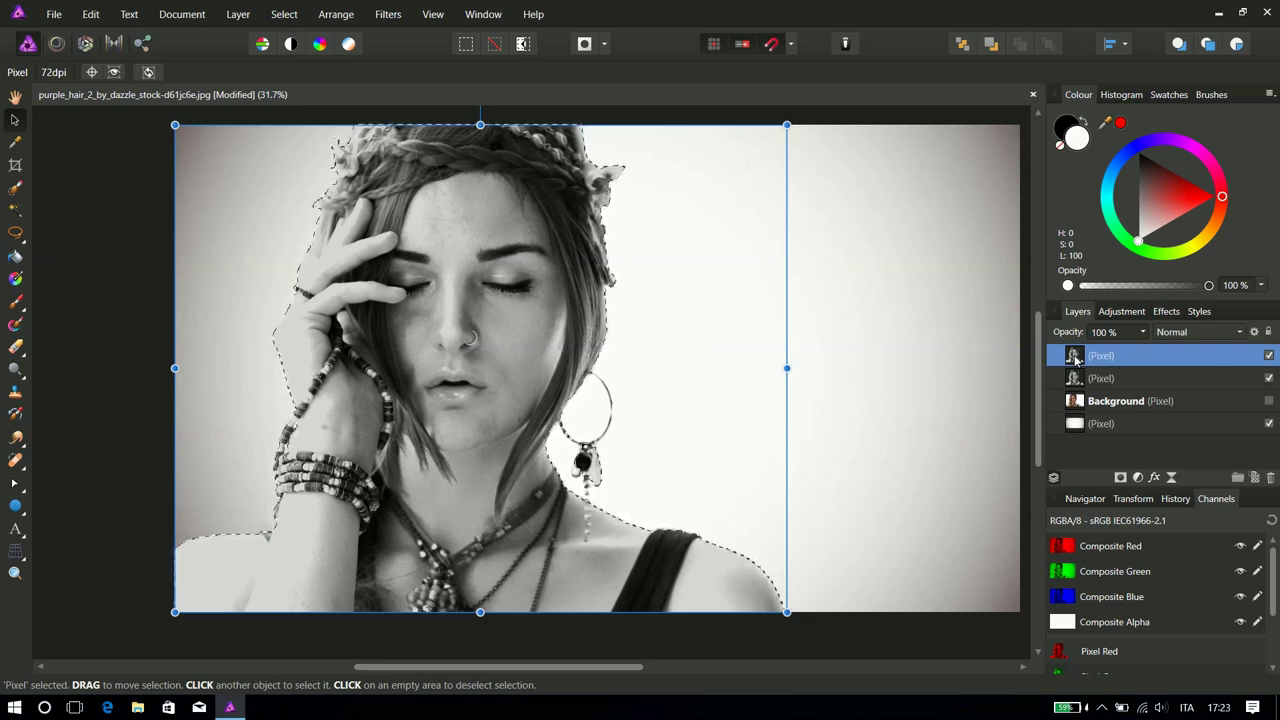
key(ctrl+d)
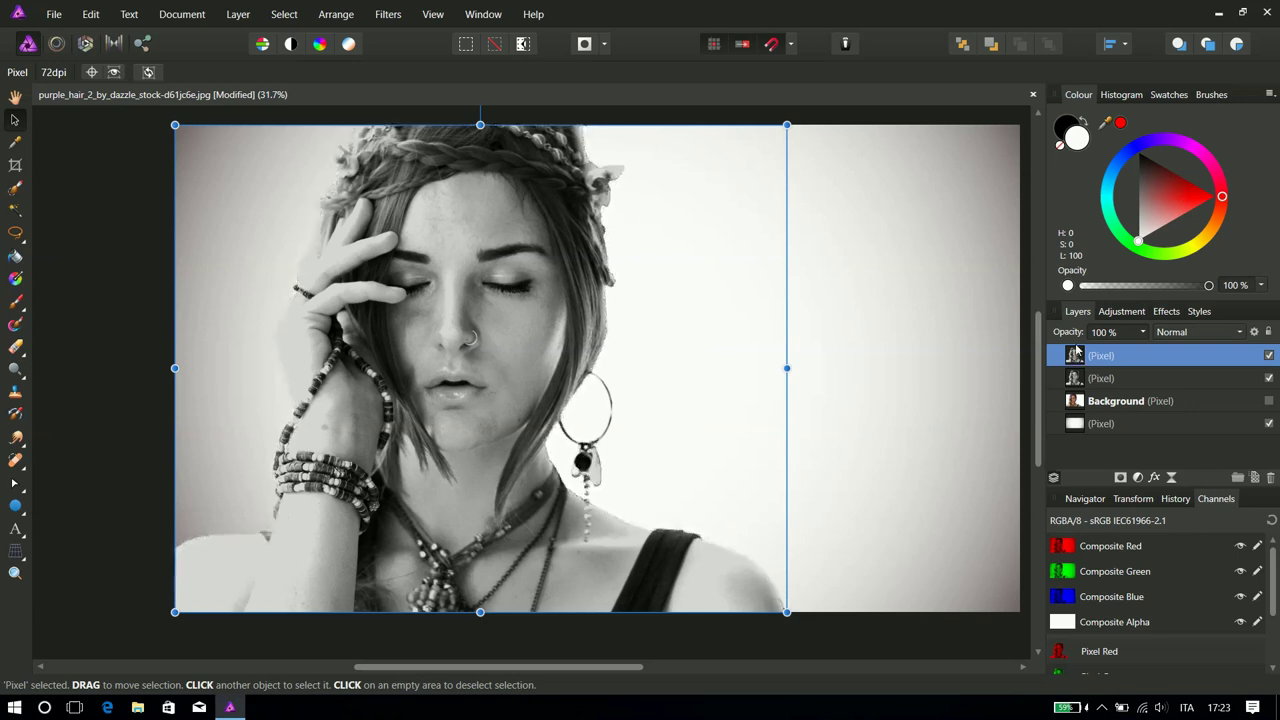
Stretch the top portrait layer wider, mostly toward the right side of the canvas
scroll(370, 430, down, 3)
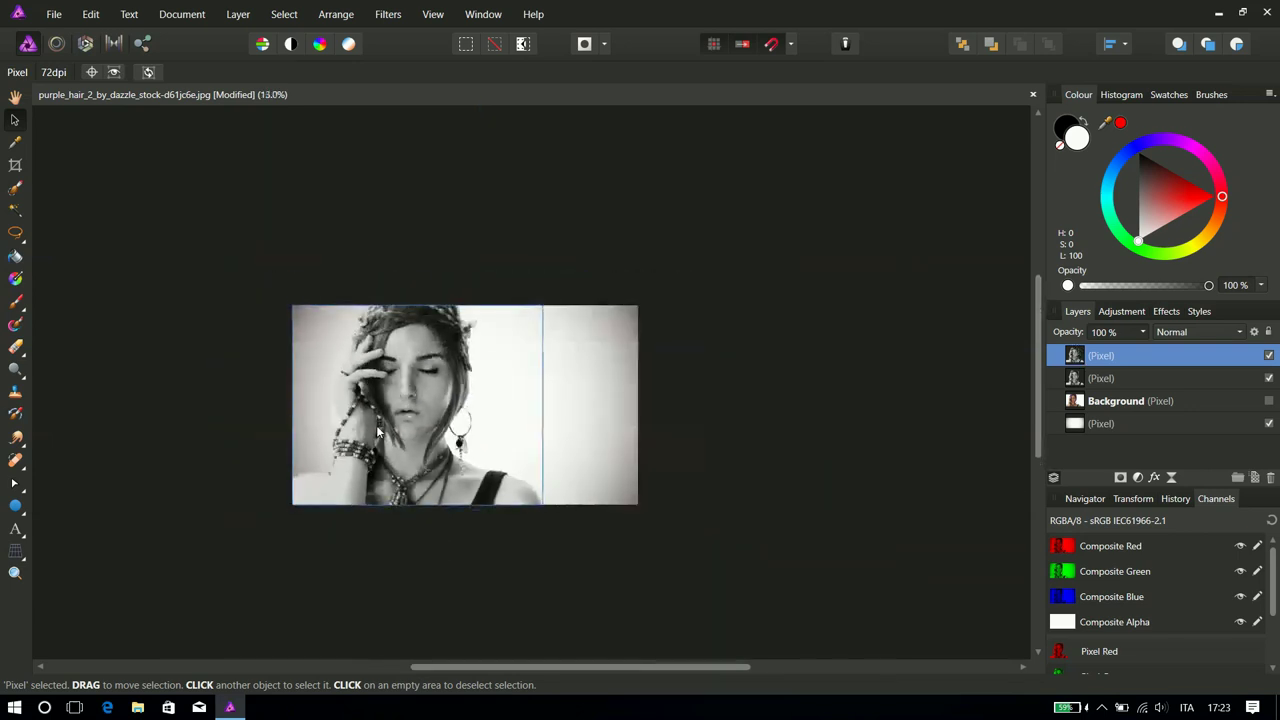
drag(543, 405, 718, 406)
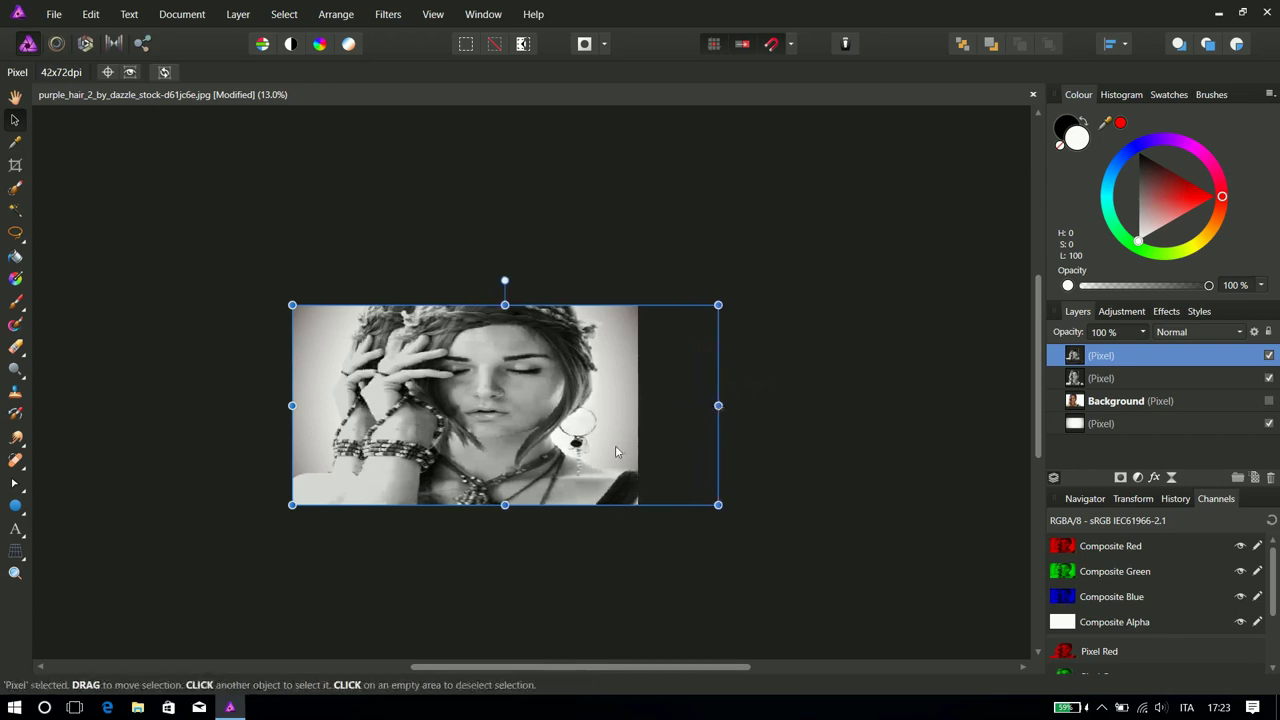
drag(292, 405, 268, 405)
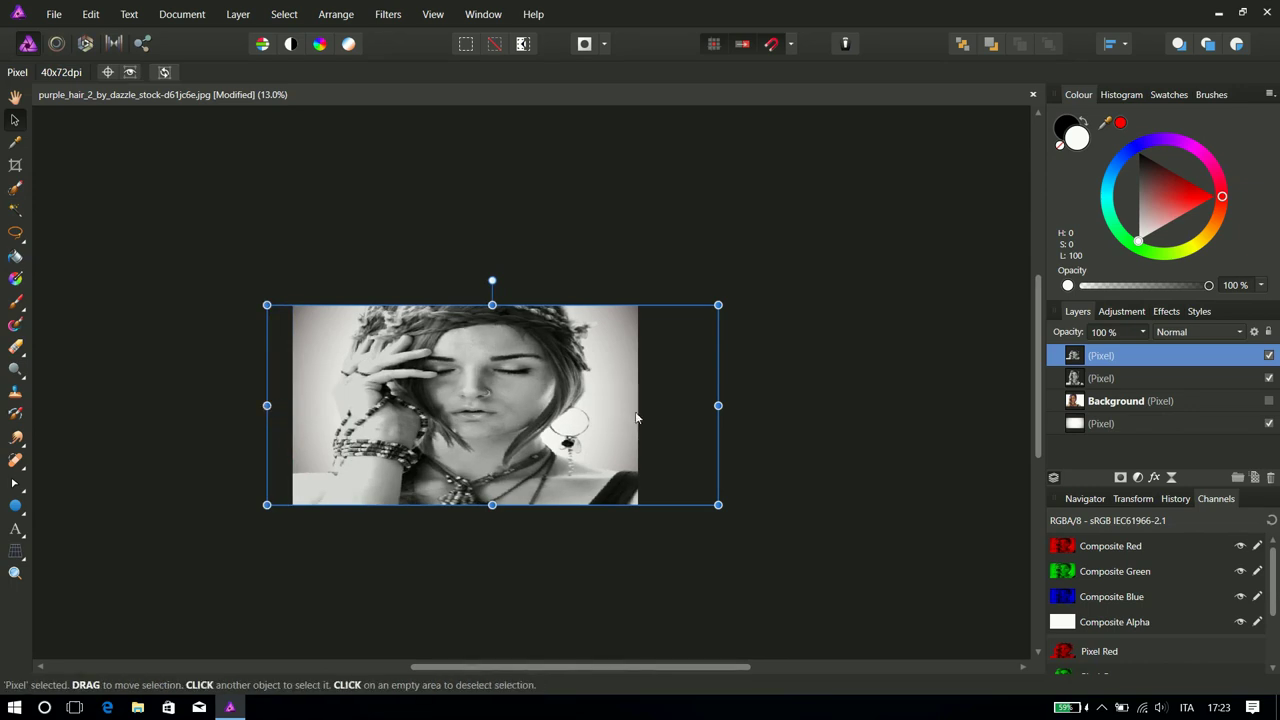
drag(717, 405, 731, 405)
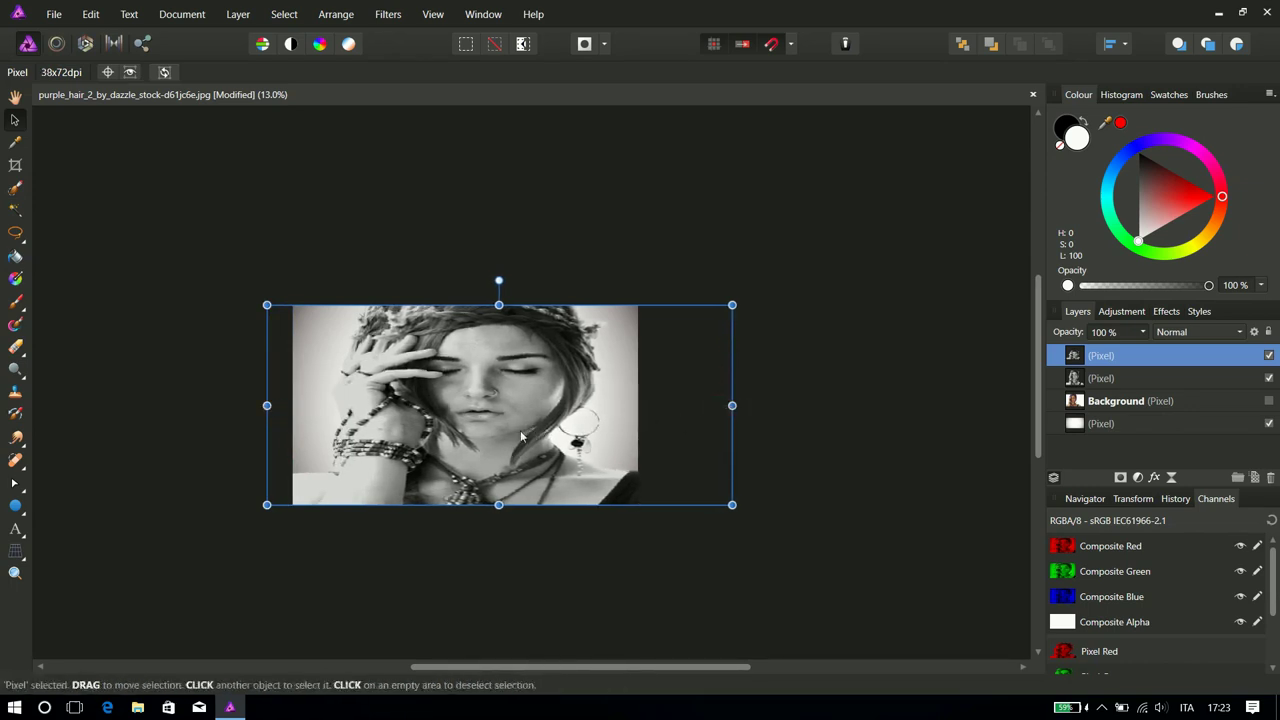
scroll(487, 418, up, 3)
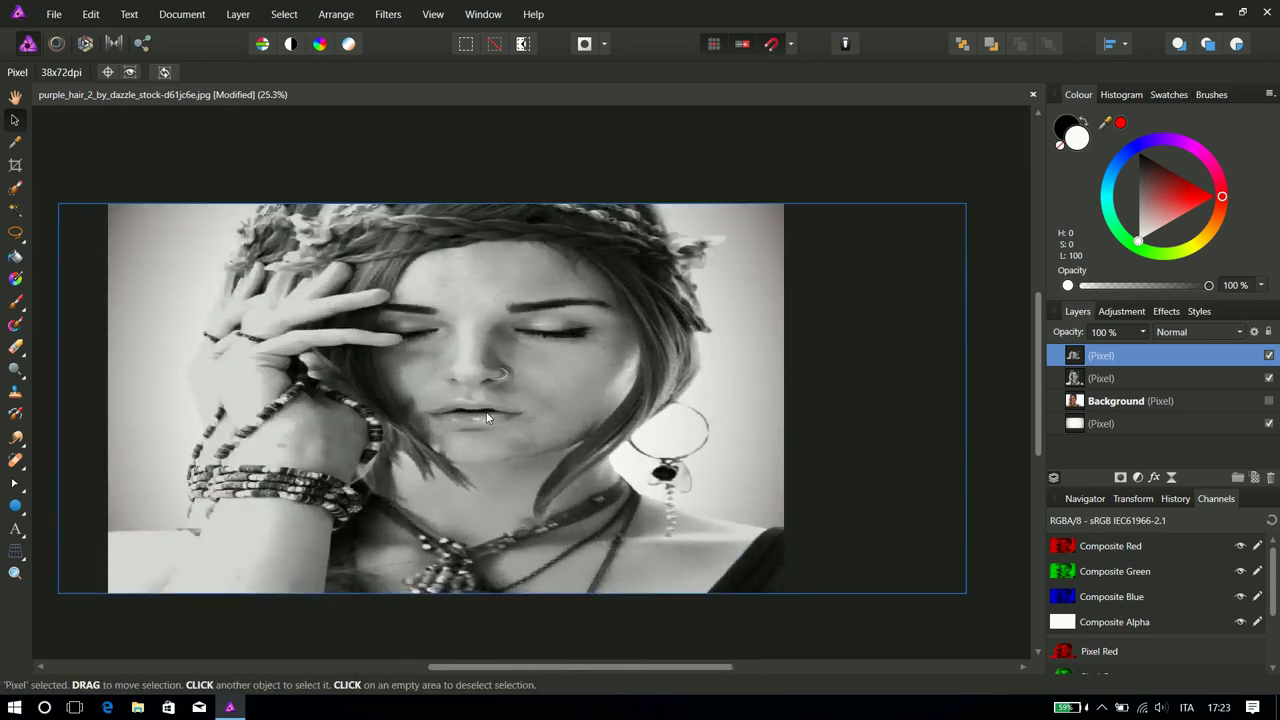
scroll(490, 418, down, 1)
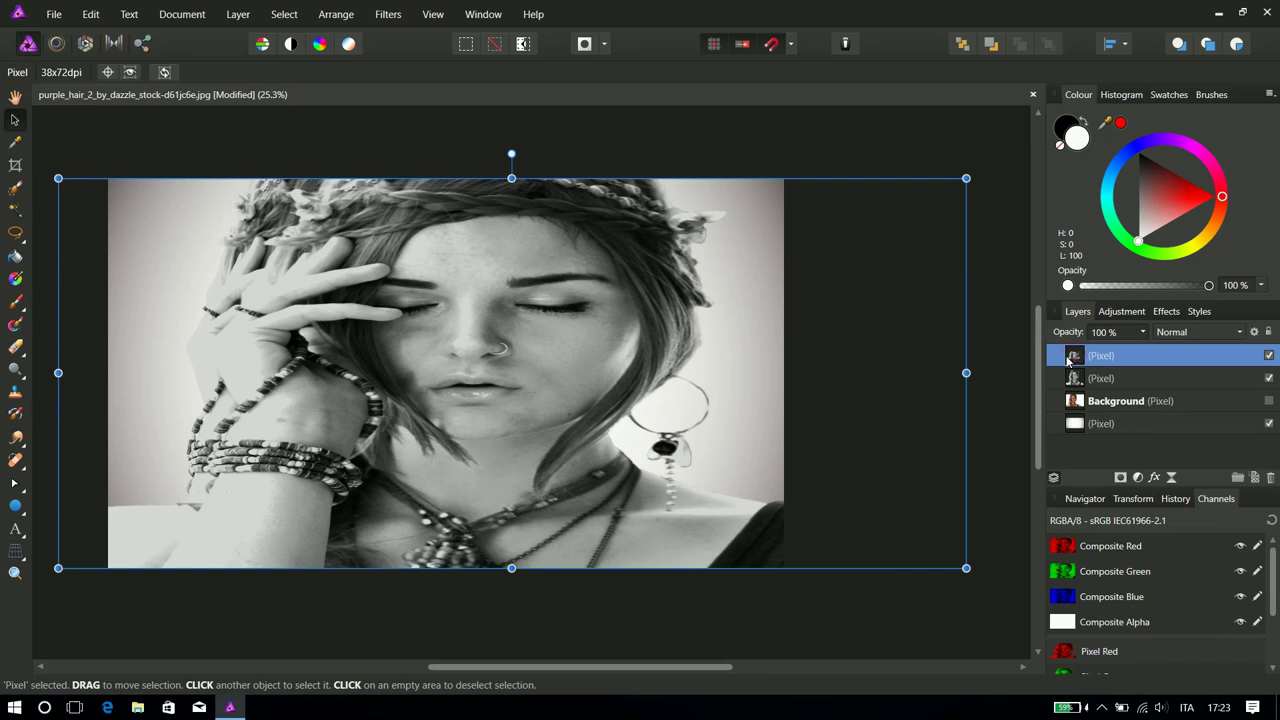
Add masks to both portrait pixel layers and select the top layer's mask
click(1121, 477)
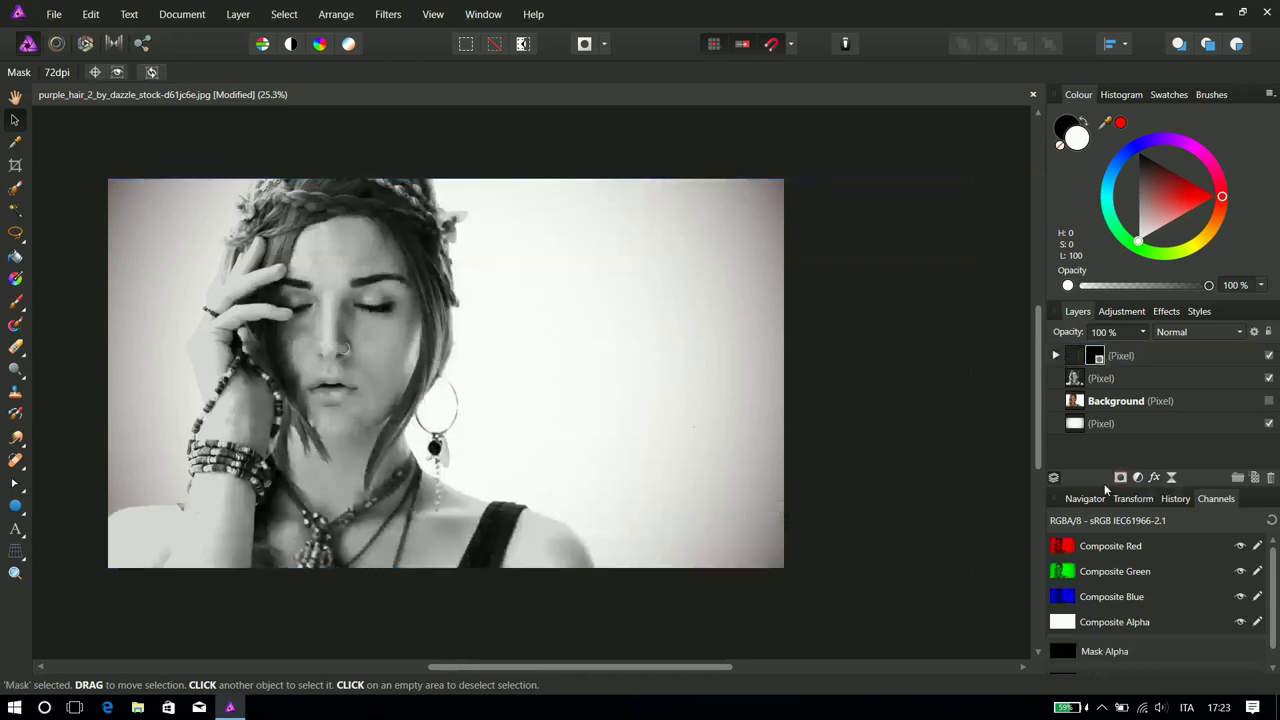
click(1073, 378)
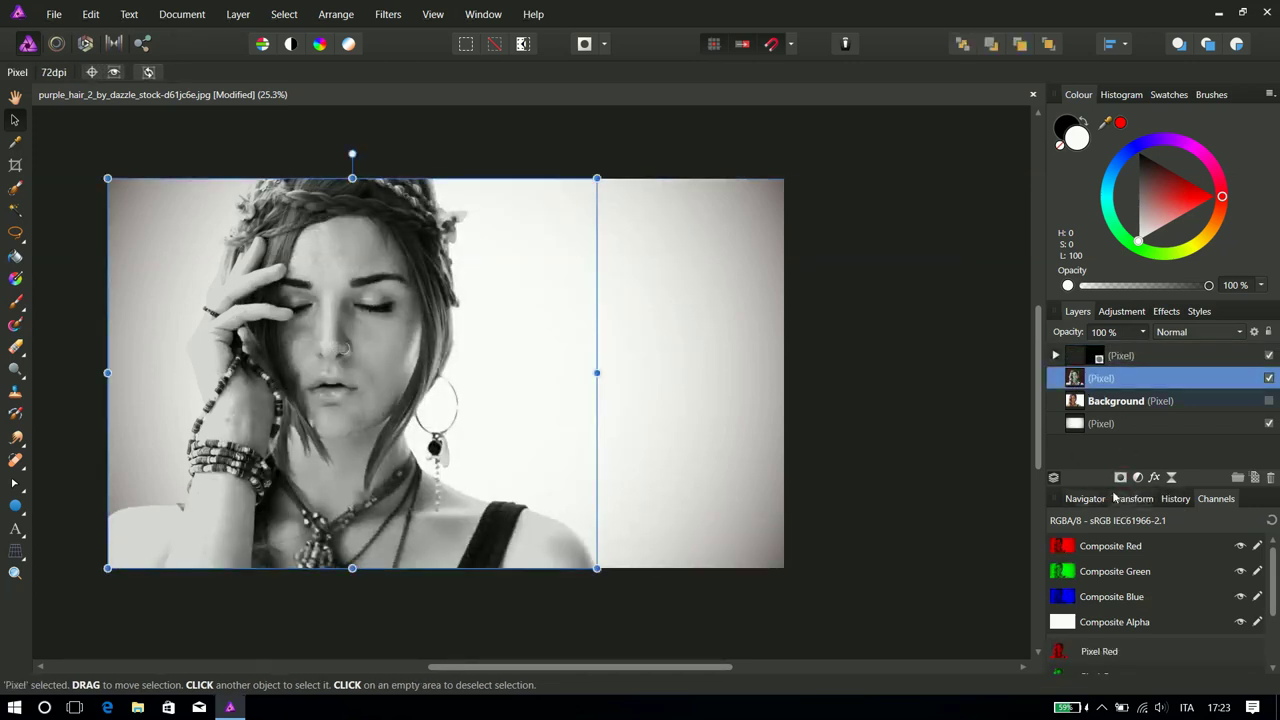
click(1121, 479)
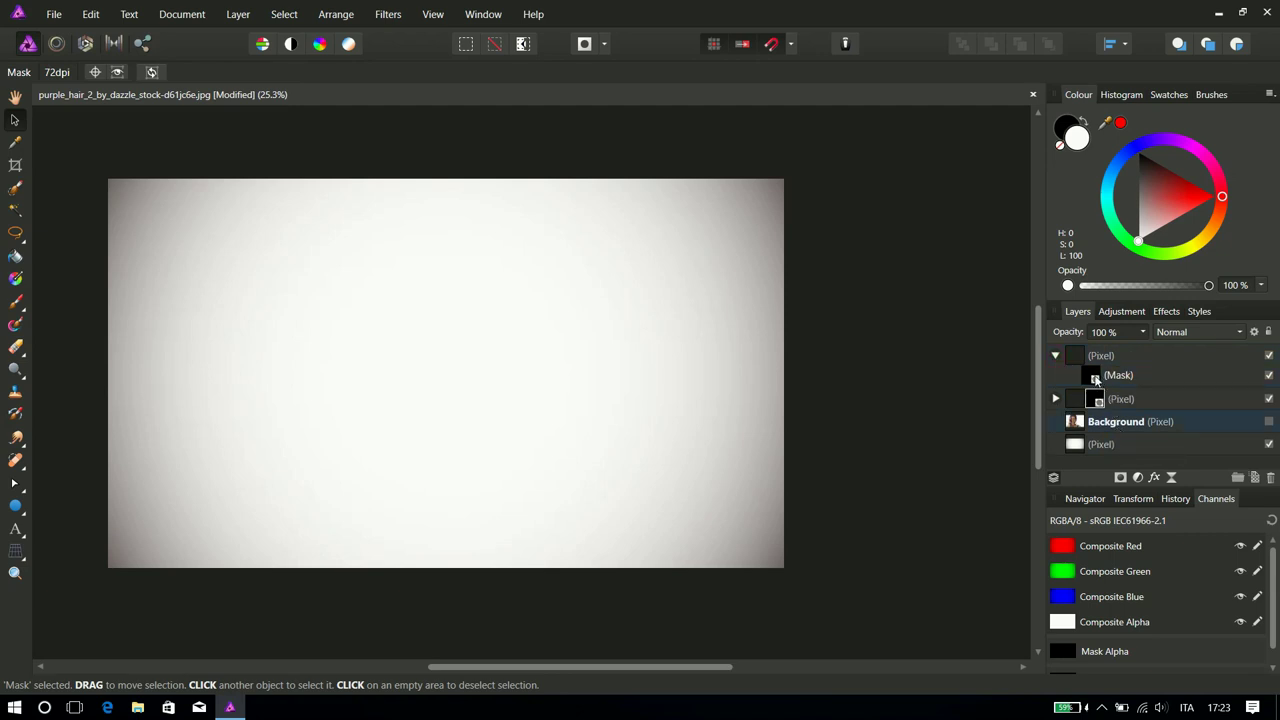
click(1094, 378)
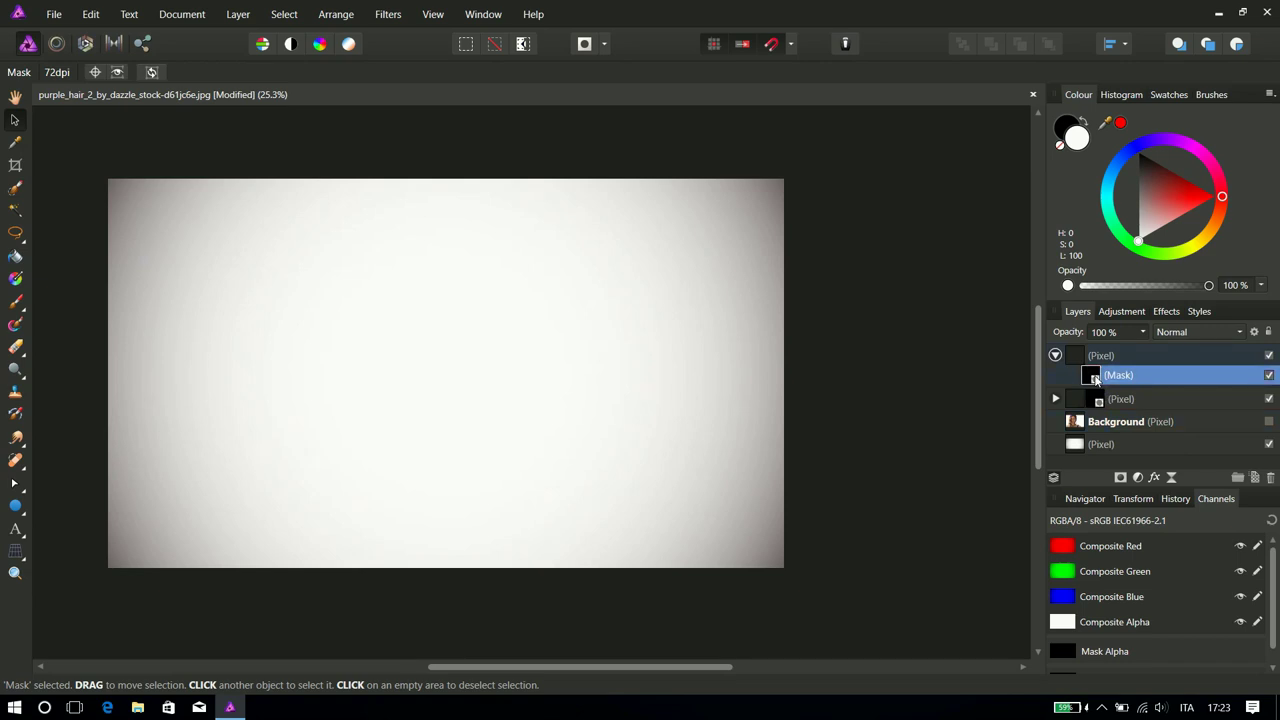
click(13, 281)
drag(222, 371, 785, 382)
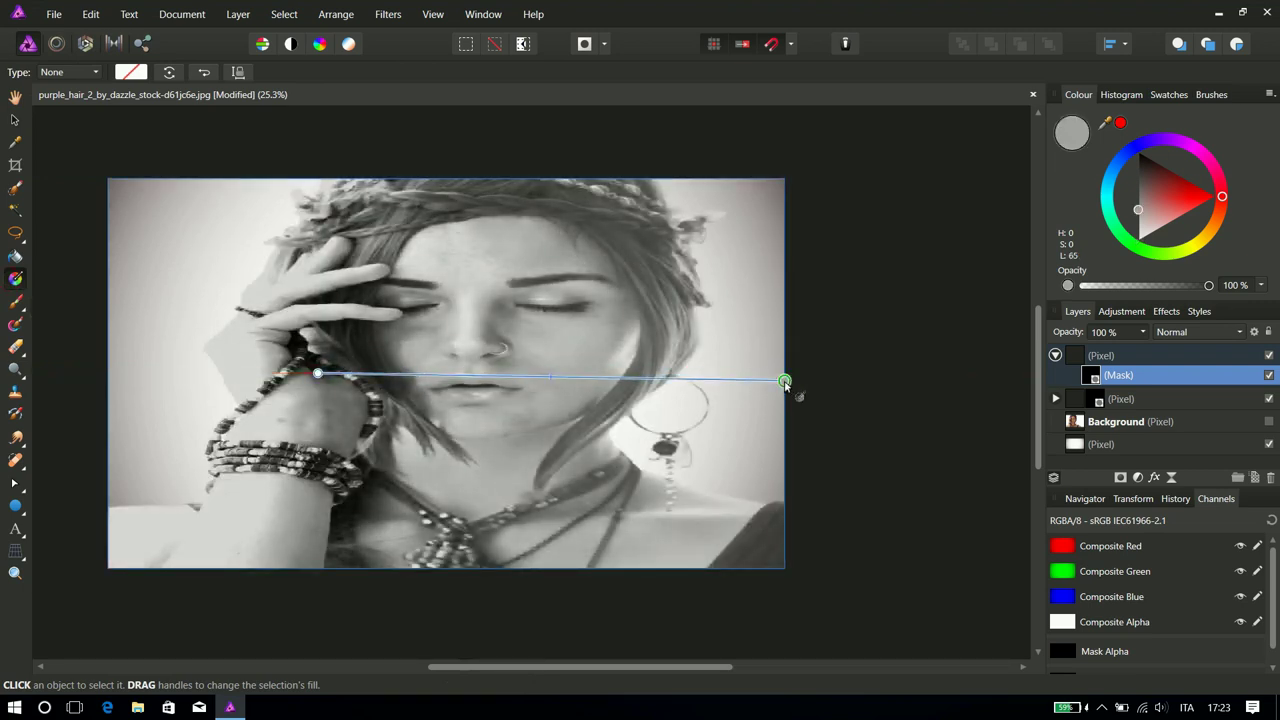
drag(785, 382, 784, 373)
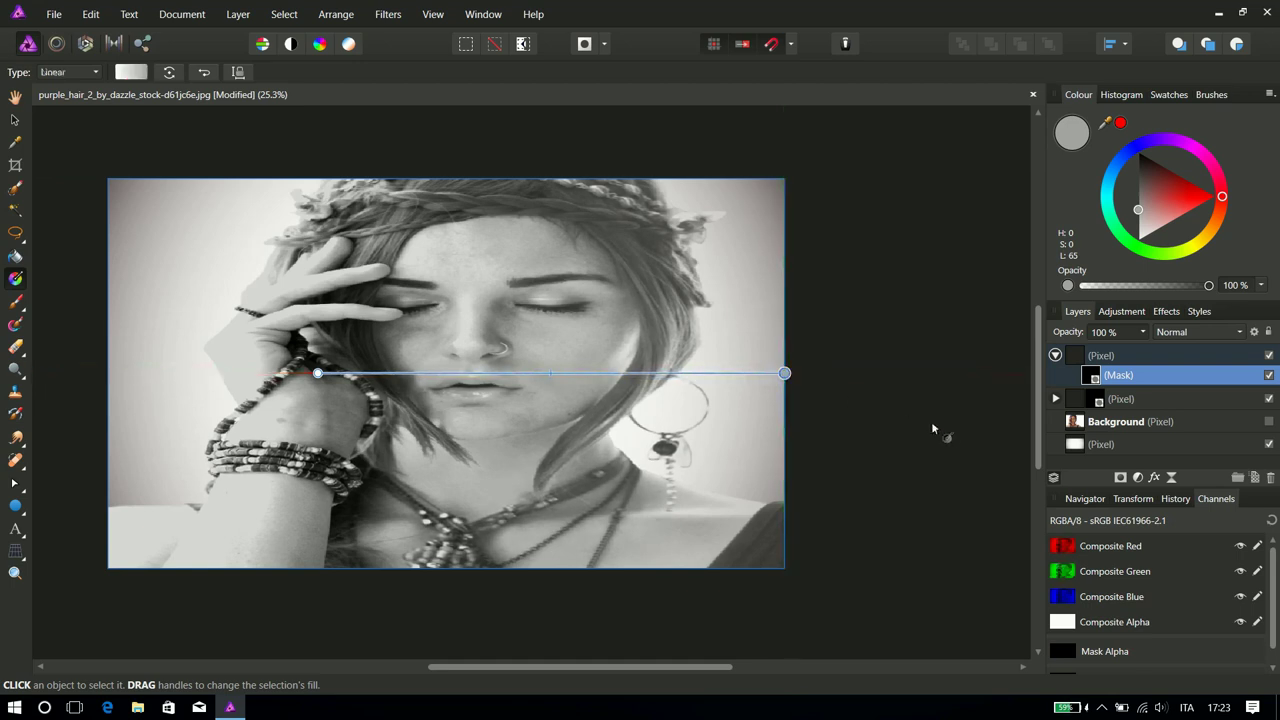
click(317, 373)
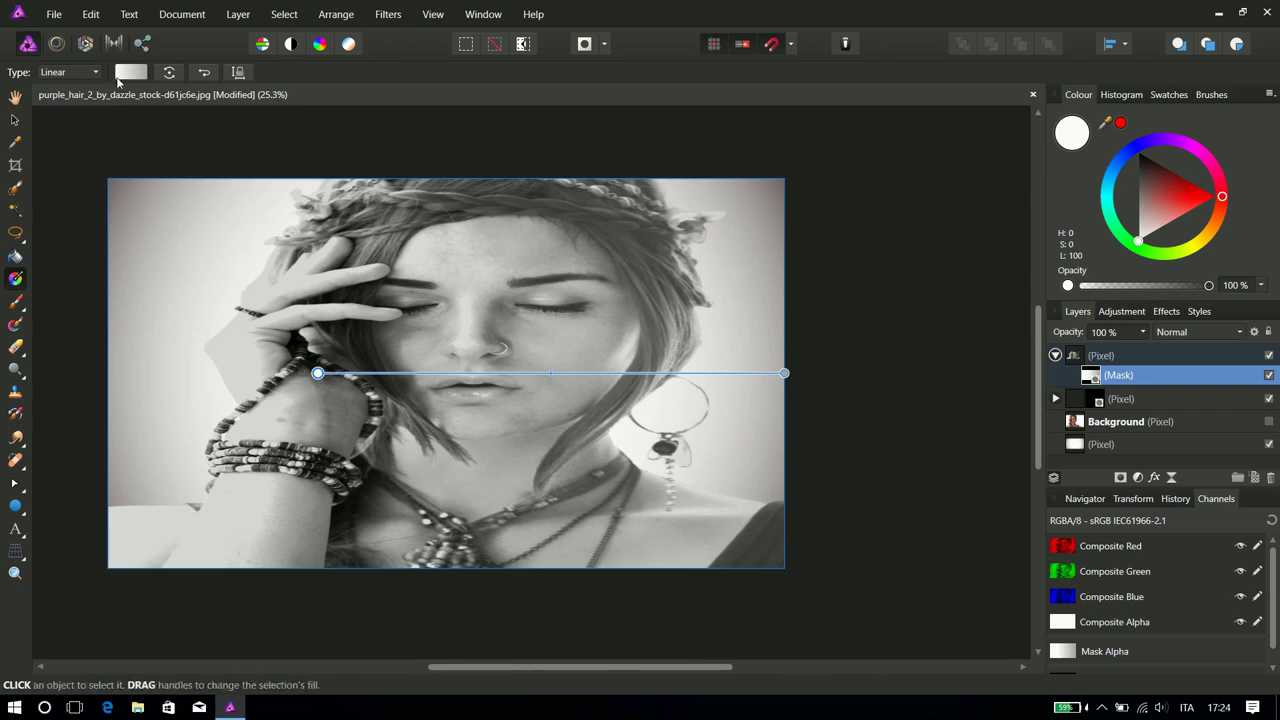
click(132, 74)
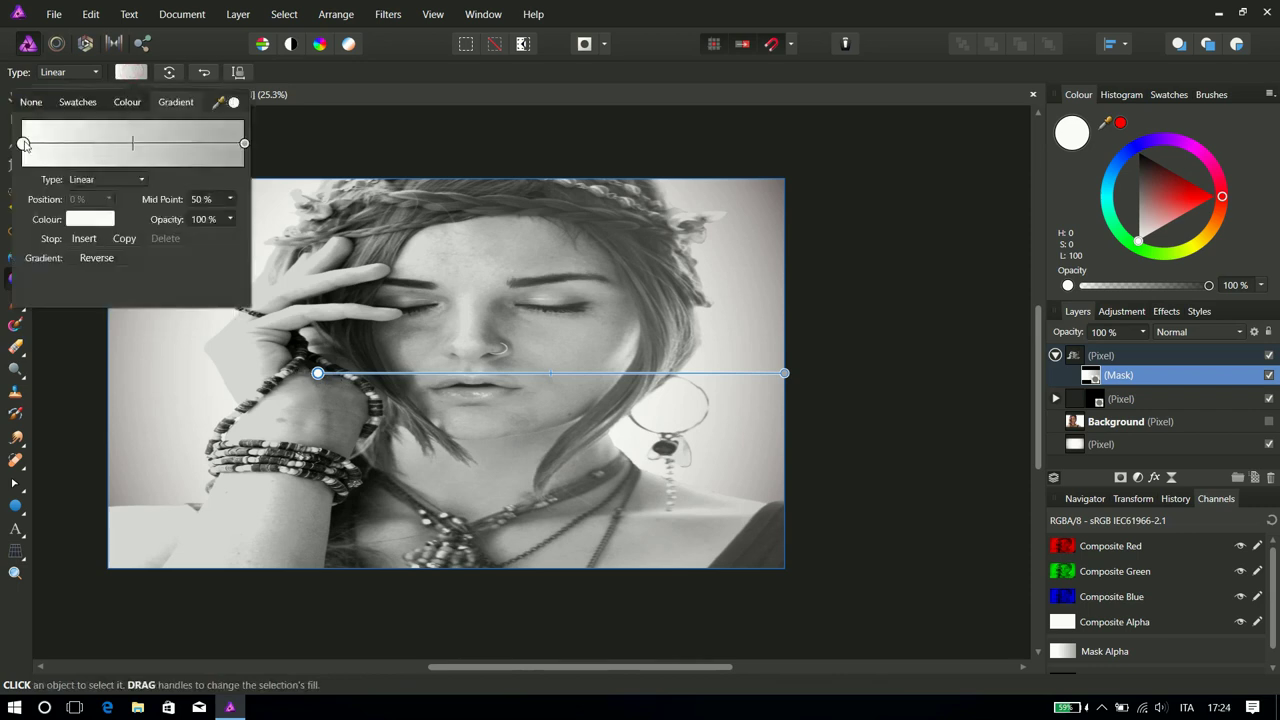
click(80, 220)
drag(104, 349, 88, 280)
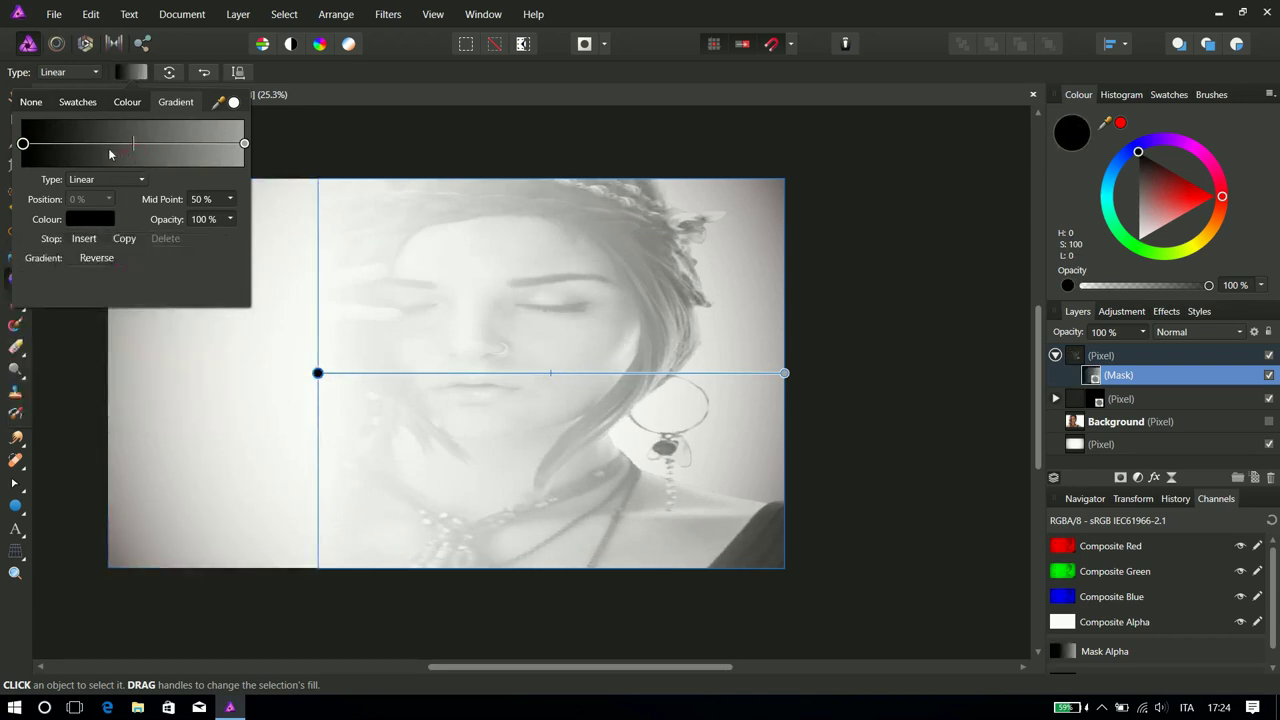
drag(130, 145, 108, 145)
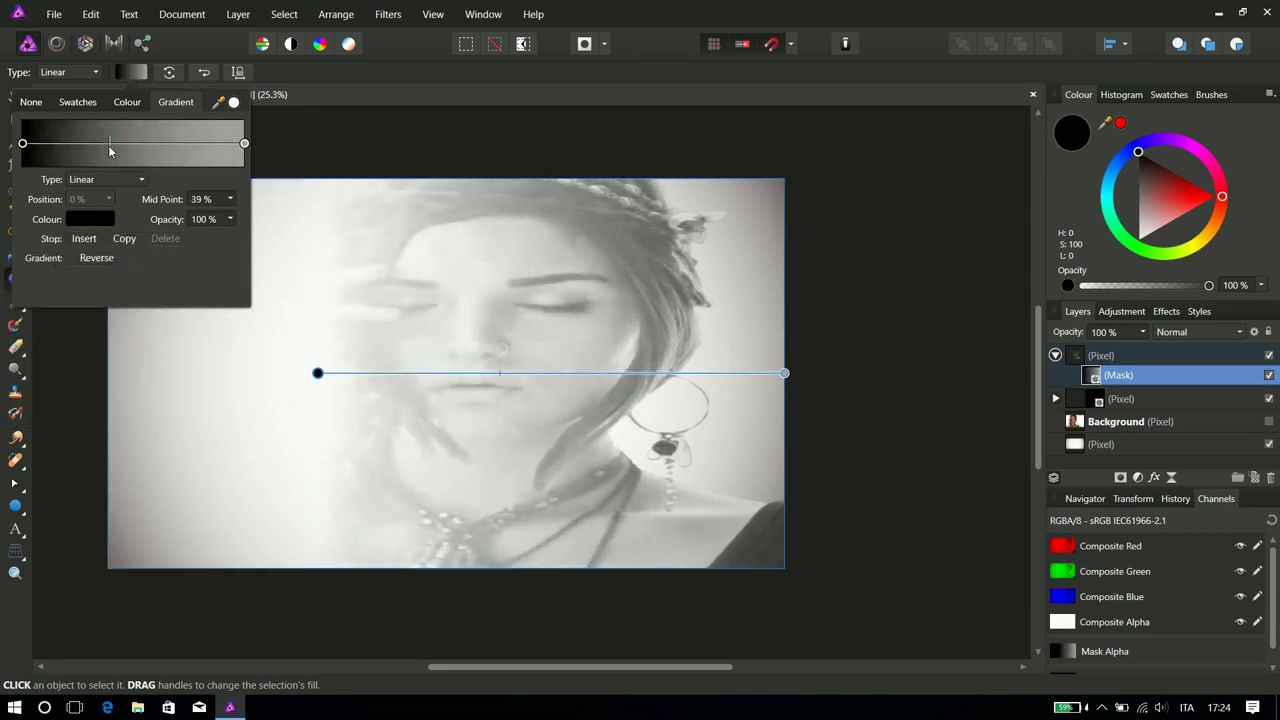
click(245, 144)
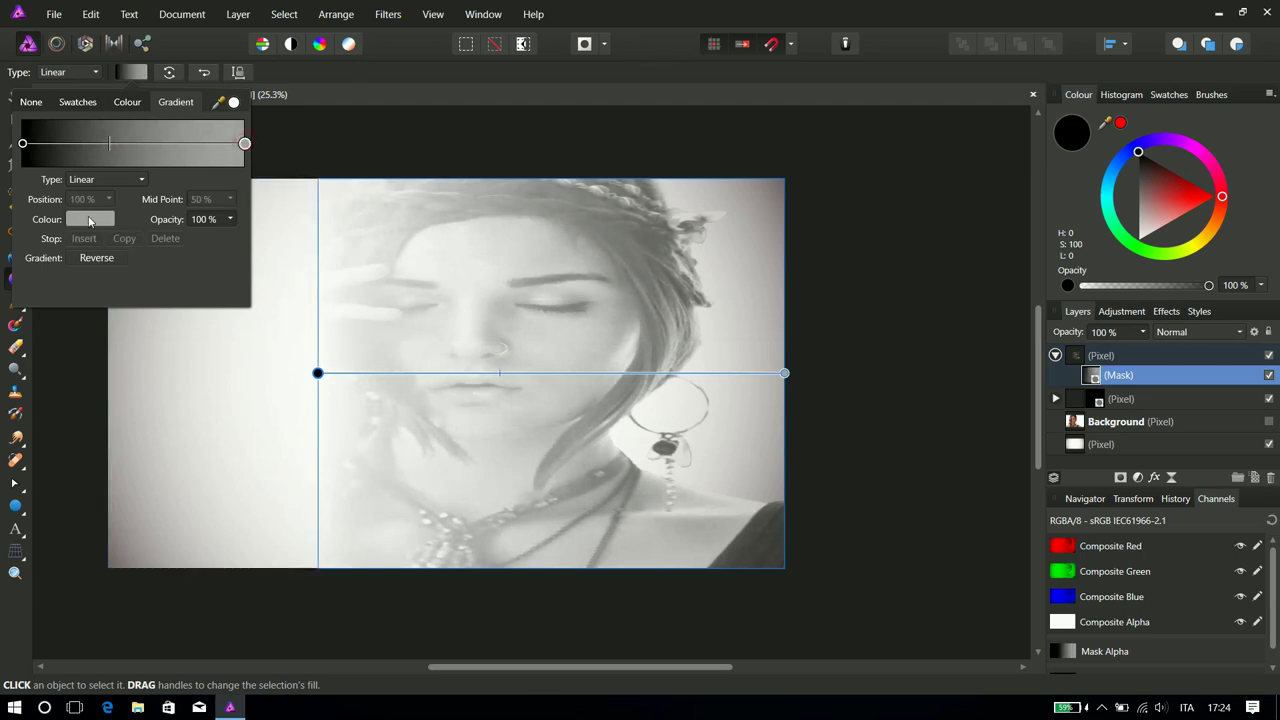
click(89, 219)
mouse_move(111, 342)
mouse_down()
mouse_move(66, 391)
mouse_move(90, 352)
mouse_up()
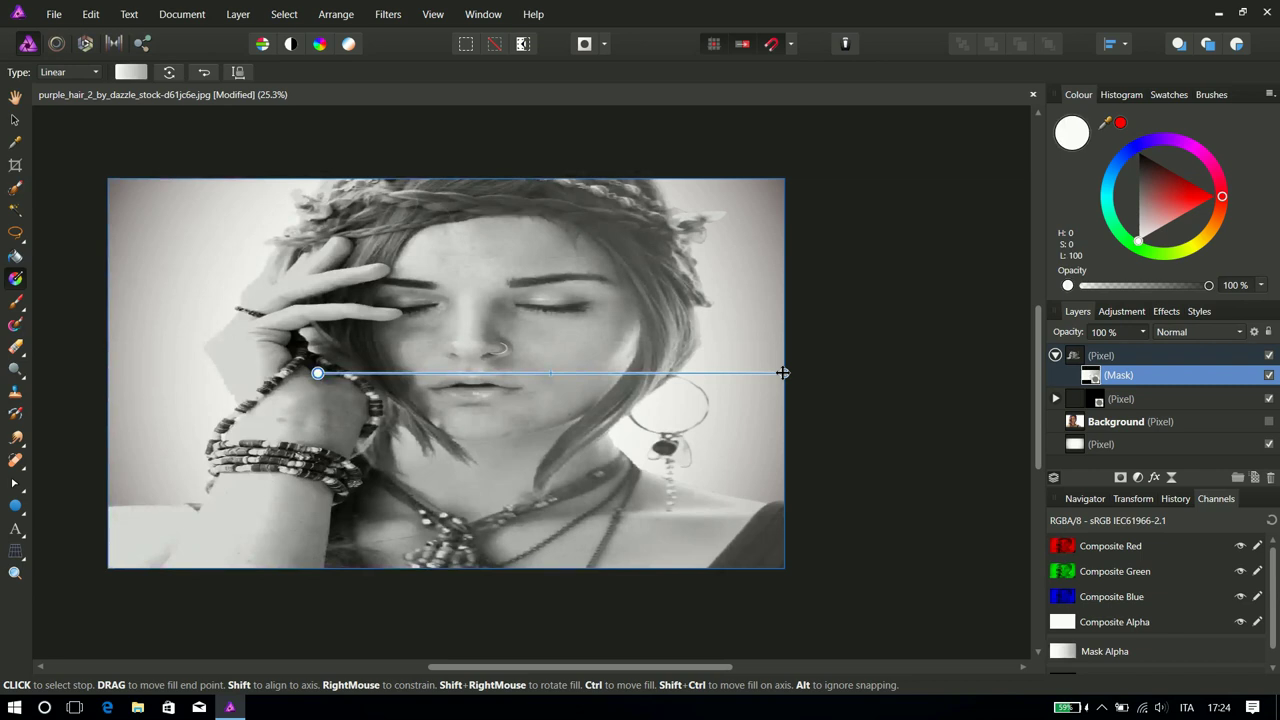
key(ctrl+z)
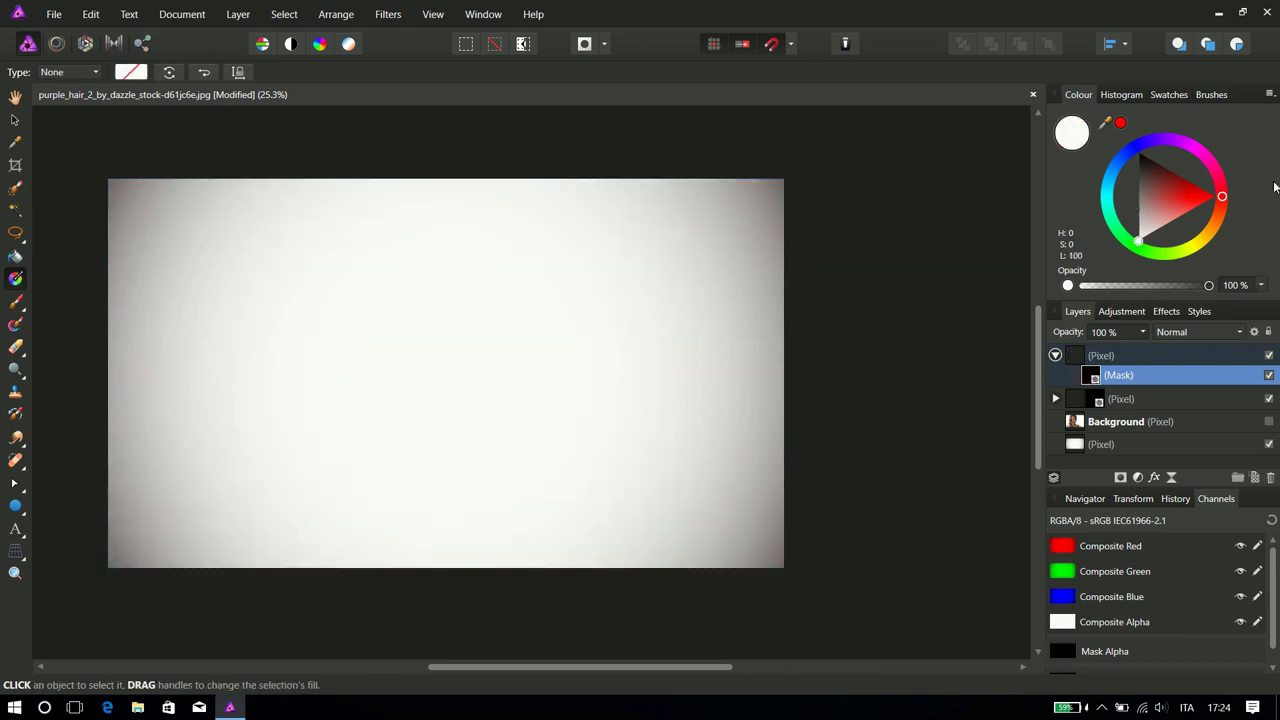
Pick the soft 32 px round brush from the Base brush category
click(1211, 94)
scroll(1151, 177, down, 2)
scroll(1188, 179, up, 2)
click(1136, 113)
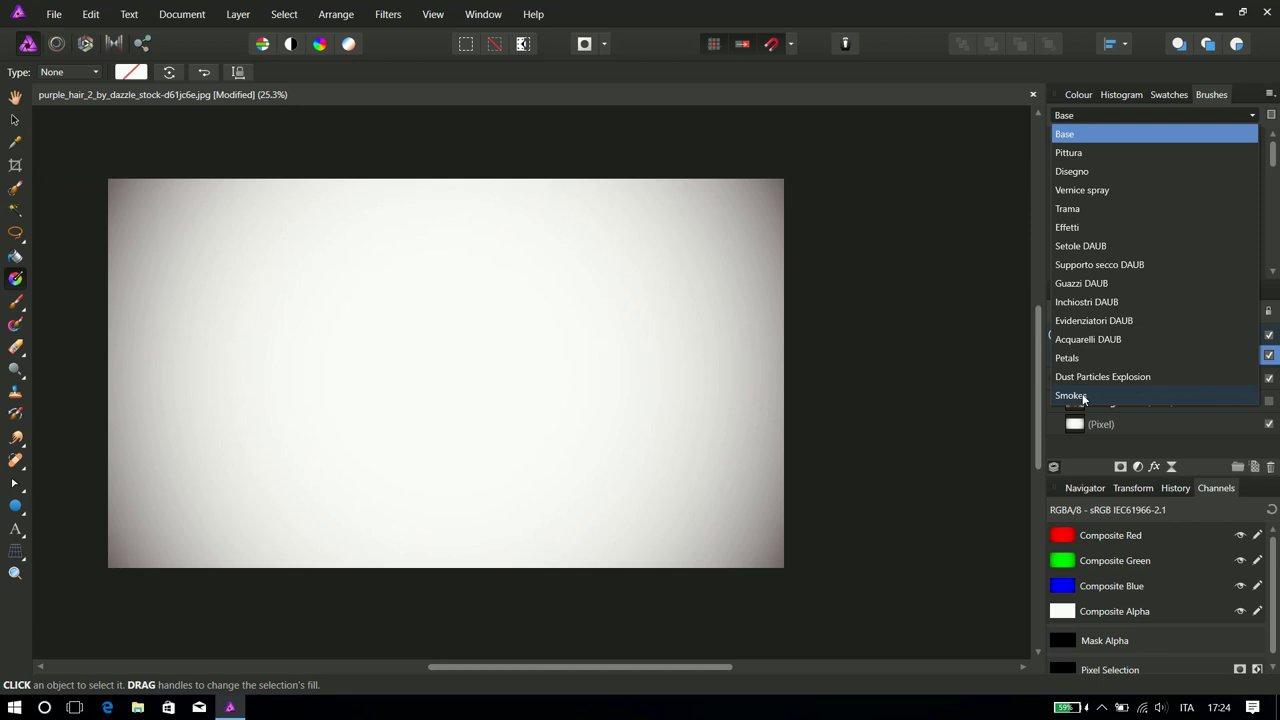
click(1097, 118)
click(1064, 134)
scroll(1137, 225, down, 5)
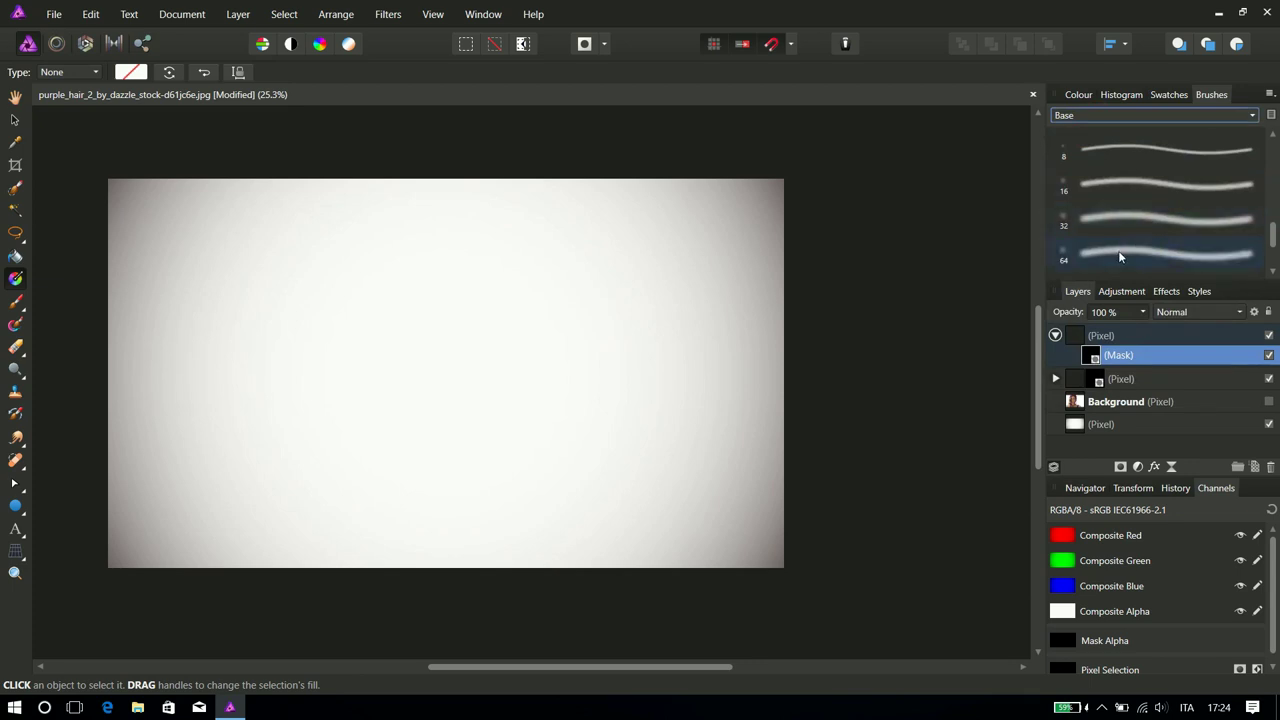
click(1108, 226)
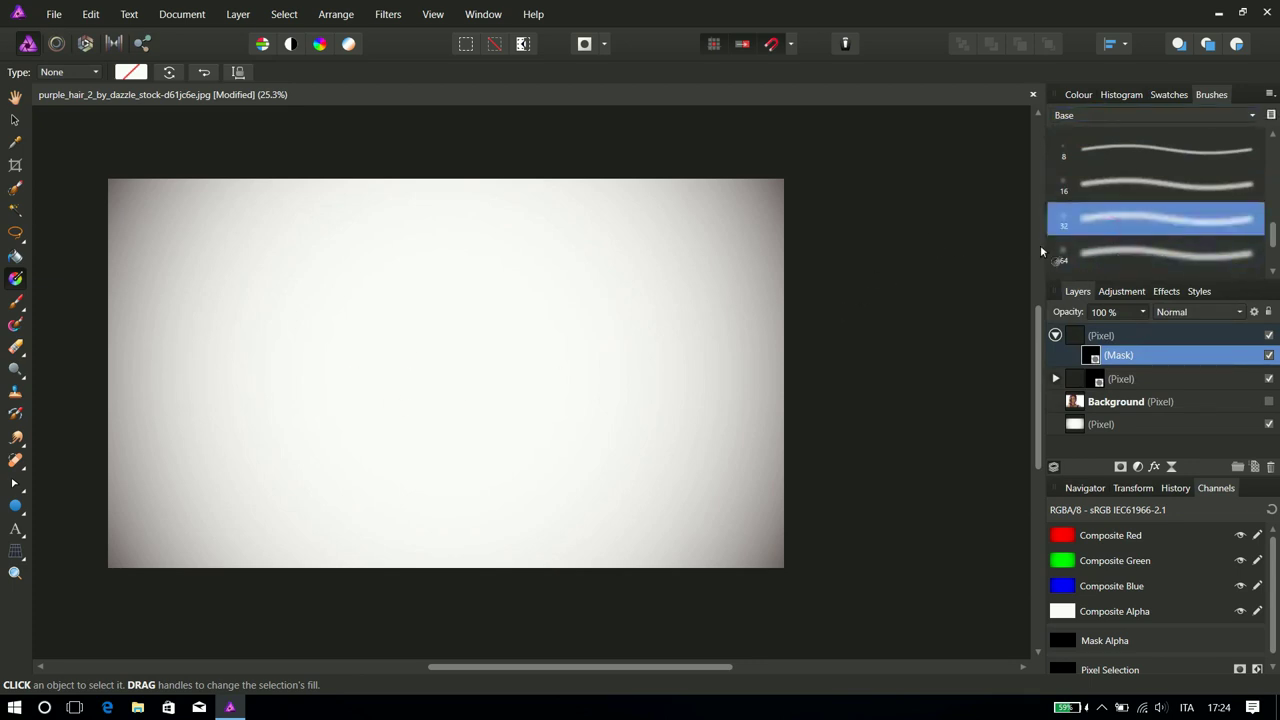
Switch to the brush, enlarge it to 1211.4 px, and expand the second portrait layer
key(b)
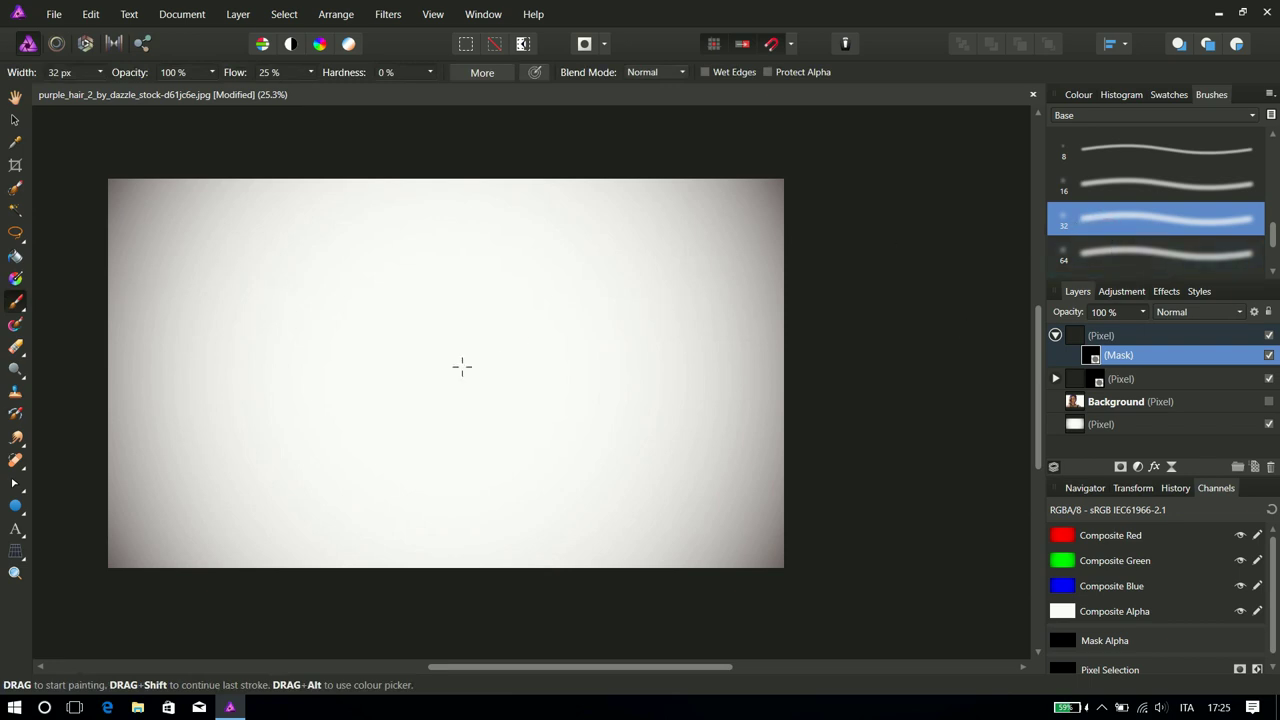
key(bracketright)
key(bracketright)
key(bracketright)
key(bracketright)
key(bracketright)
key(bracketright)
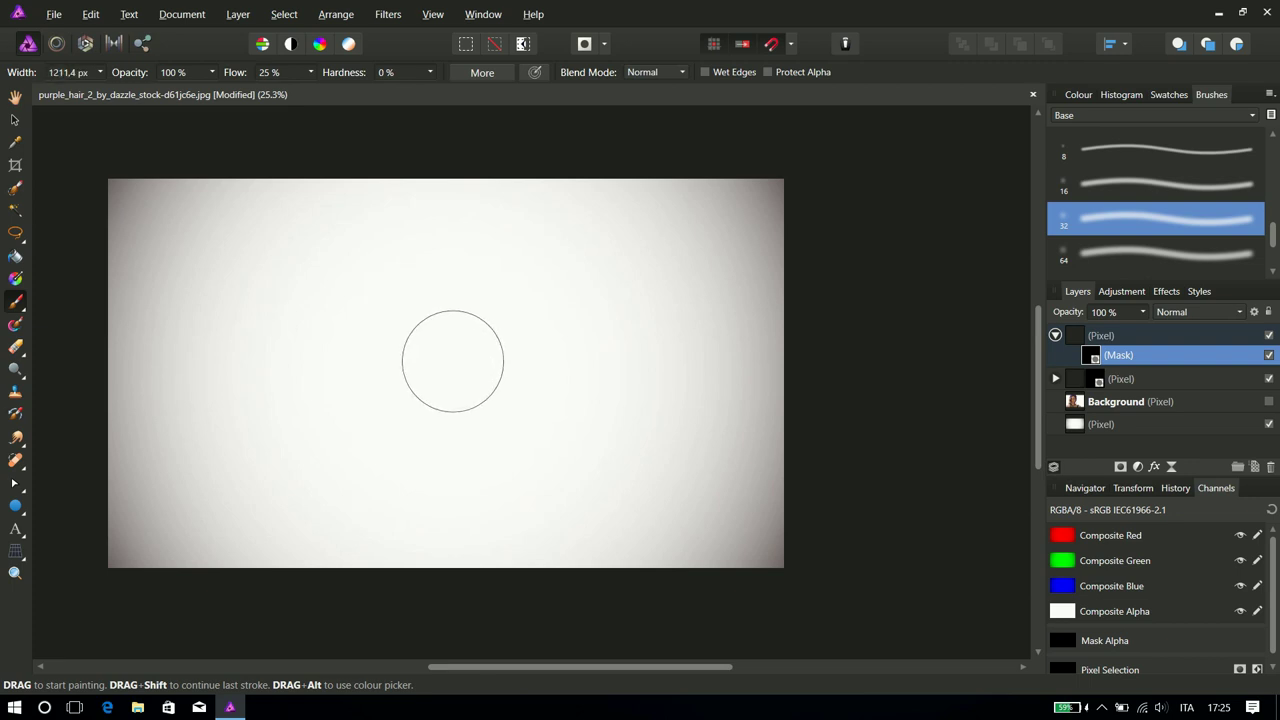
click(1055, 380)
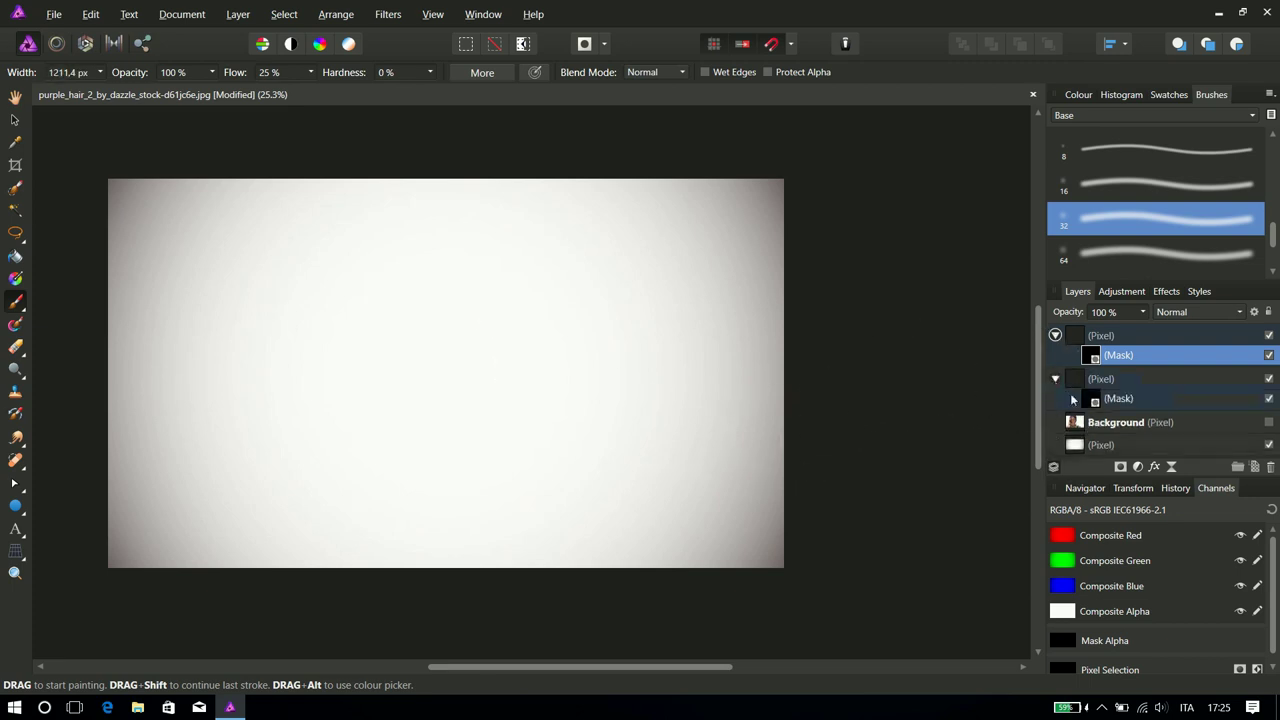
Disable the second portrait layer's mask and paint the mask over the hair, hand and bracelet
click(1096, 402)
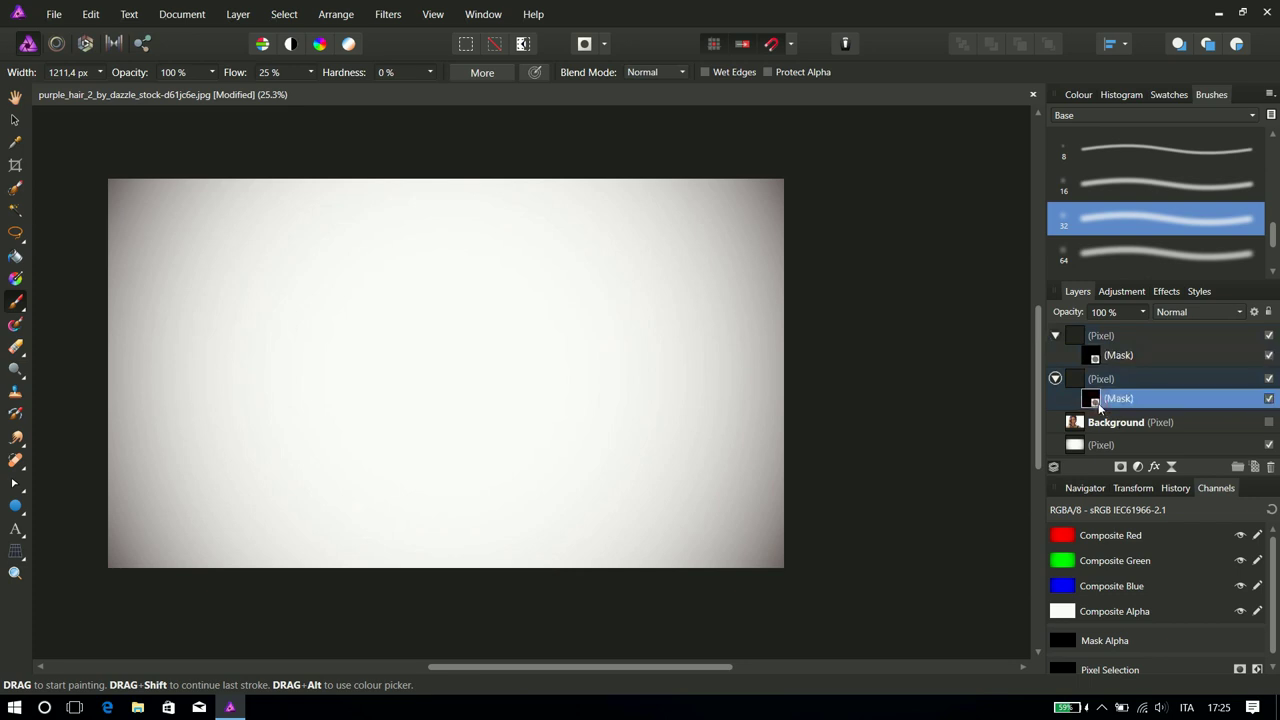
click(1272, 408)
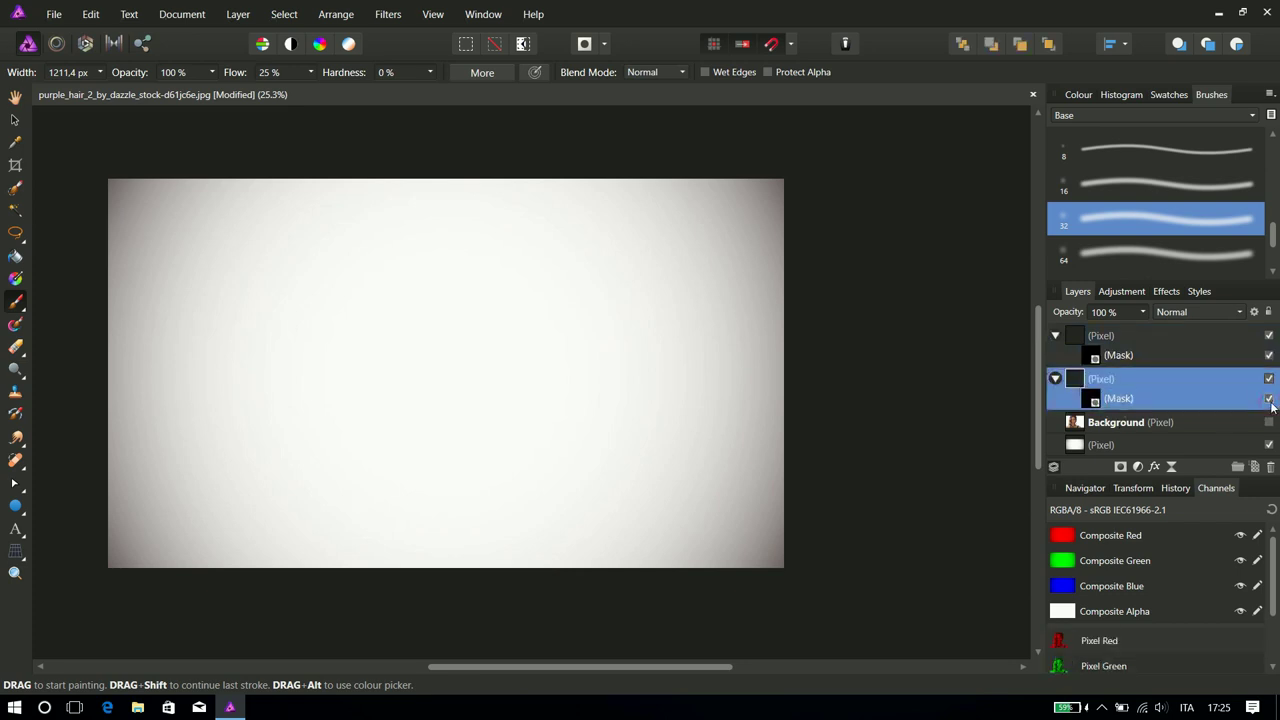
click(1269, 399)
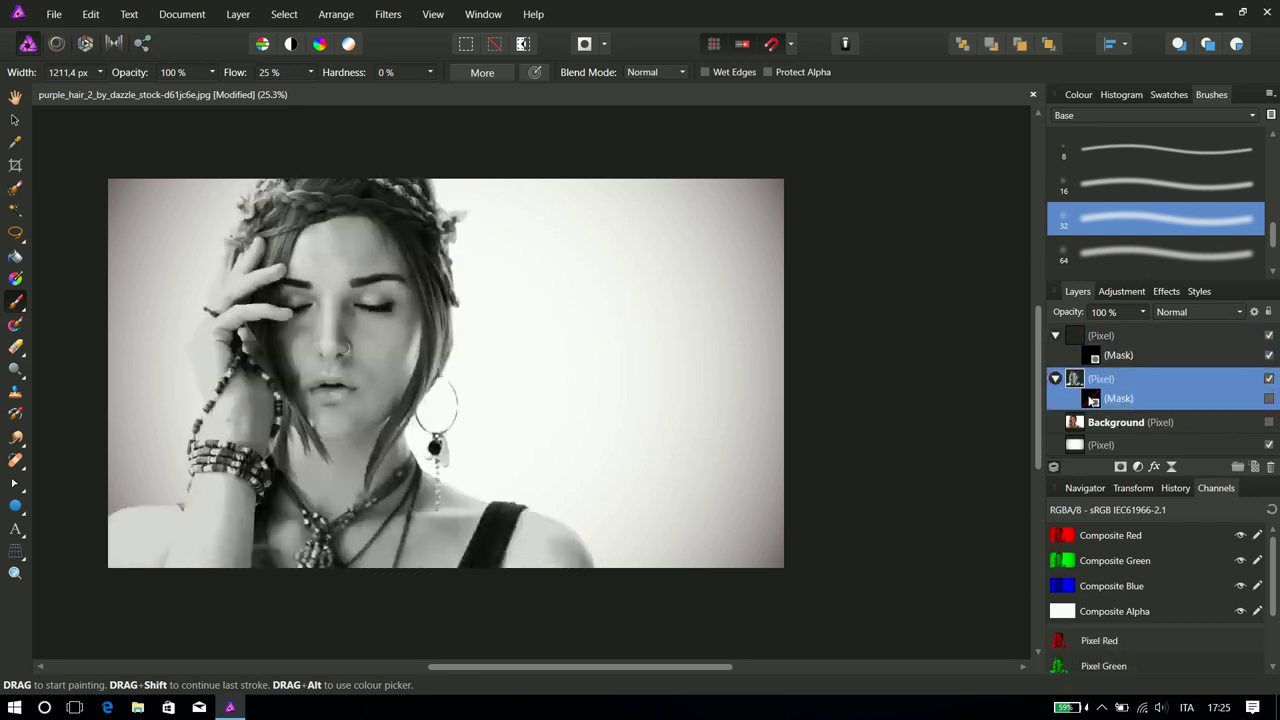
click(1093, 399)
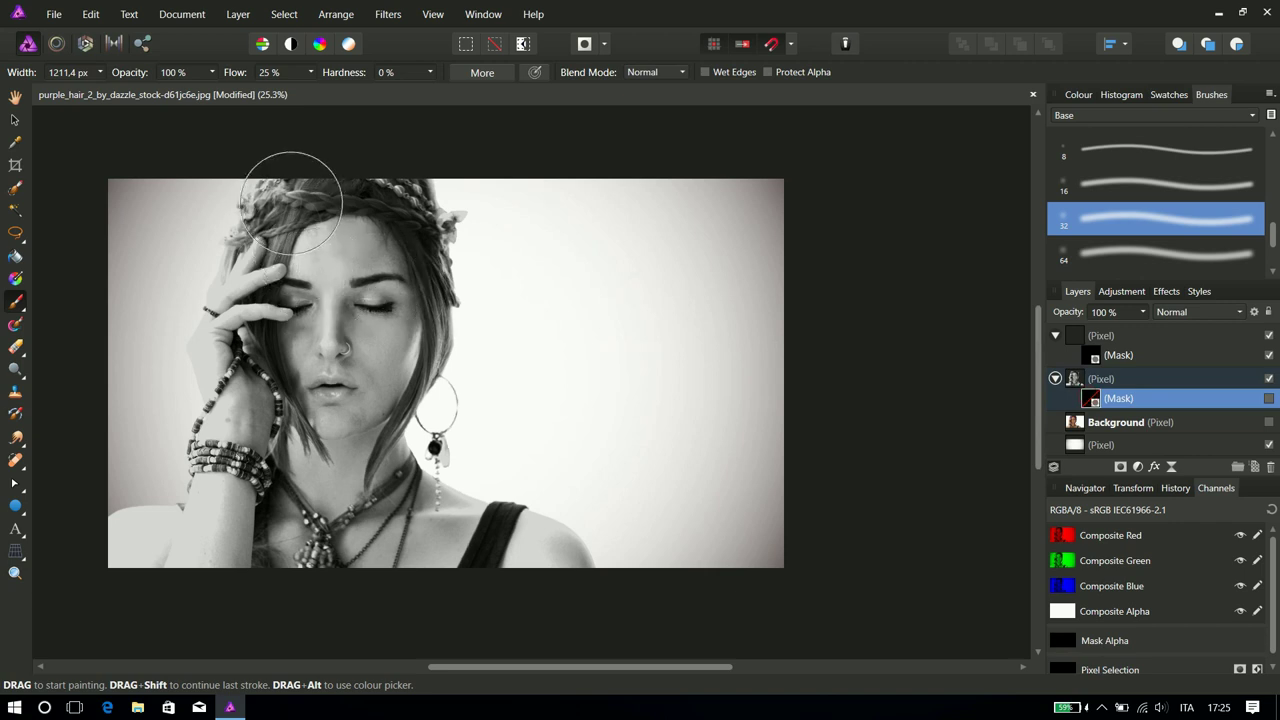
mouse_move(285, 204)
mouse_down()
mouse_move(206, 390)
mouse_move(120, 543)
mouse_up()
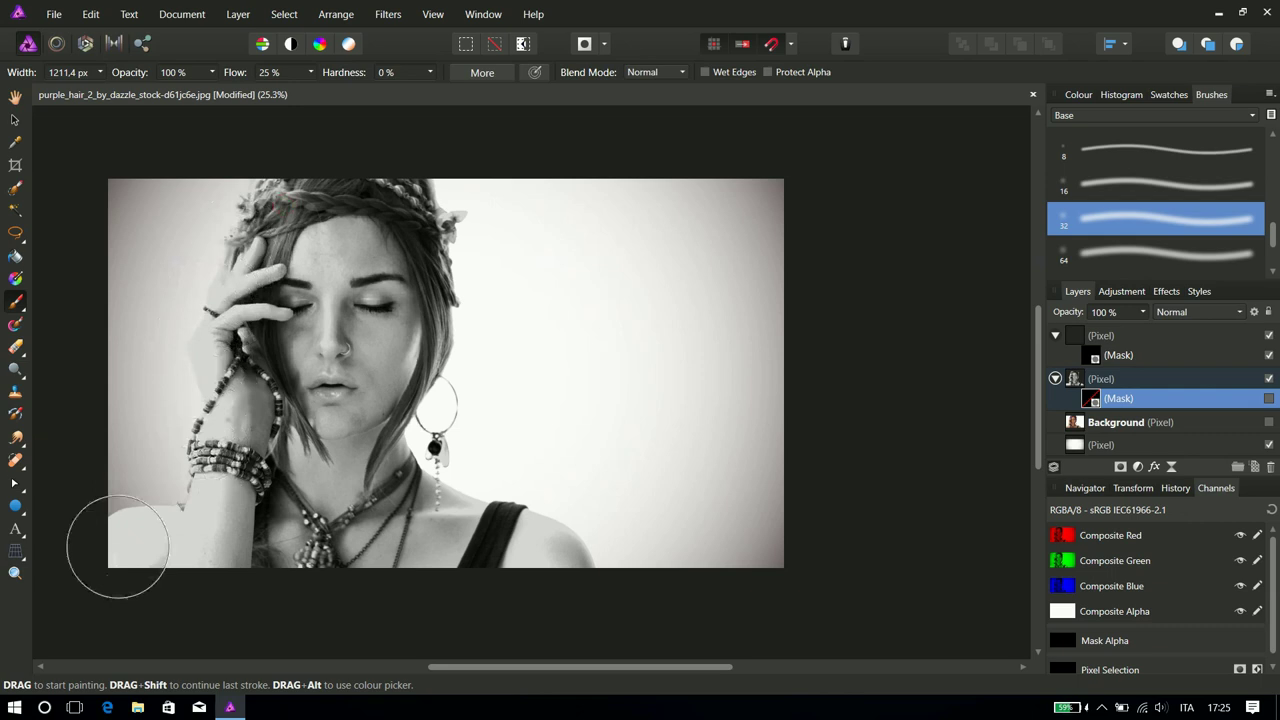
click(1078, 94)
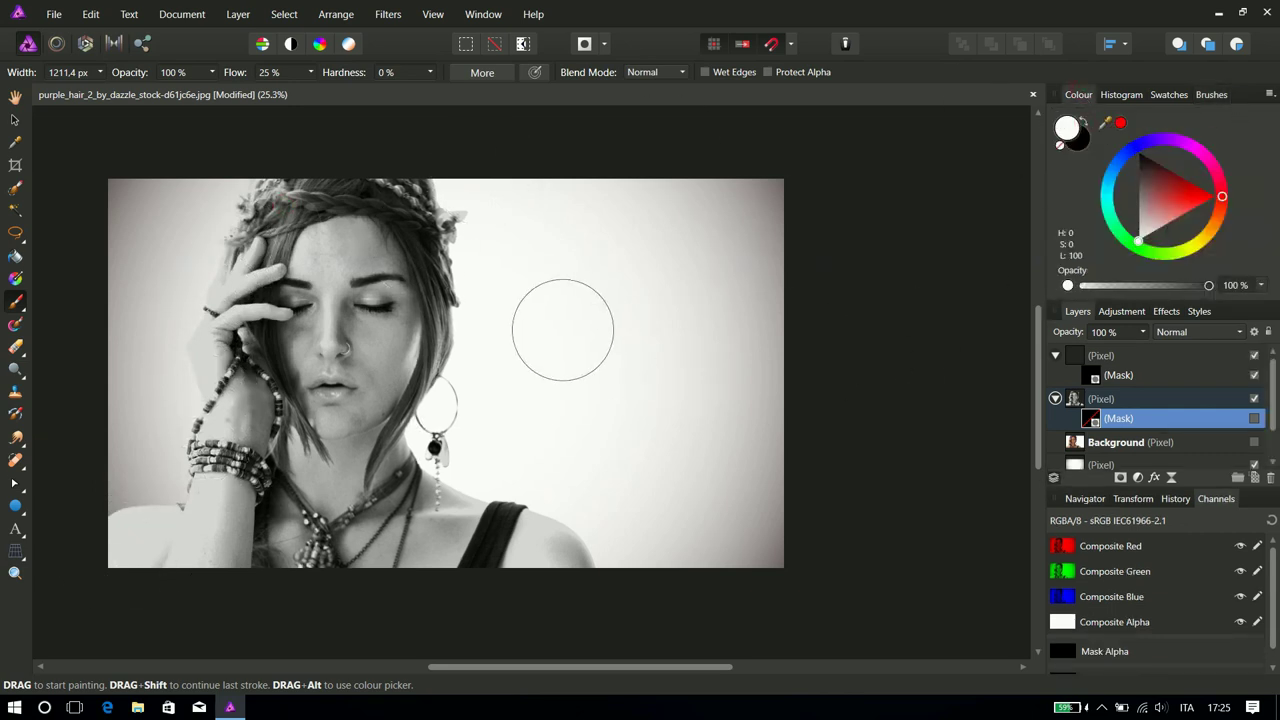
drag(310, 222, 151, 527)
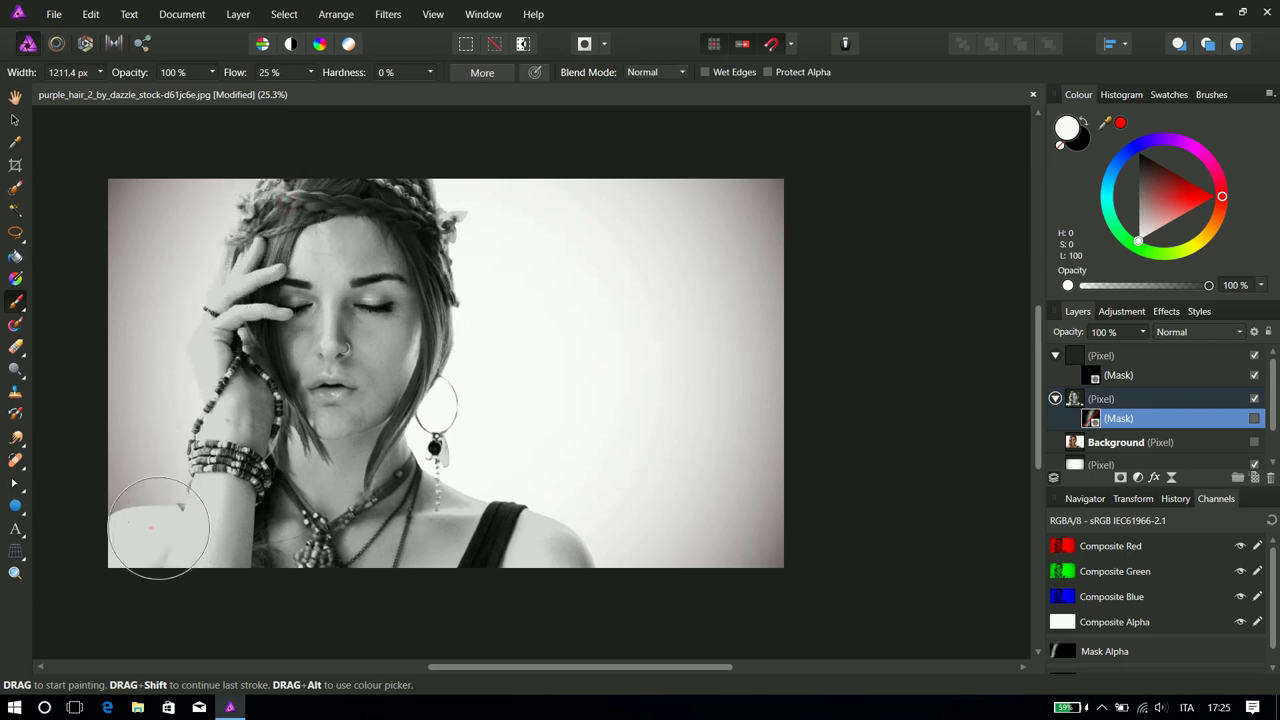
mouse_move(209, 491)
mouse_down()
mouse_move(297, 182)
mouse_move(207, 490)
mouse_up()
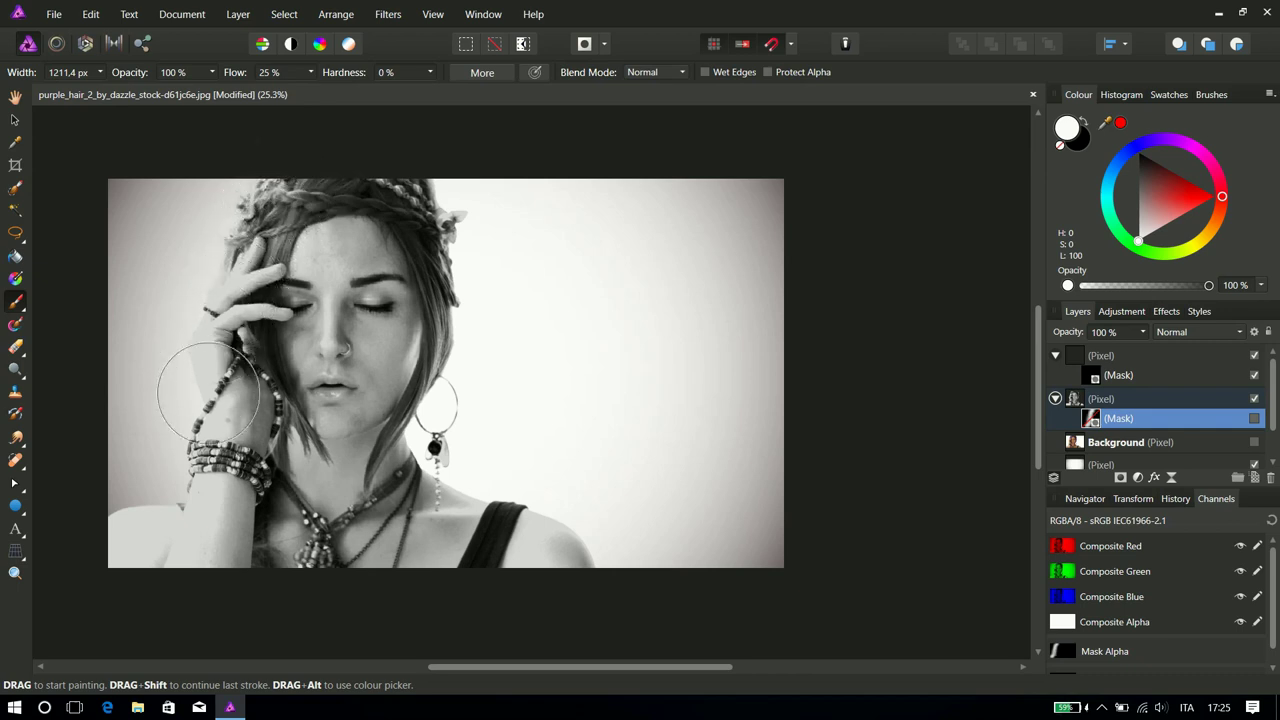
drag(207, 490, 143, 528)
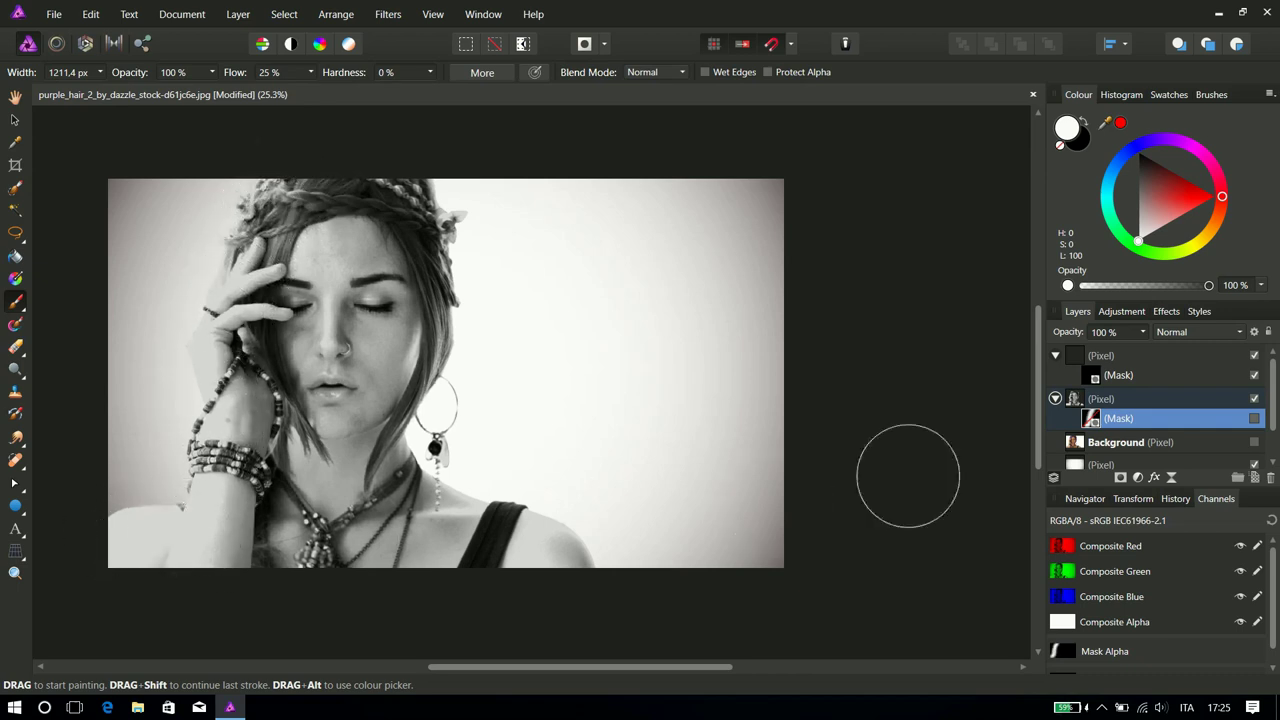
Re-enable the mask, brush the hair and hand back into view, and select the top mask
click(1257, 419)
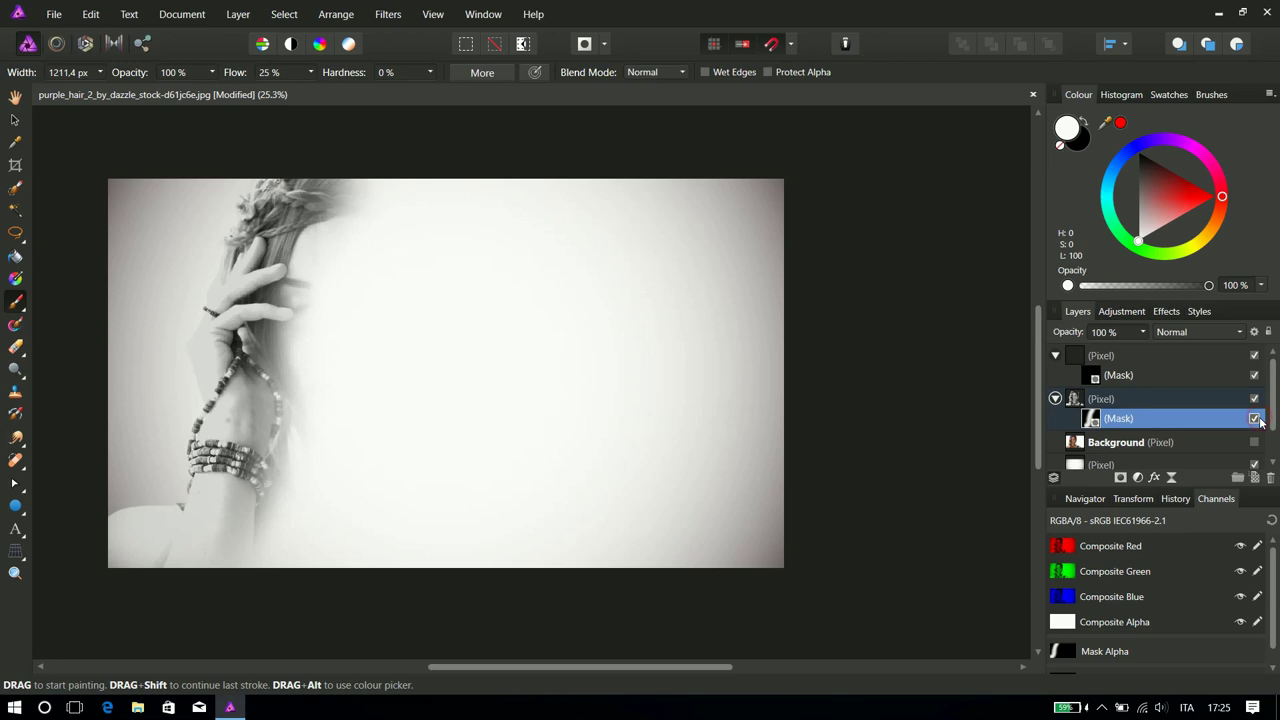
mouse_move(347, 192)
mouse_down()
mouse_move(212, 531)
mouse_move(292, 390)
mouse_move(345, 200)
mouse_move(671, 134)
mouse_up()
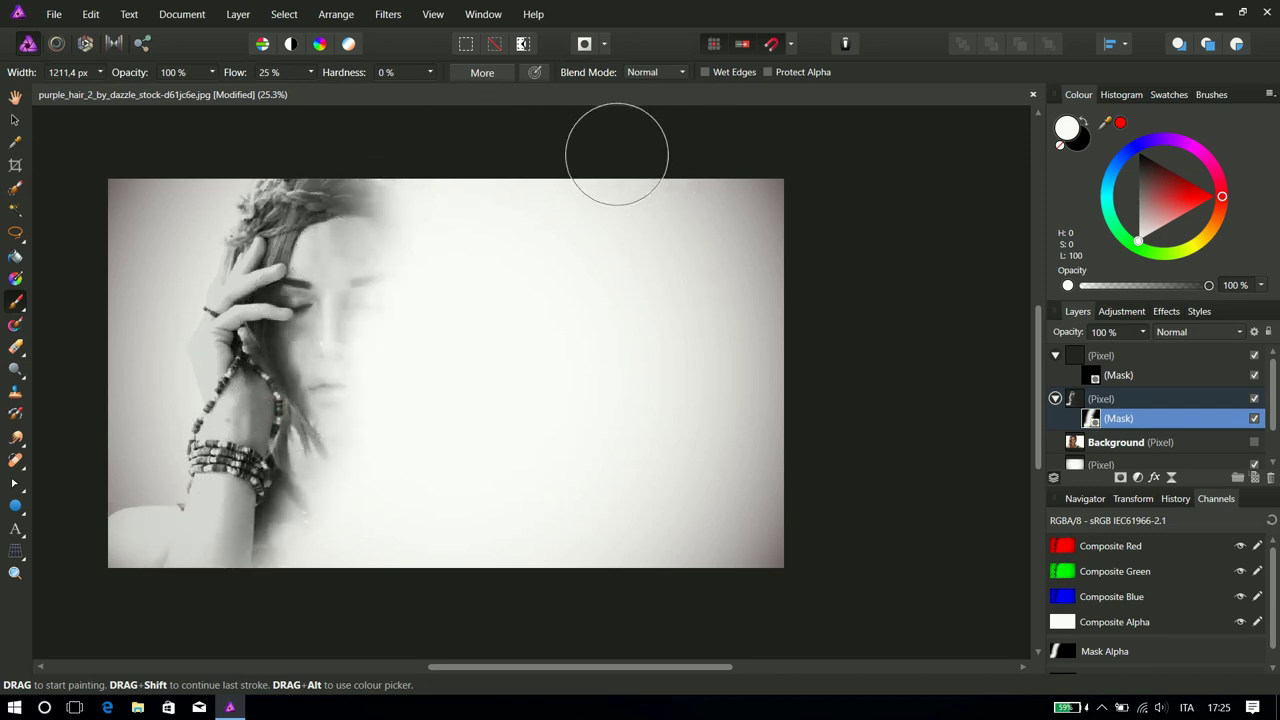
mouse_move(303, 337)
mouse_down()
mouse_move(291, 413)
mouse_move(206, 537)
mouse_move(865, 162)
mouse_up()
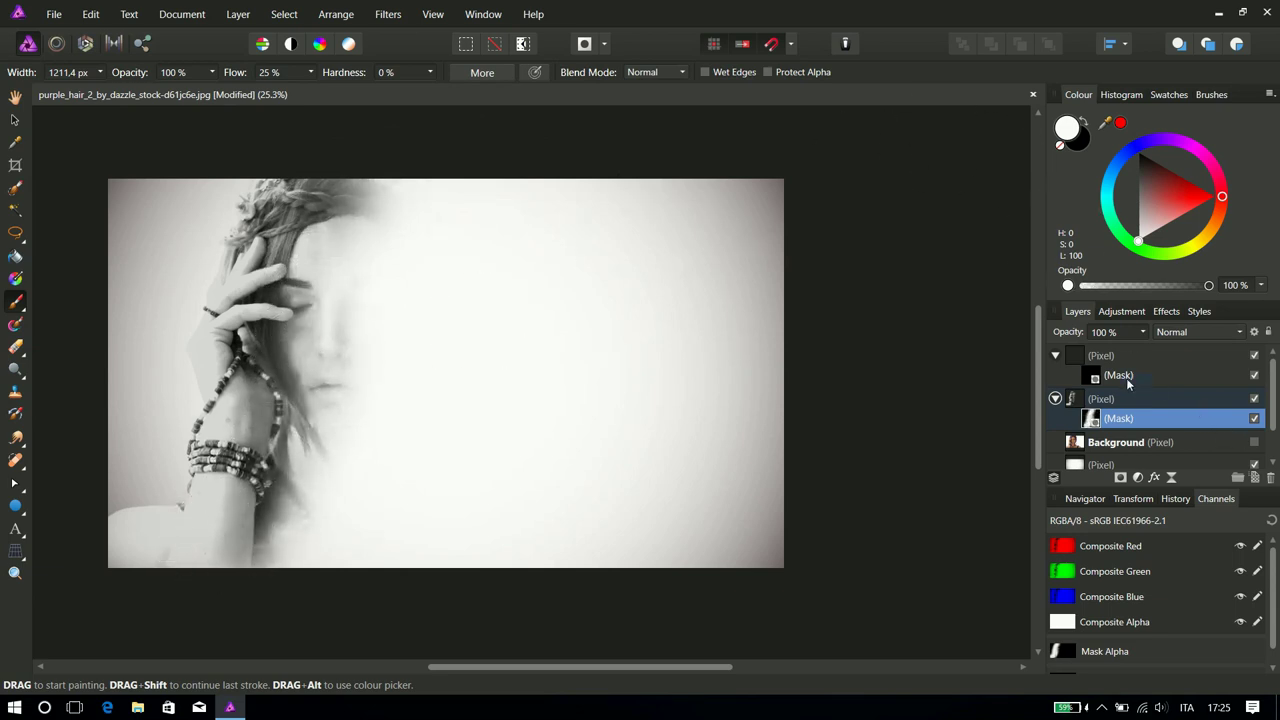
click(1094, 379)
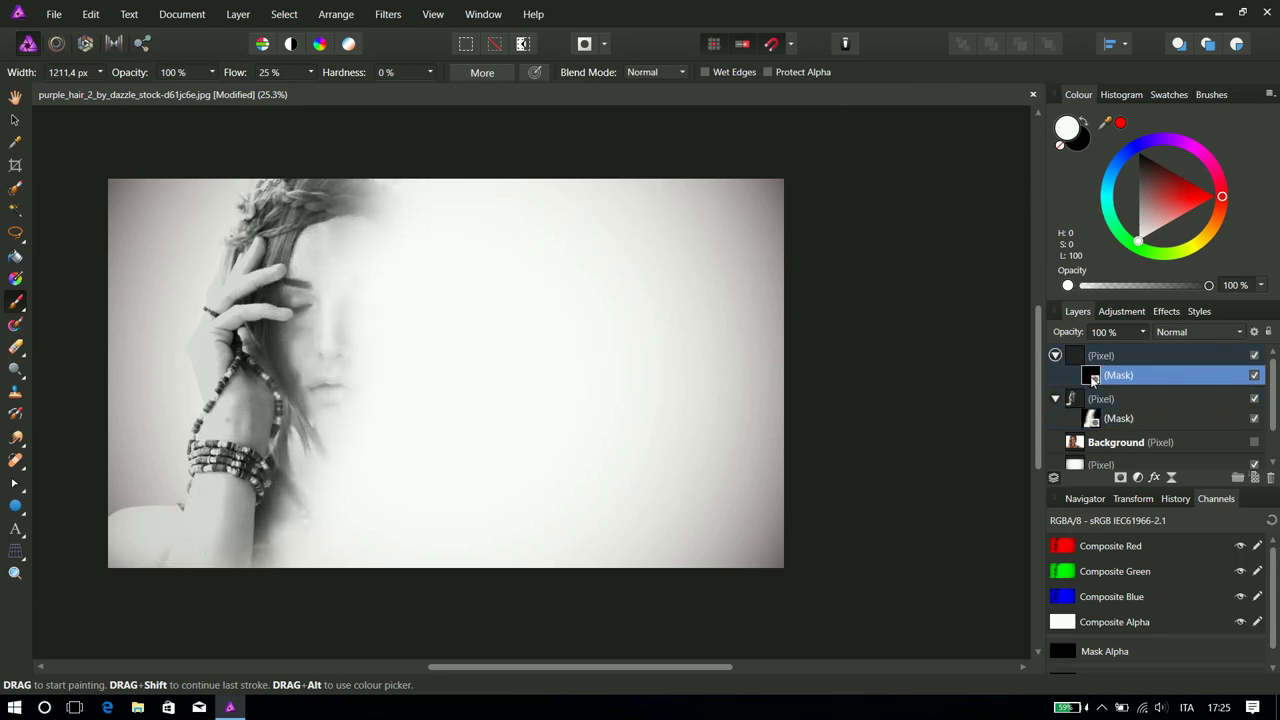
click(1226, 95)
click(1117, 117)
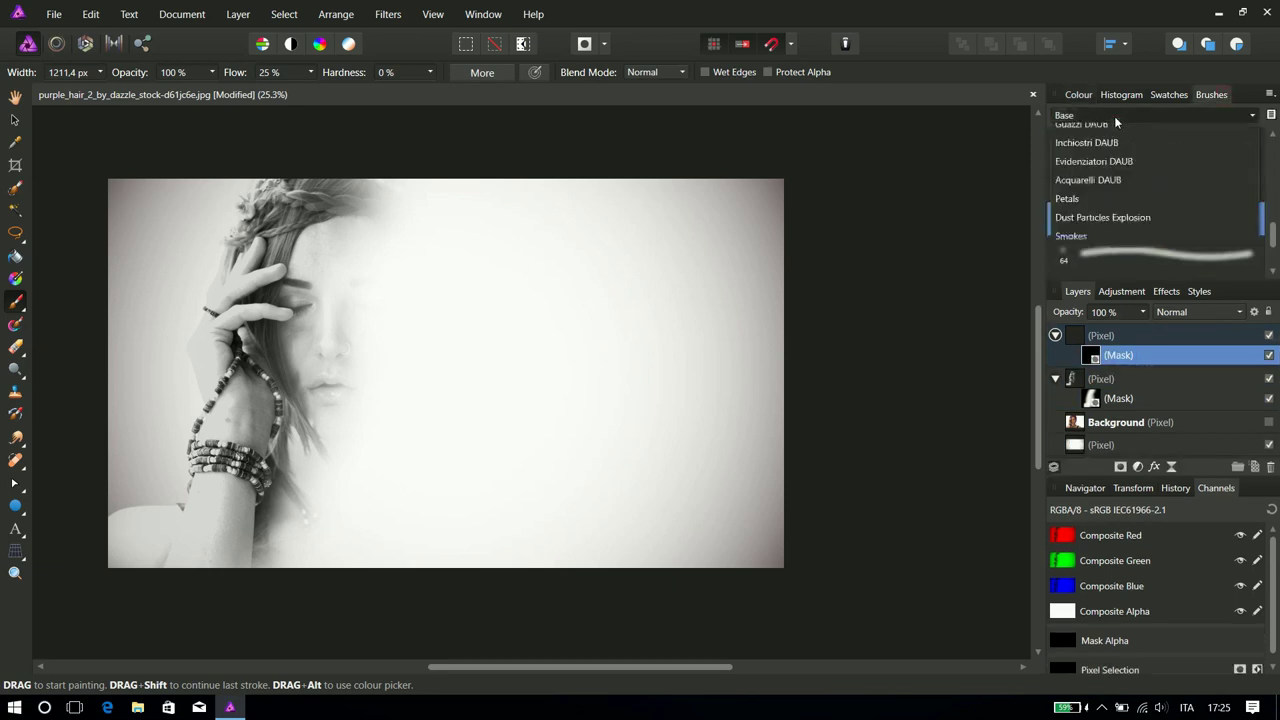
Paint smoke wisps out from the face using the enlarged Smokes brush 459 on the top mask
click(1168, 388)
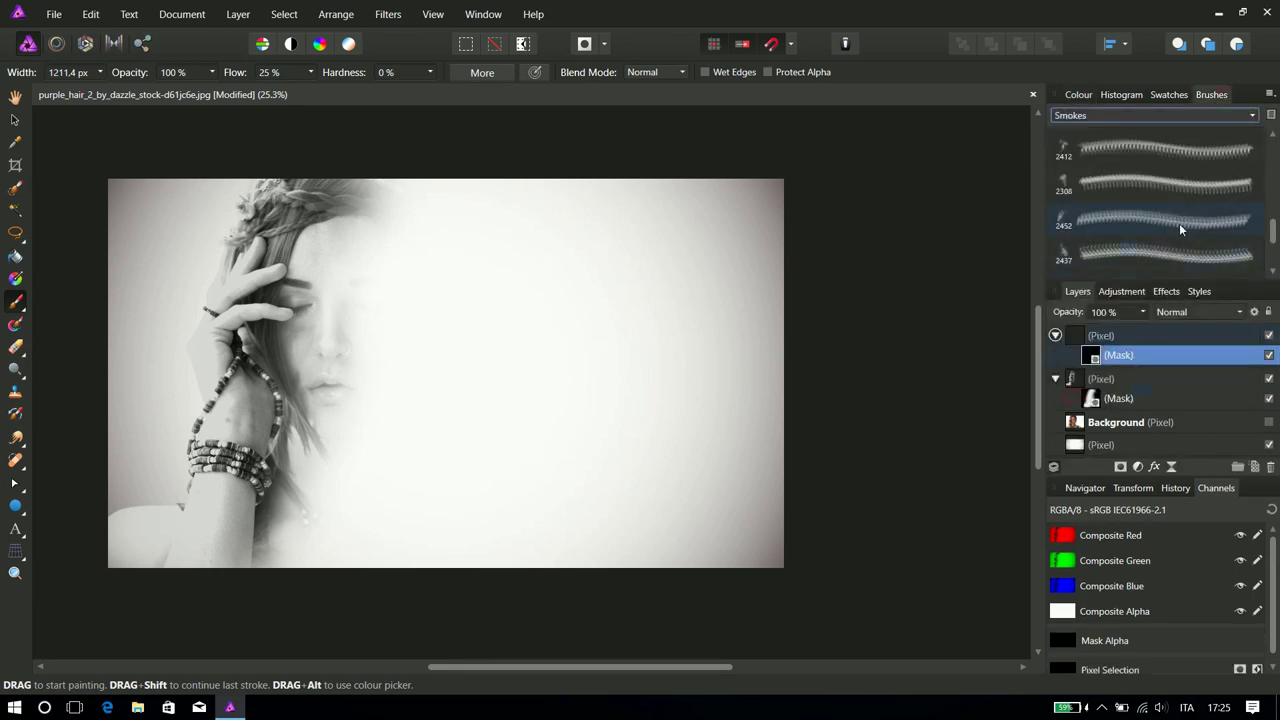
scroll(1172, 226, down, 3)
click(1085, 268)
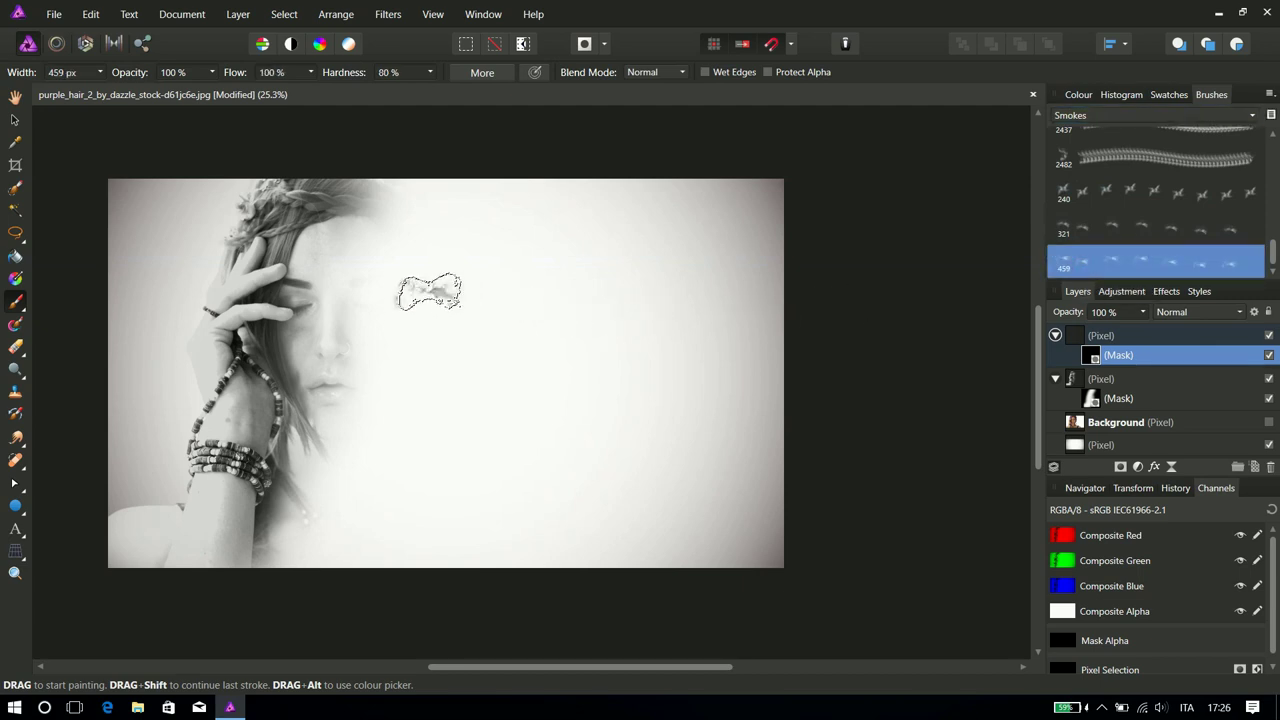
key(bracketright)
key(bracketright)
key(bracketright)
key(bracketright)
key(bracketright)
key(bracketright)
key(bracketright)
key(bracketright)
key(bracketright)
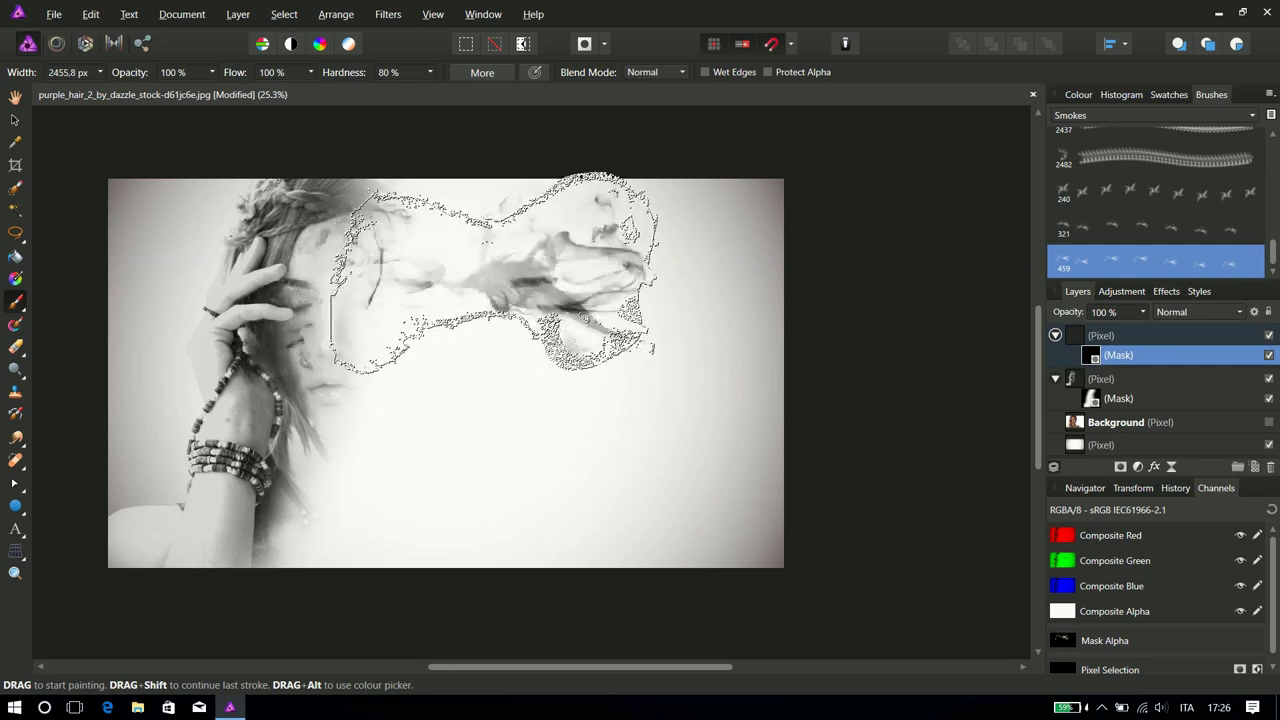
drag(539, 256, 536, 262)
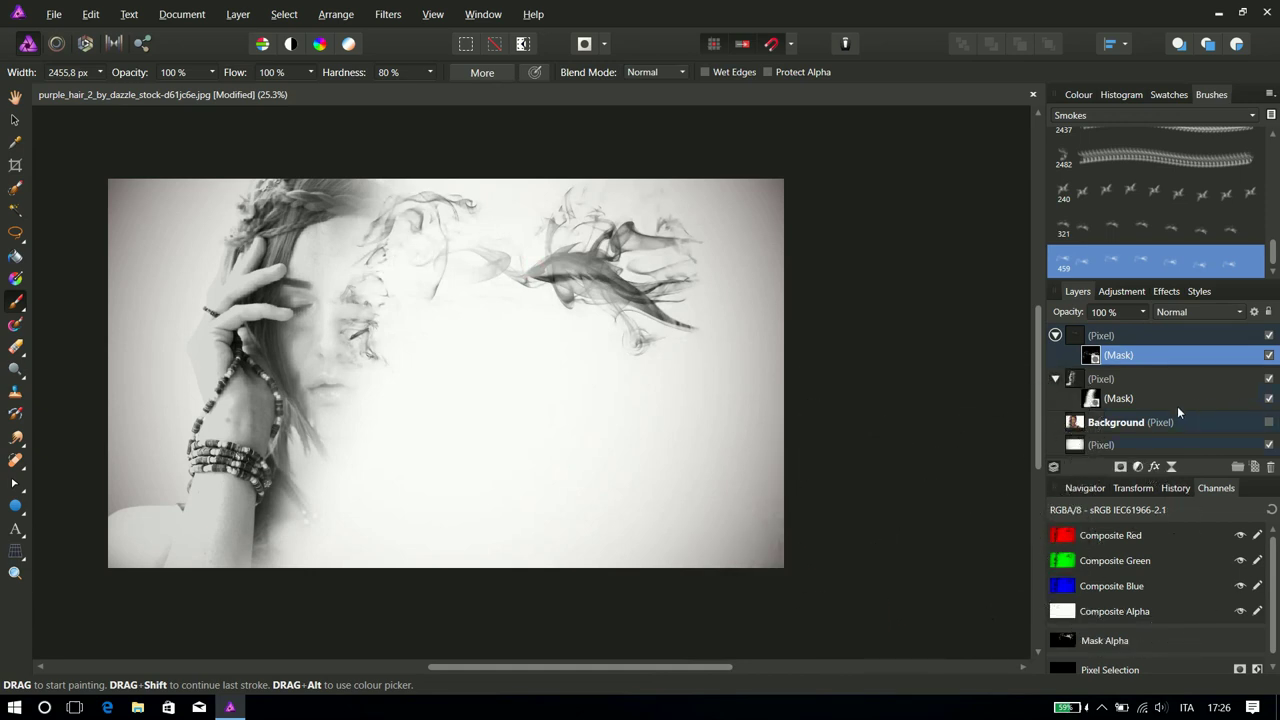
Stamp a larger smoke shape into the image's middle with Smokes brush 321
click(1068, 232)
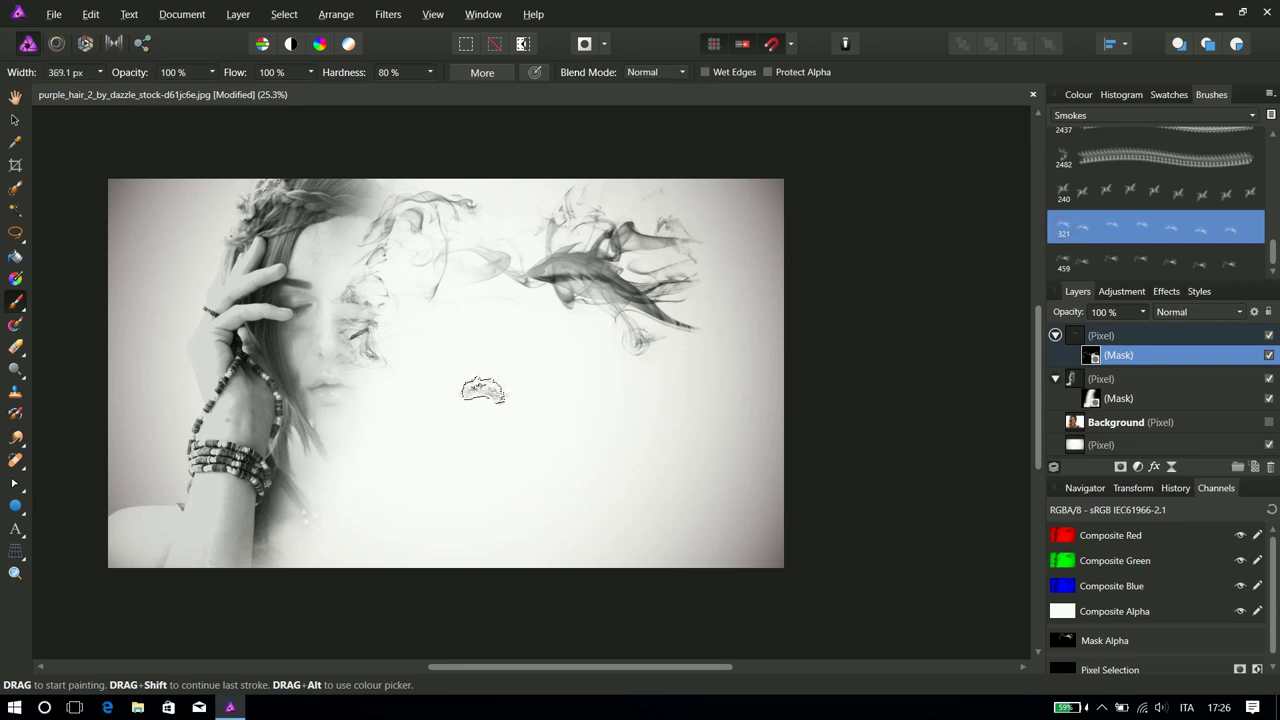
drag(483, 390, 560, 390)
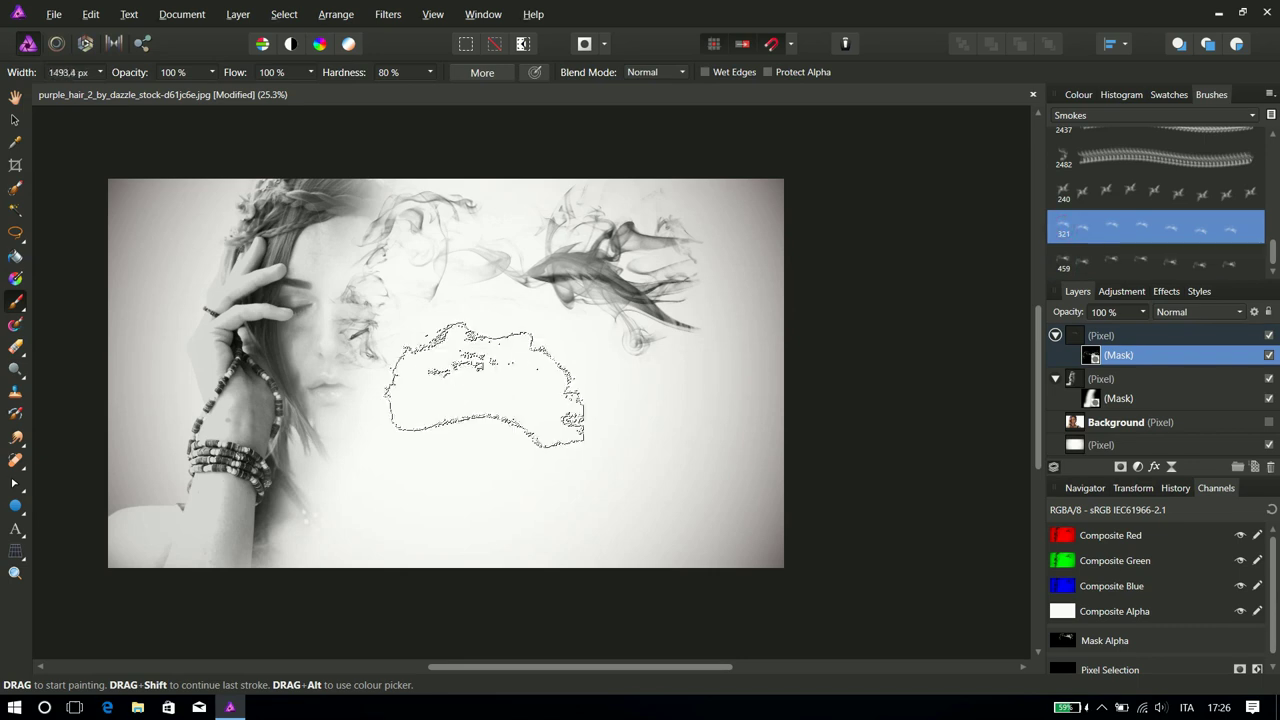
drag(560, 390, 685, 390)
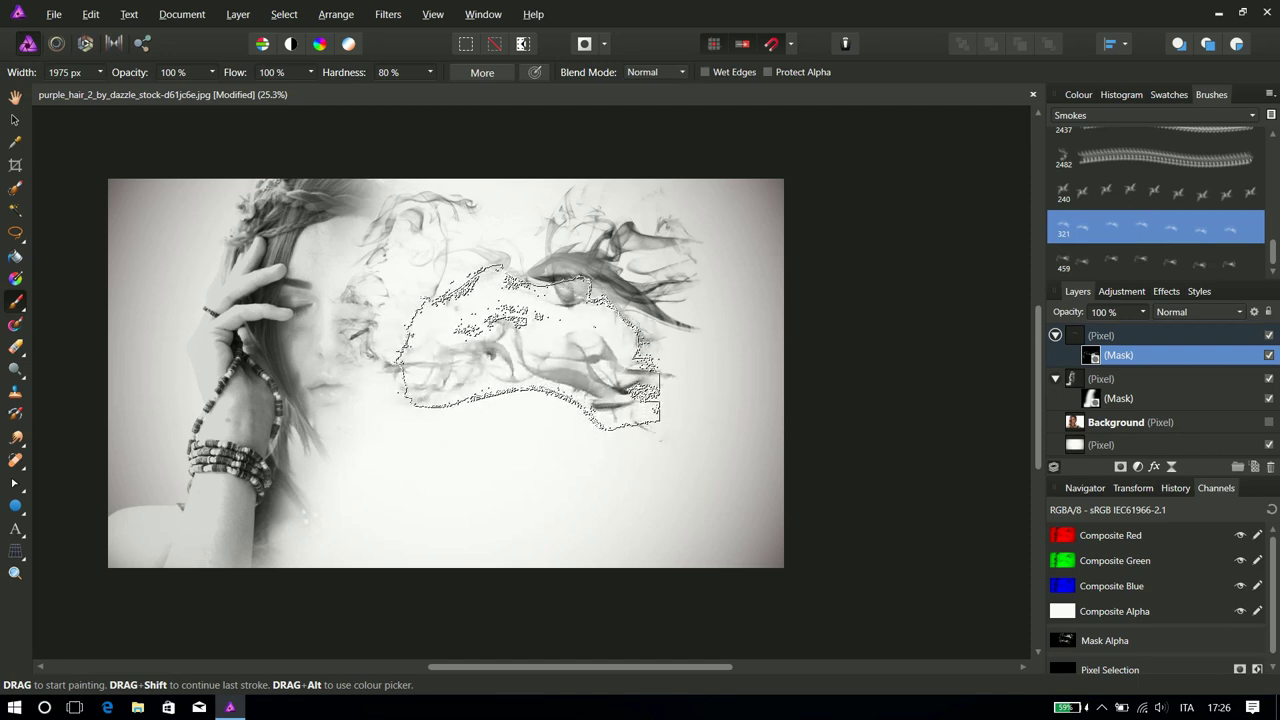
click(524, 338)
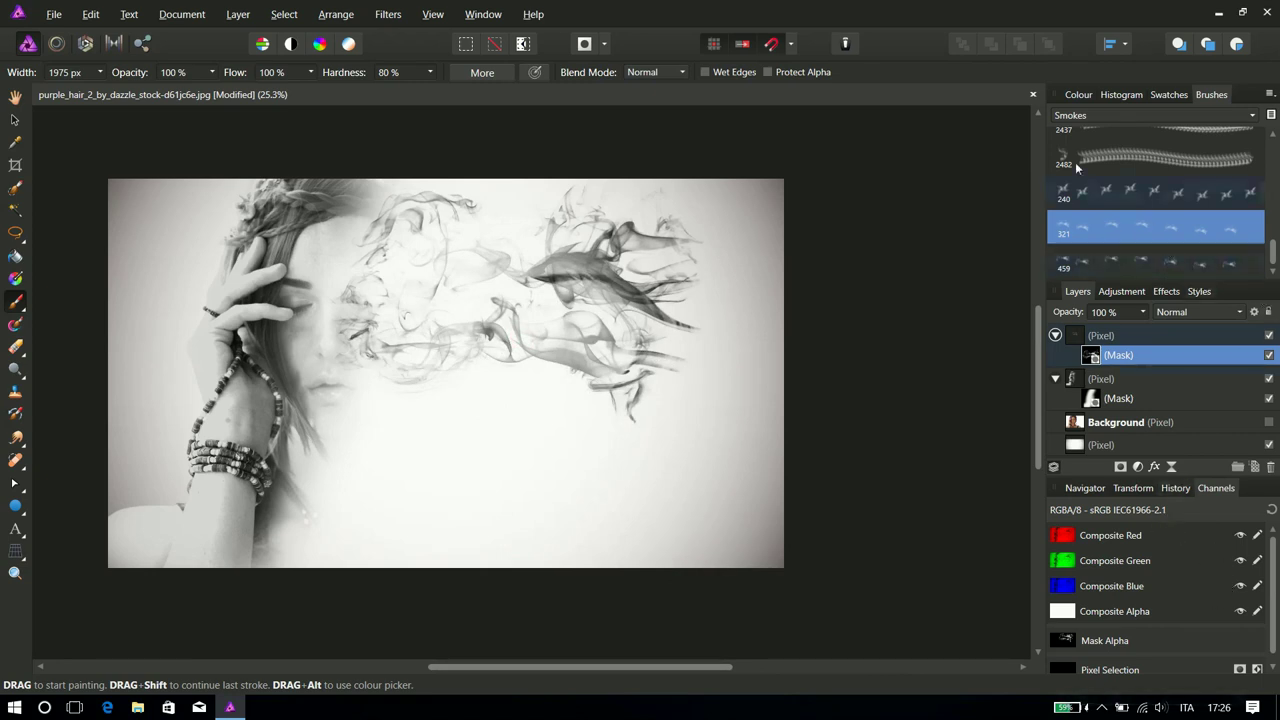
click(1060, 188)
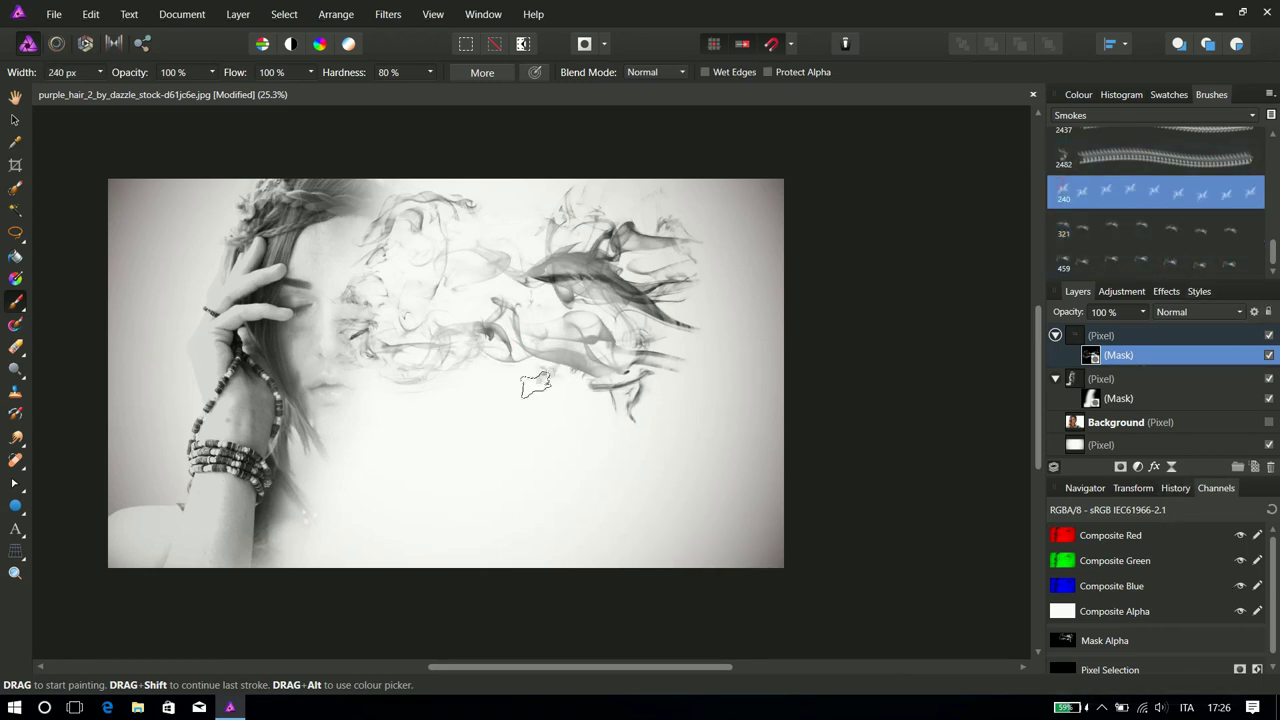
Enlarge Smokes brush 240 to about 1700 px and stamp smoke below the face and lower right
drag(481, 446, 590, 446)
click(487, 446)
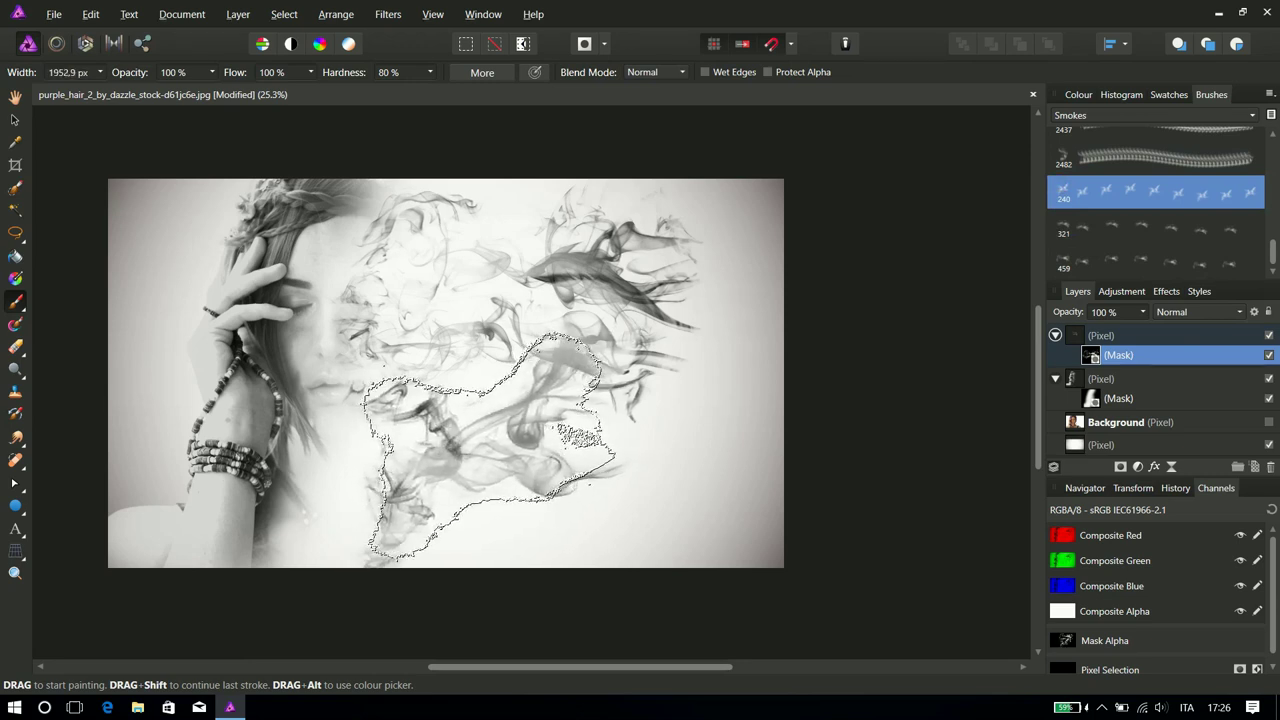
click(484, 446)
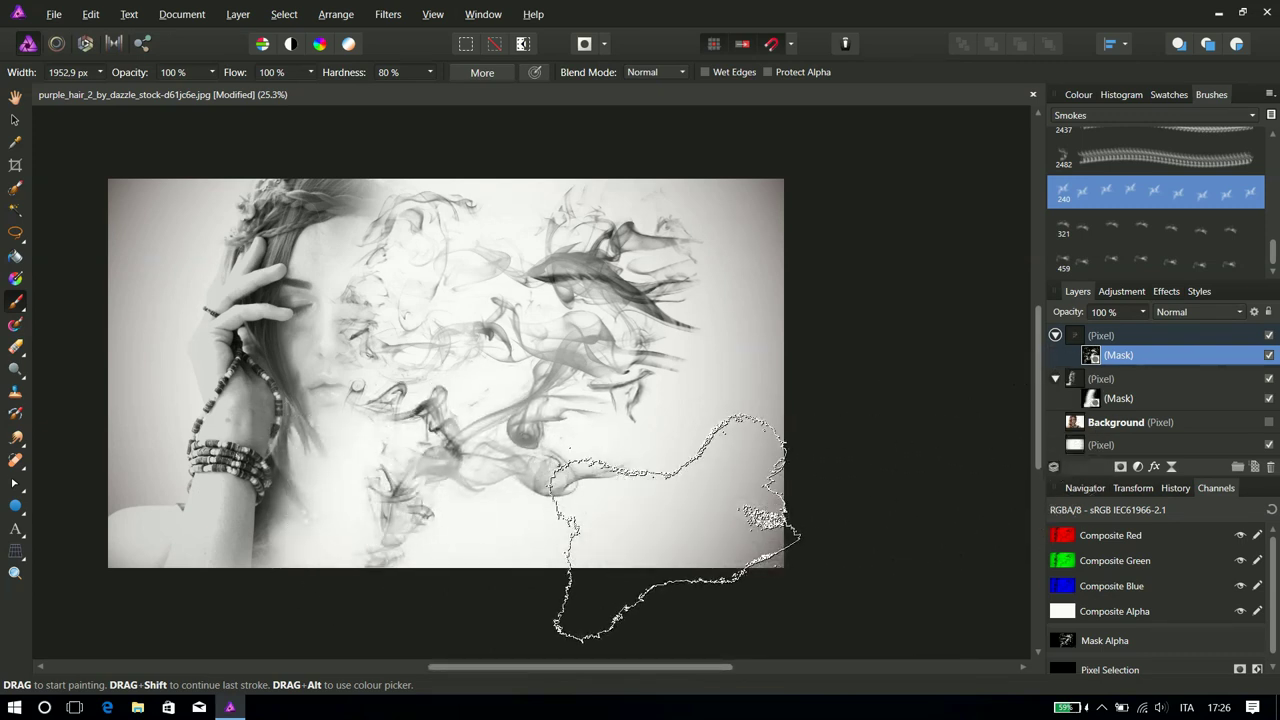
click(671, 519)
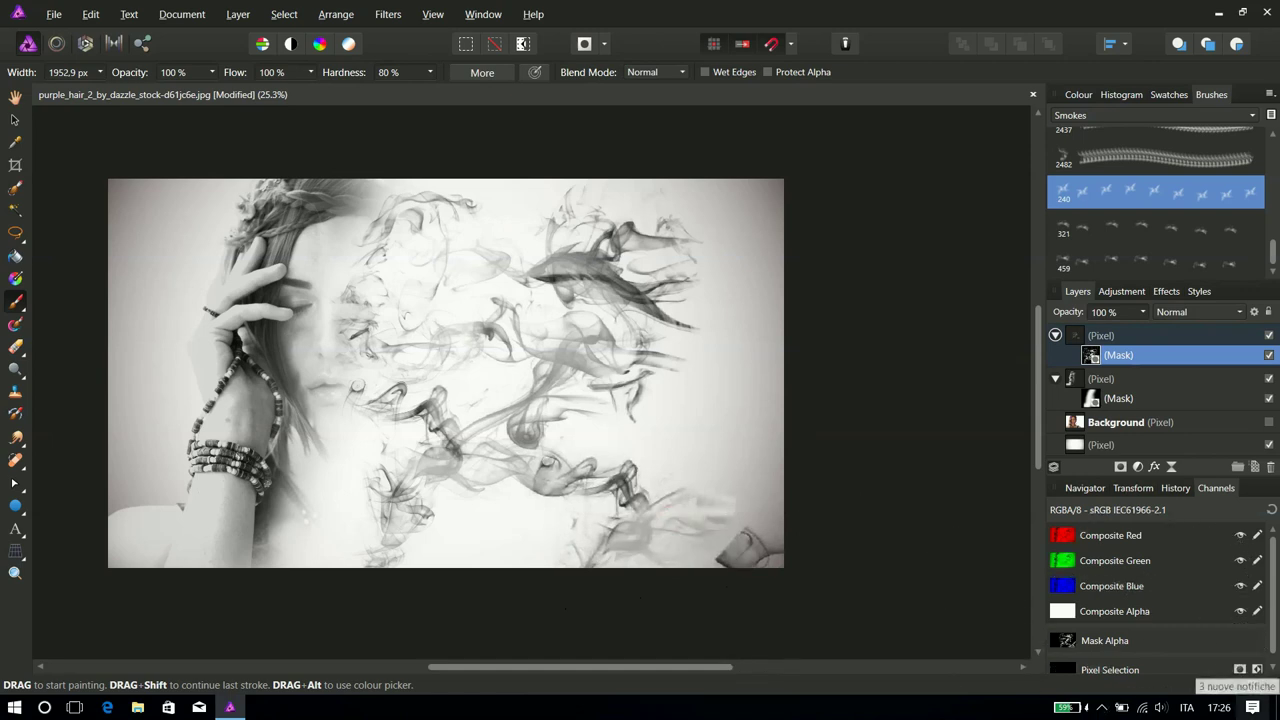
Shrink Smokes brush 2482 to about 1100 px and stamp smoke on the upper right
click(1063, 160)
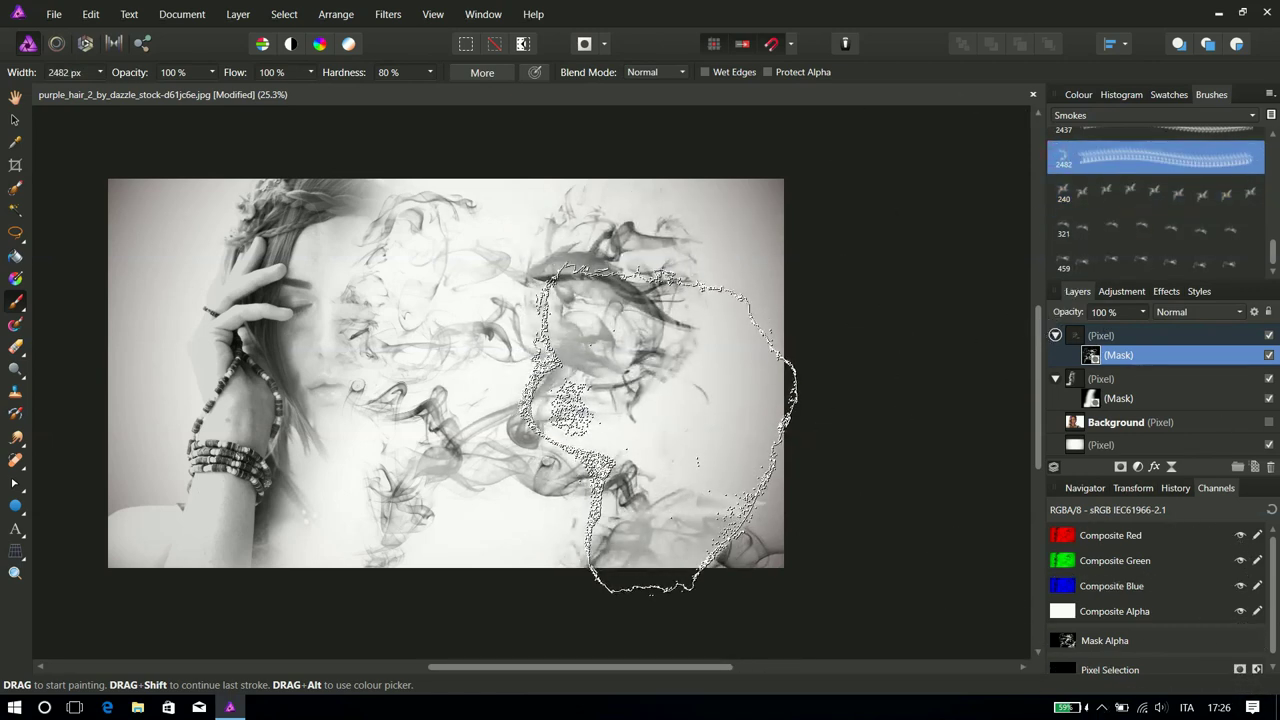
drag(660, 430, 610, 430)
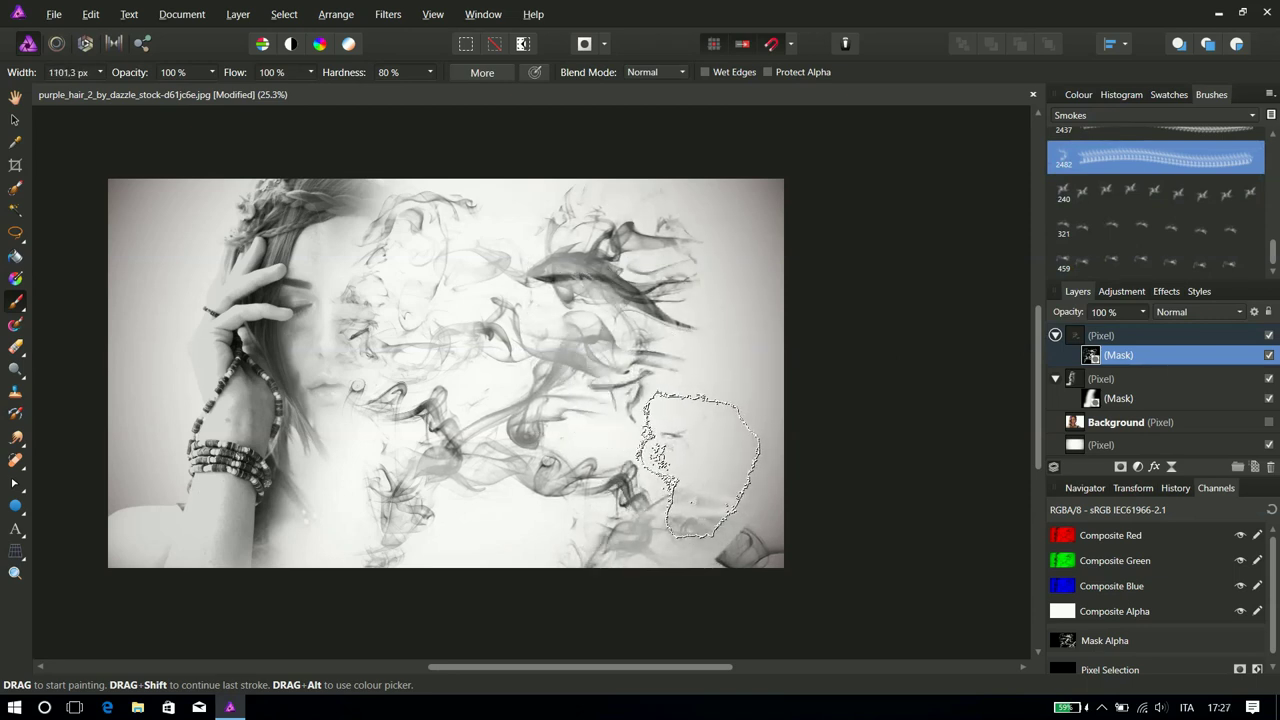
click(735, 240)
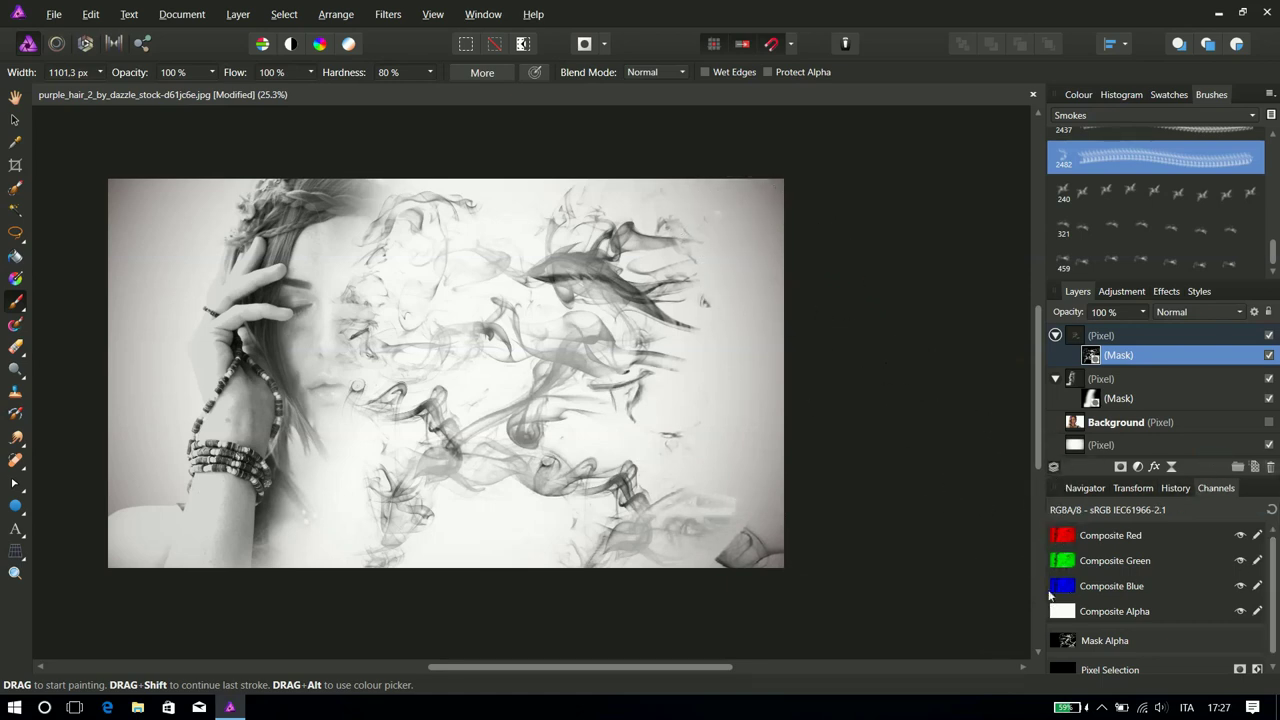
scroll(330, 450, up, 1)
scroll(332, 446, up, 1)
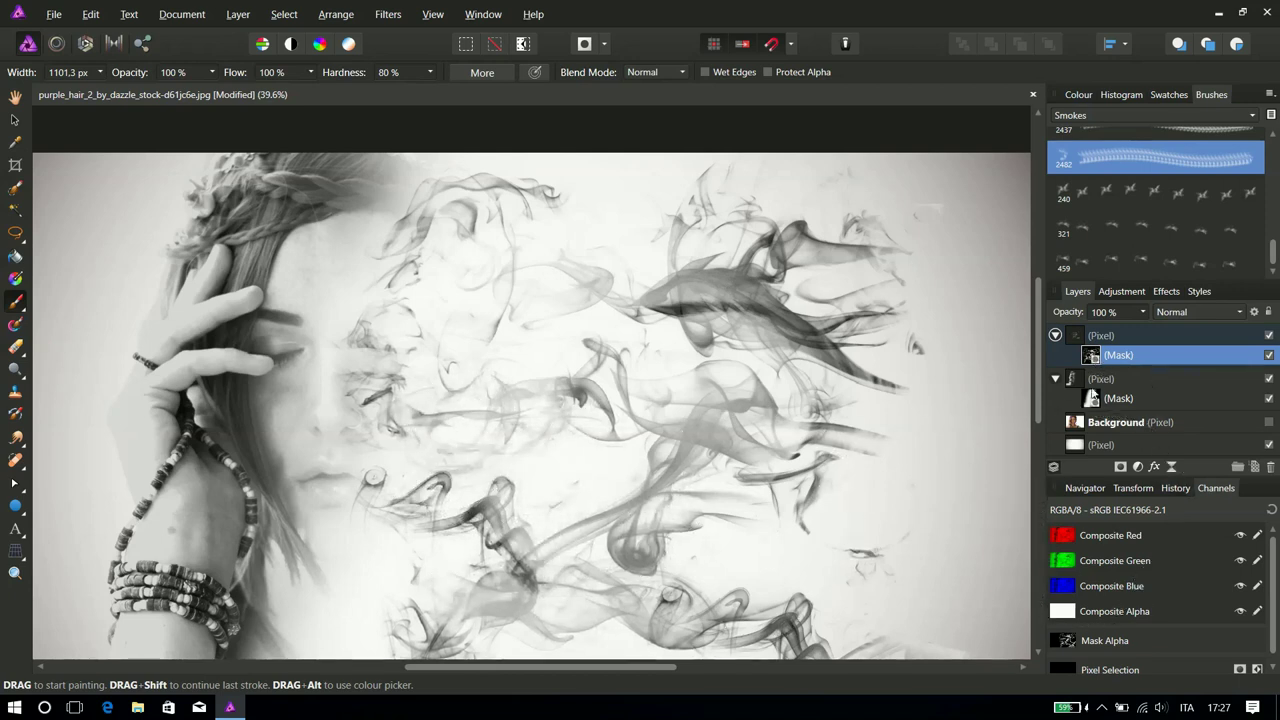
Paint more smoke across the middle toward the right edge on the smoke layer's mask
click(1118, 398)
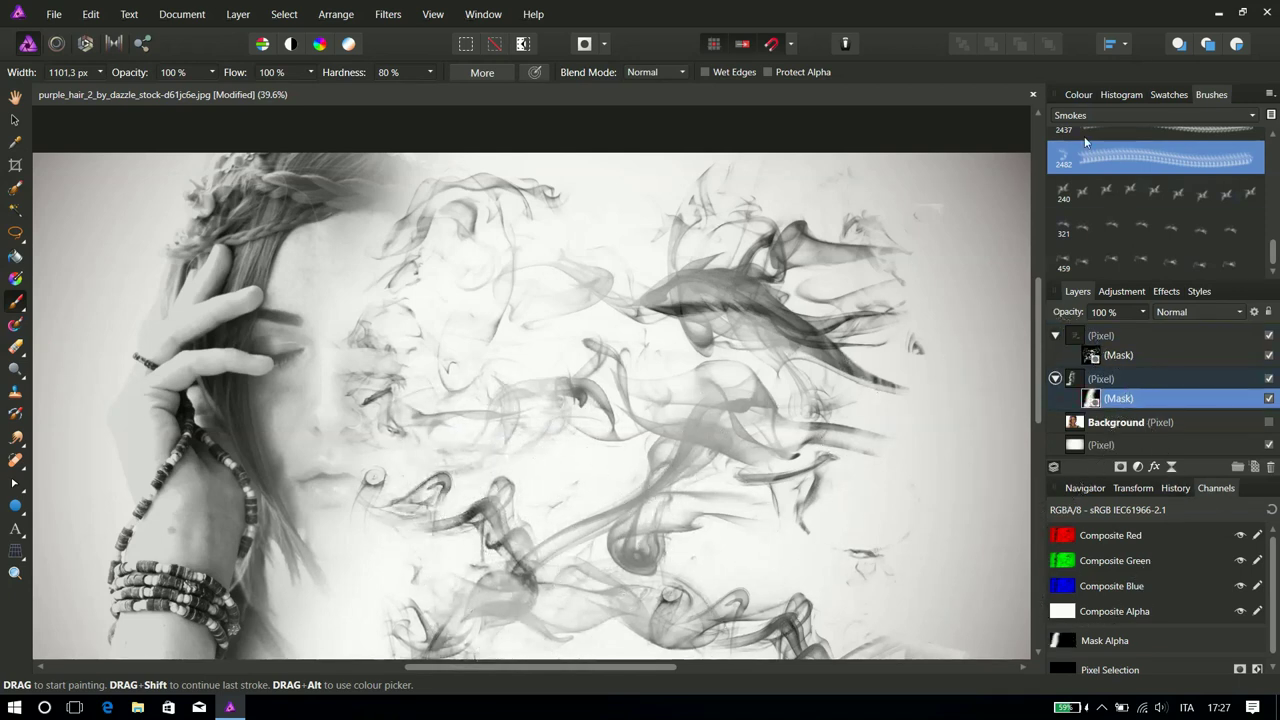
scroll(1230, 164, up, 5)
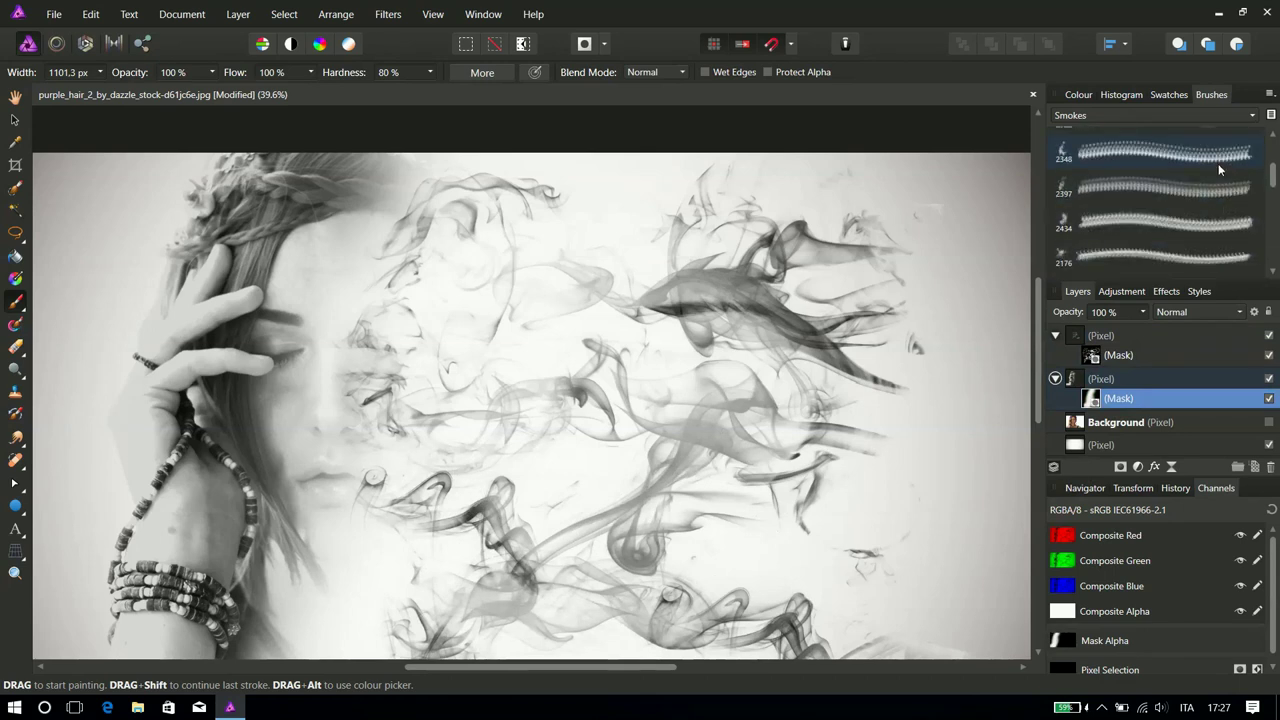
ctrl+click(1092, 357)
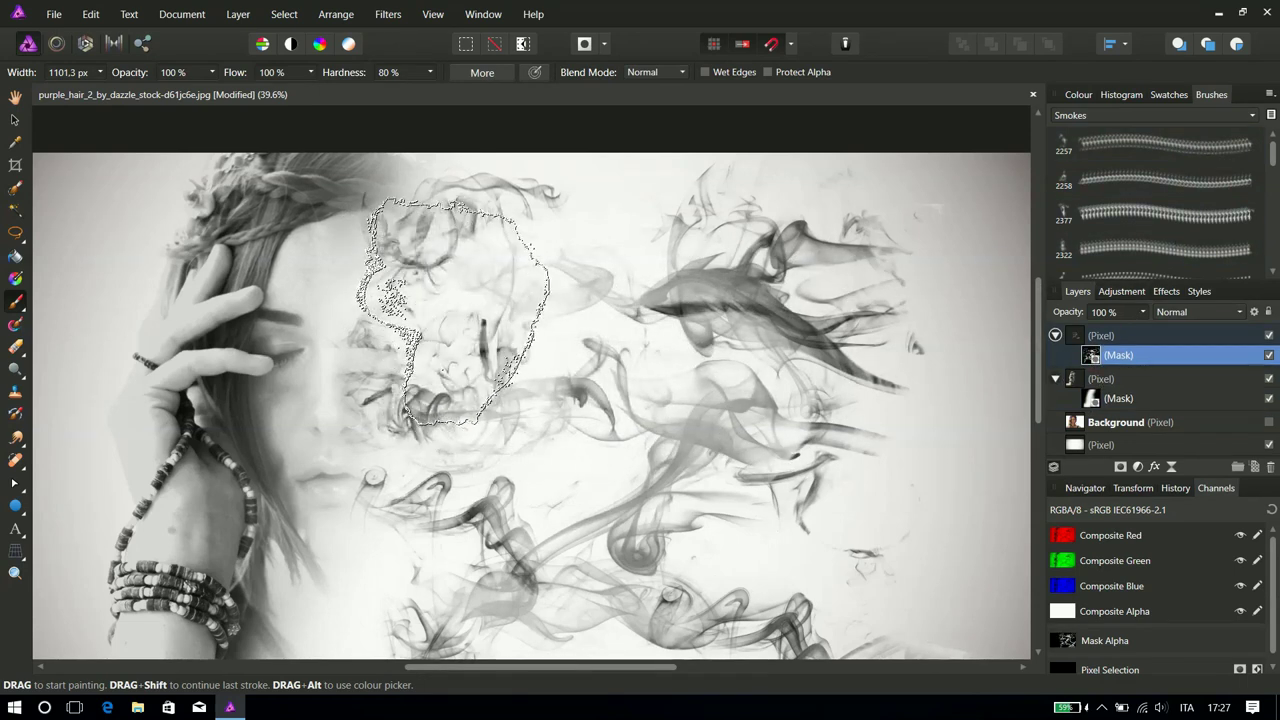
drag(455, 310, 612, 530)
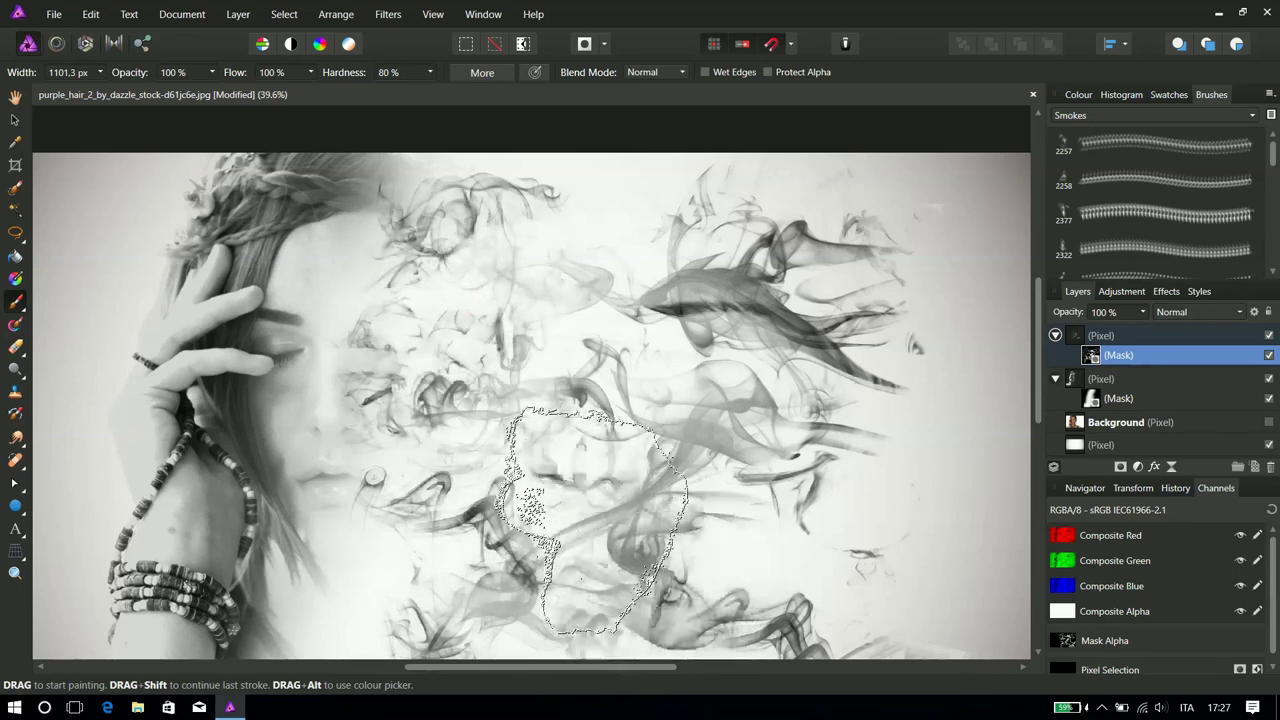
drag(612, 530, 977, 465)
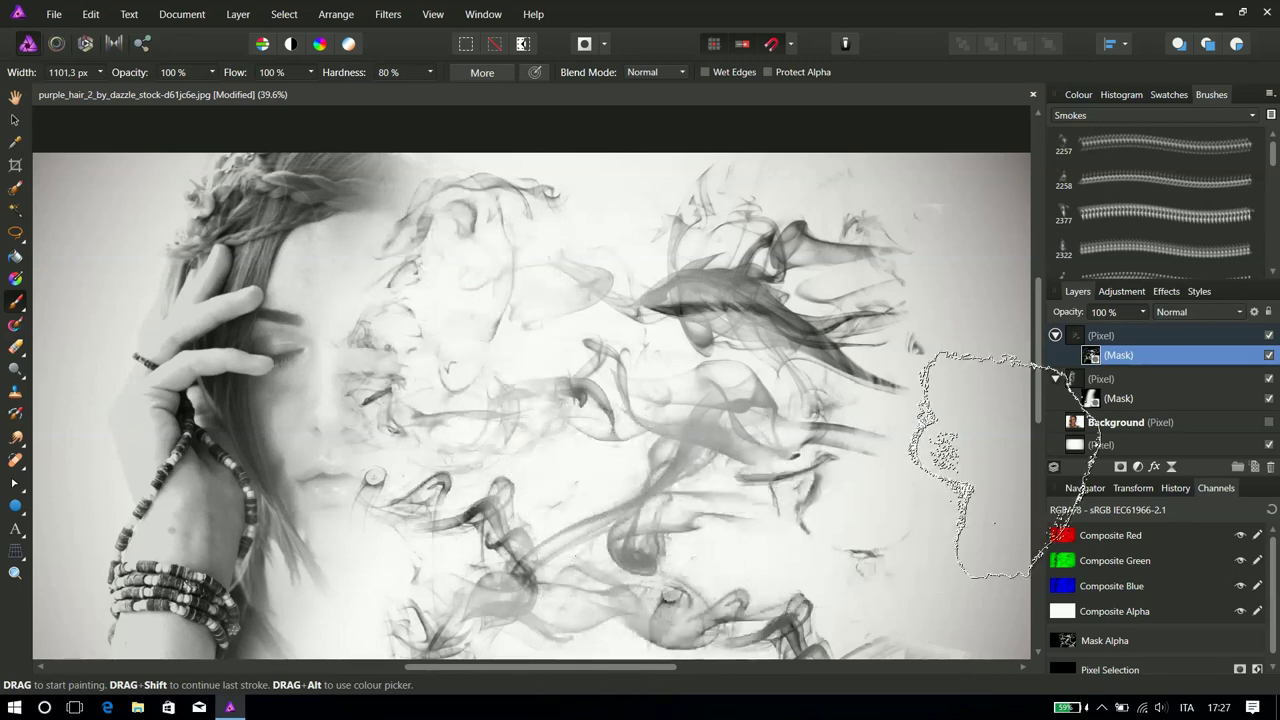
click(1094, 400)
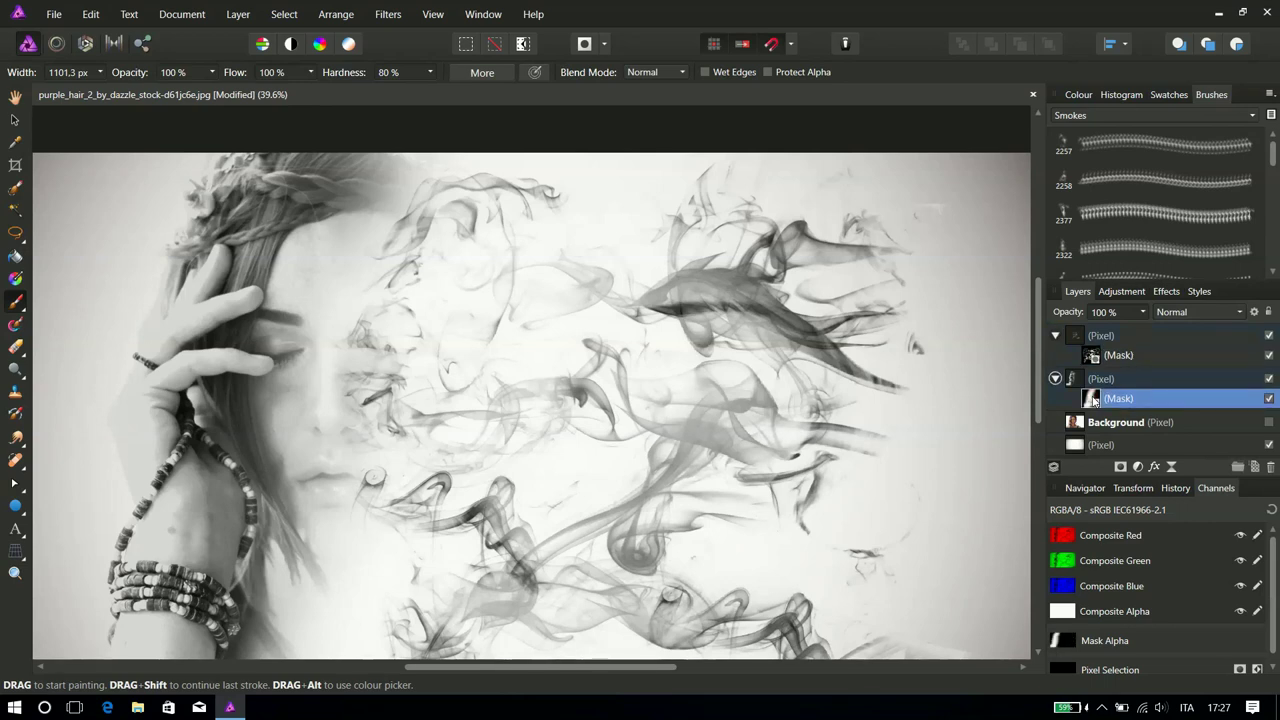
double_click(1272, 399)
Dissolve the eye and face into smoke with Smokes brushes 2258 and 2257
click(1062, 185)
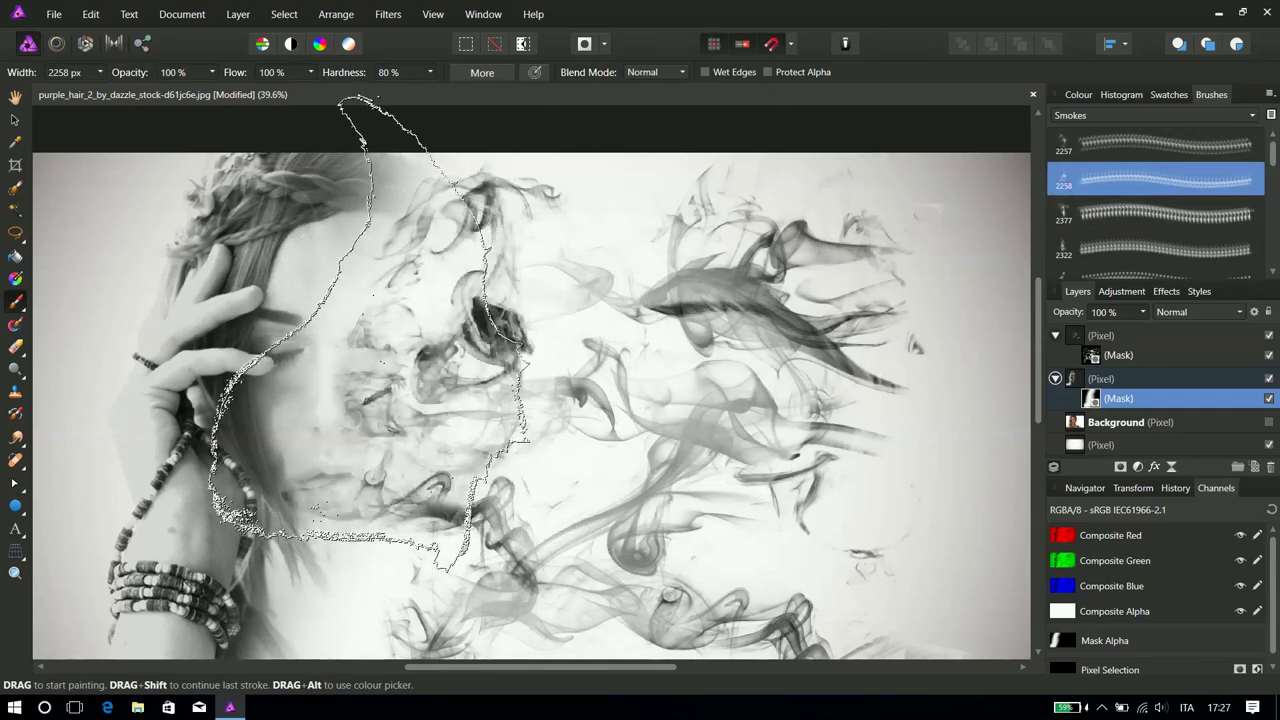
click(330, 335)
drag(330, 336, 375, 330)
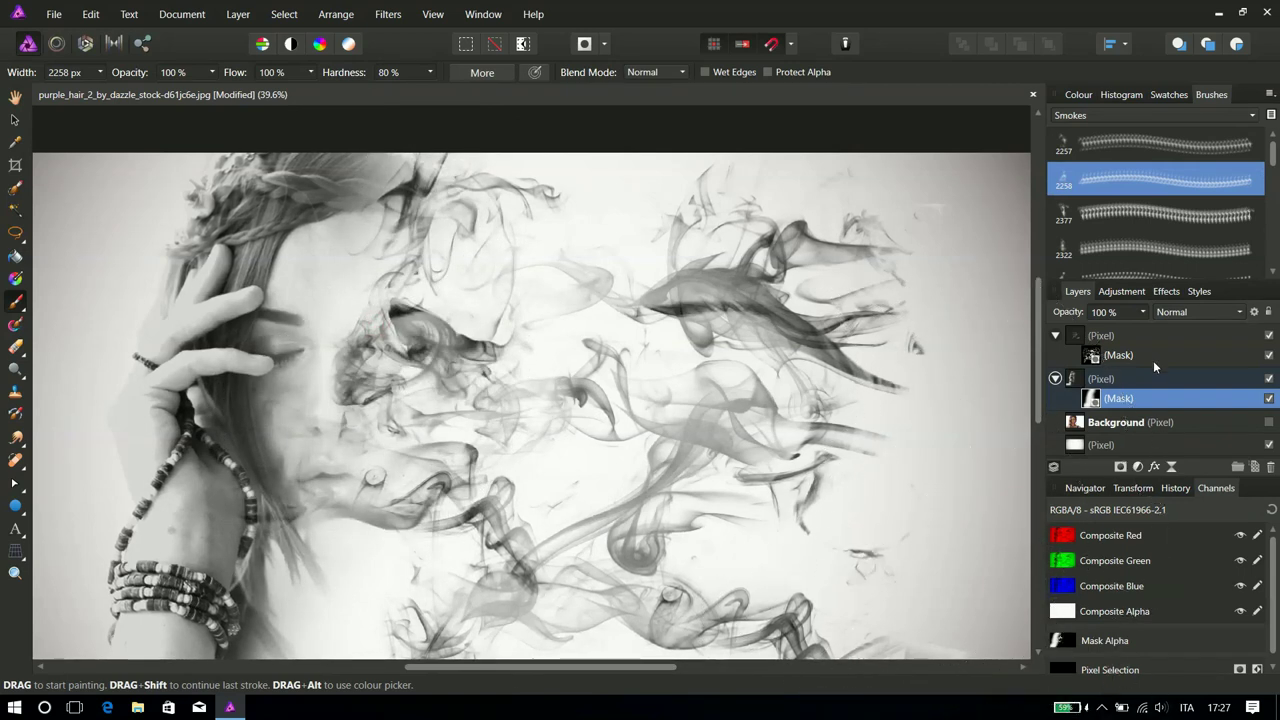
click(1150, 145)
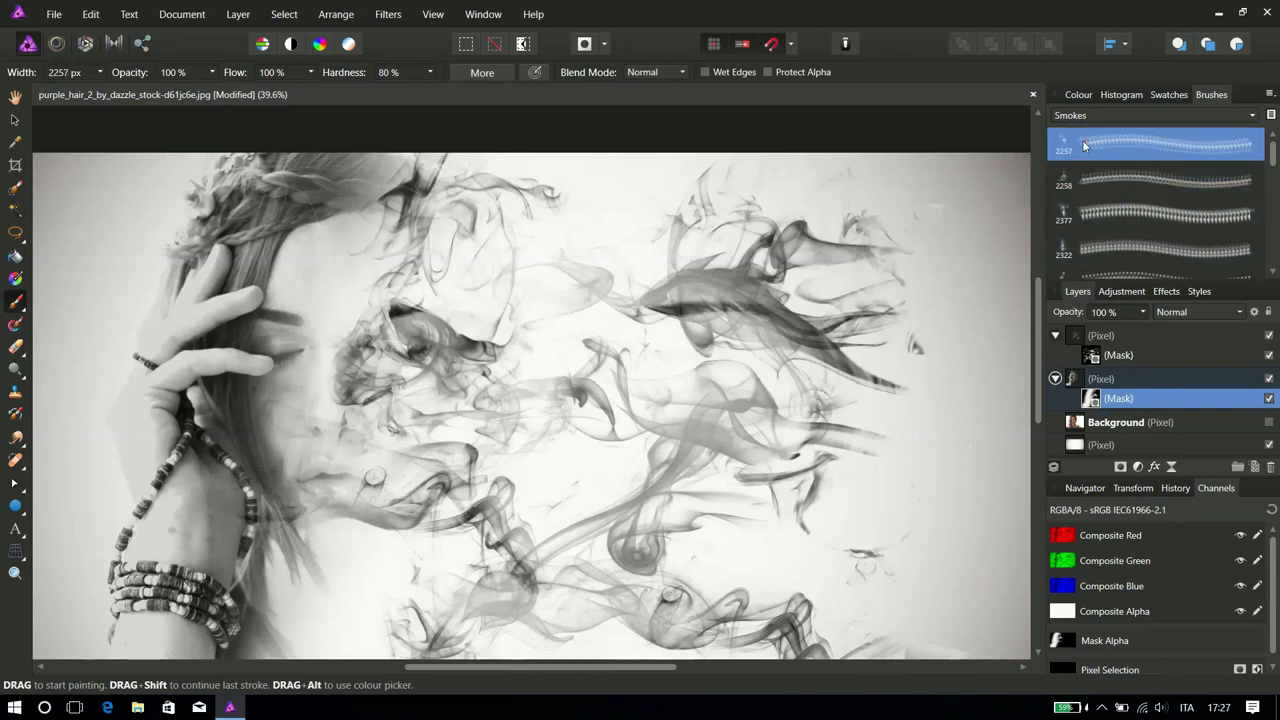
mouse_move(380, 462)
mouse_down()
mouse_move(345, 500)
mouse_move(318, 590)
mouse_up()
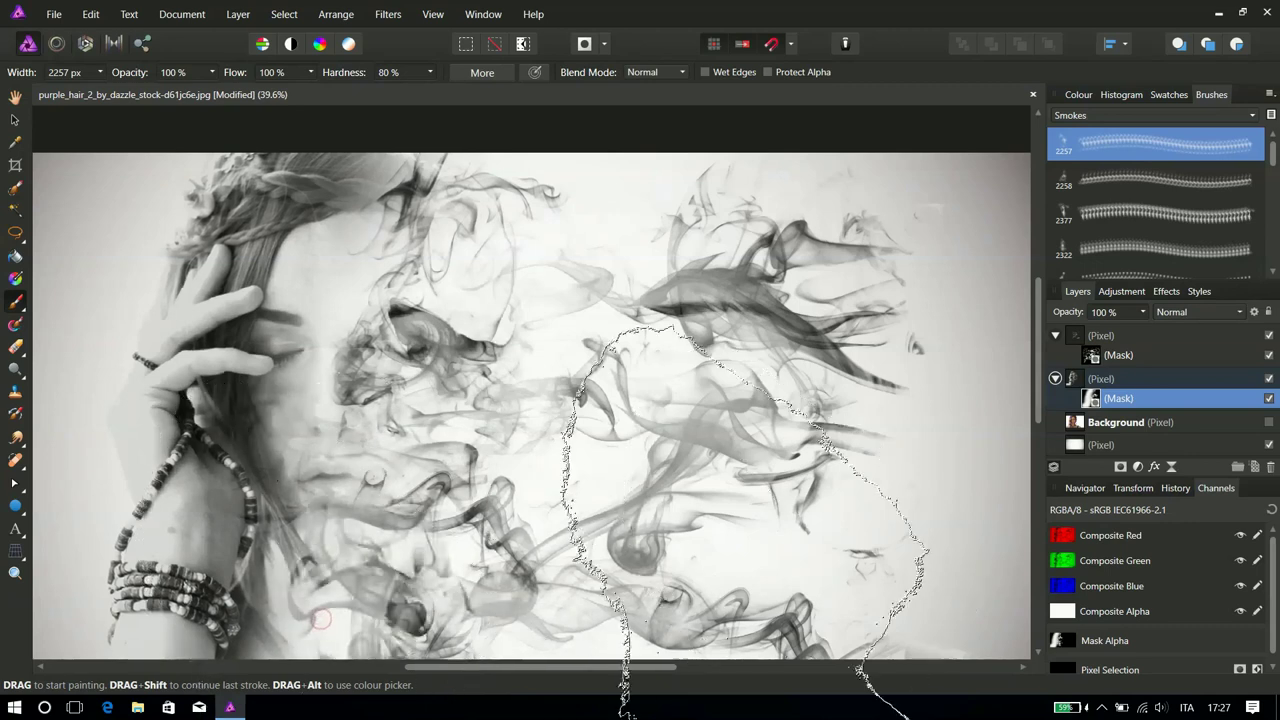
Stamp a large 2257 px smoke shape onto the mask, then select the upper smoke layer's mask
scroll(735, 545, down, 3)
scroll(735, 545, up, 1)
scroll(735, 540, up, 1)
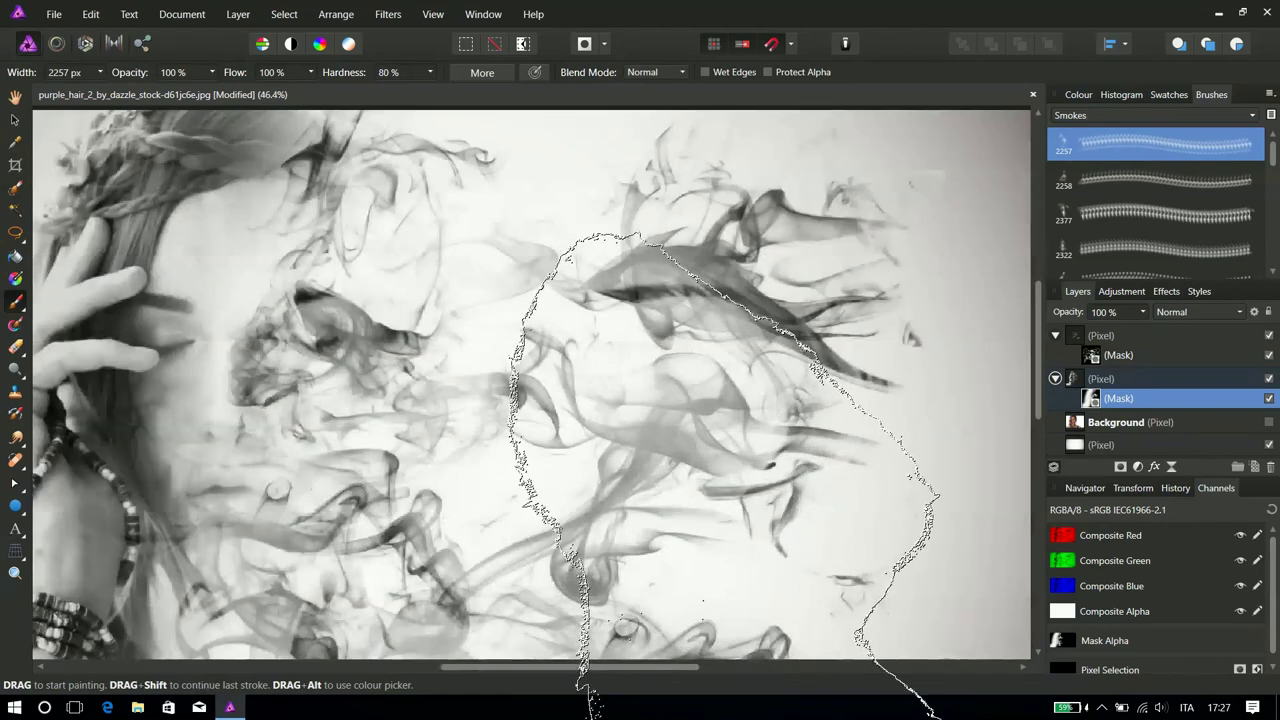
scroll(725, 470, up, 1)
scroll(720, 455, up, 1)
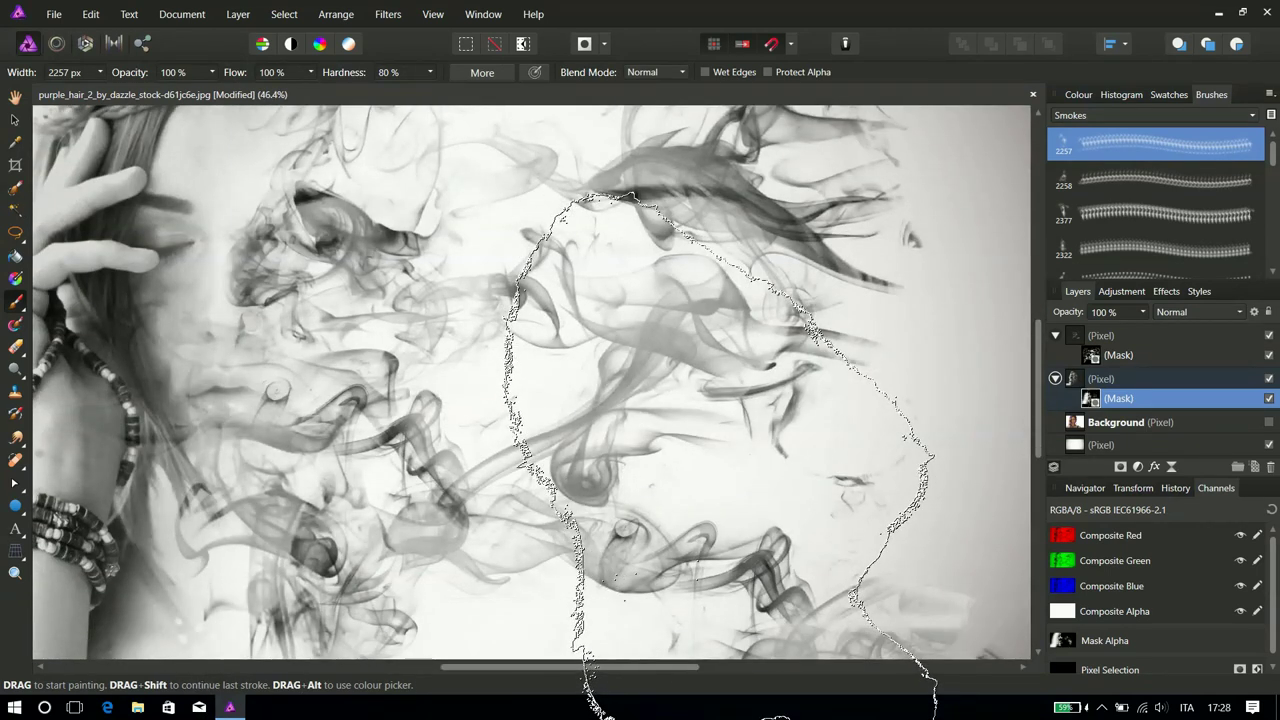
click(720, 455)
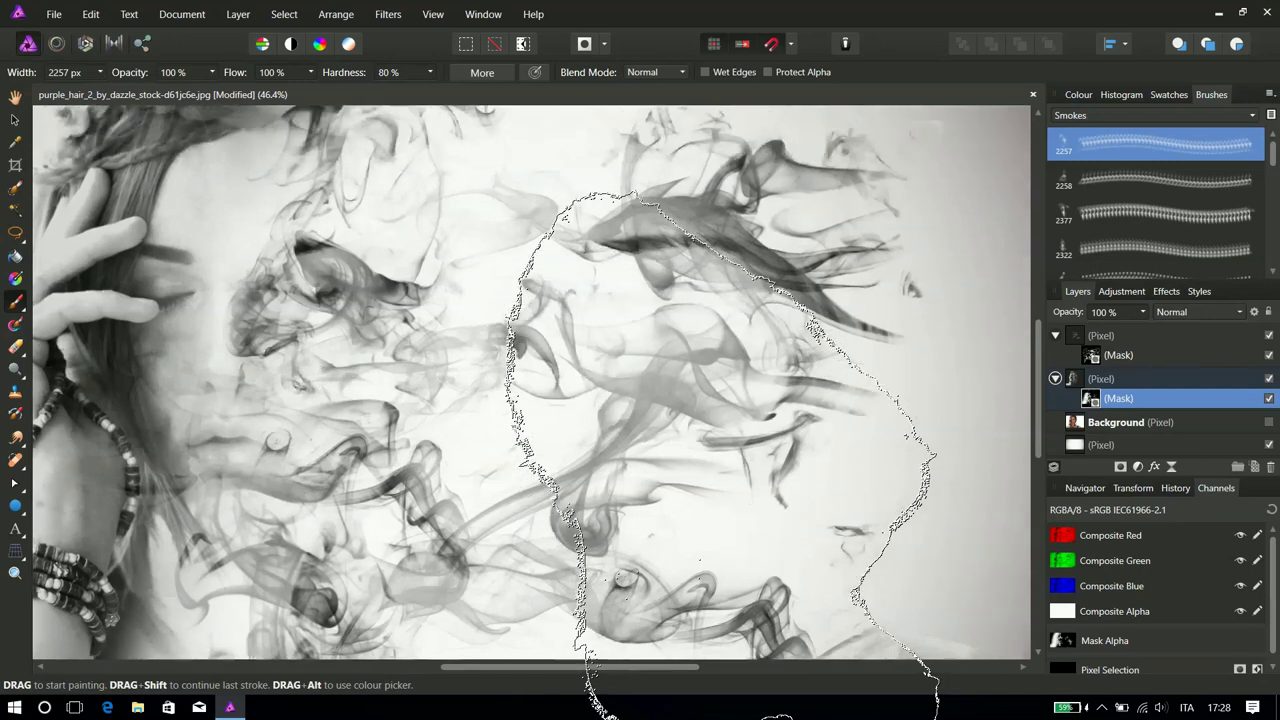
click(1093, 357)
click(1213, 116)
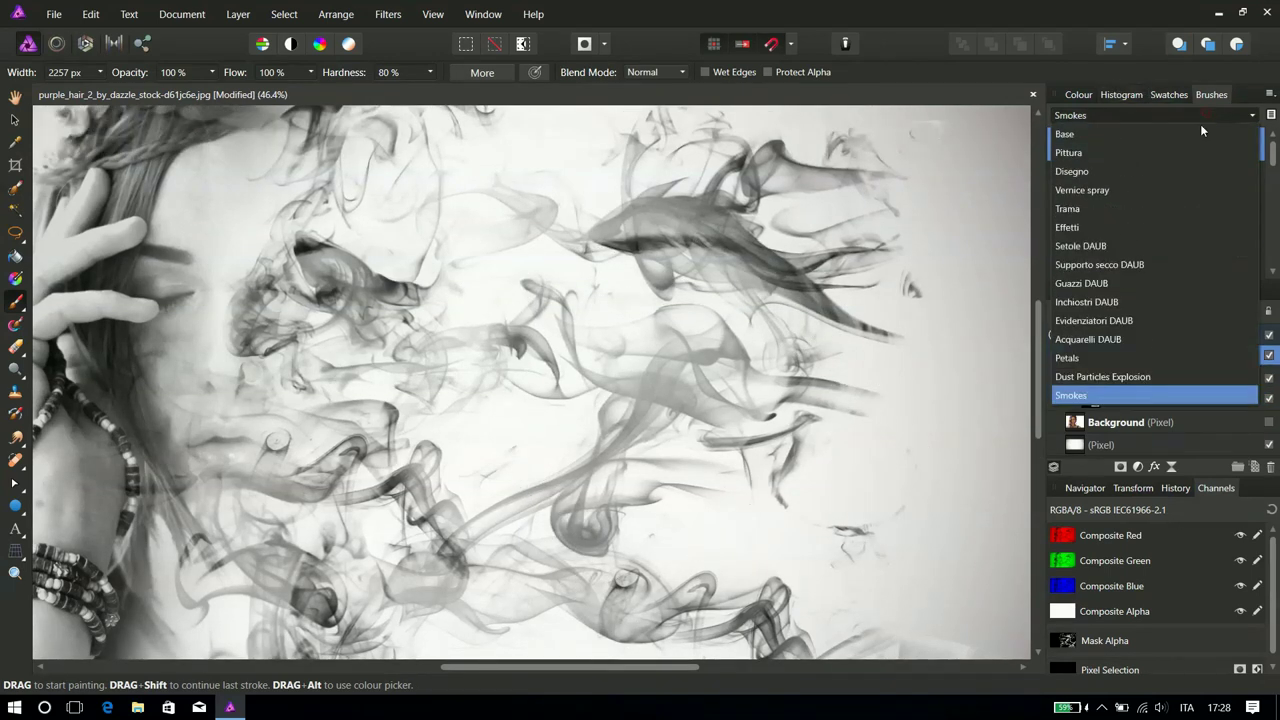
Pick the 512 px soft round Base brush and make black the painting colour
click(1148, 135)
scroll(1151, 256, down, 1)
scroll(1134, 259, down, 1)
scroll(1120, 248, down, 2)
scroll(1122, 248, down, 1)
click(1123, 256)
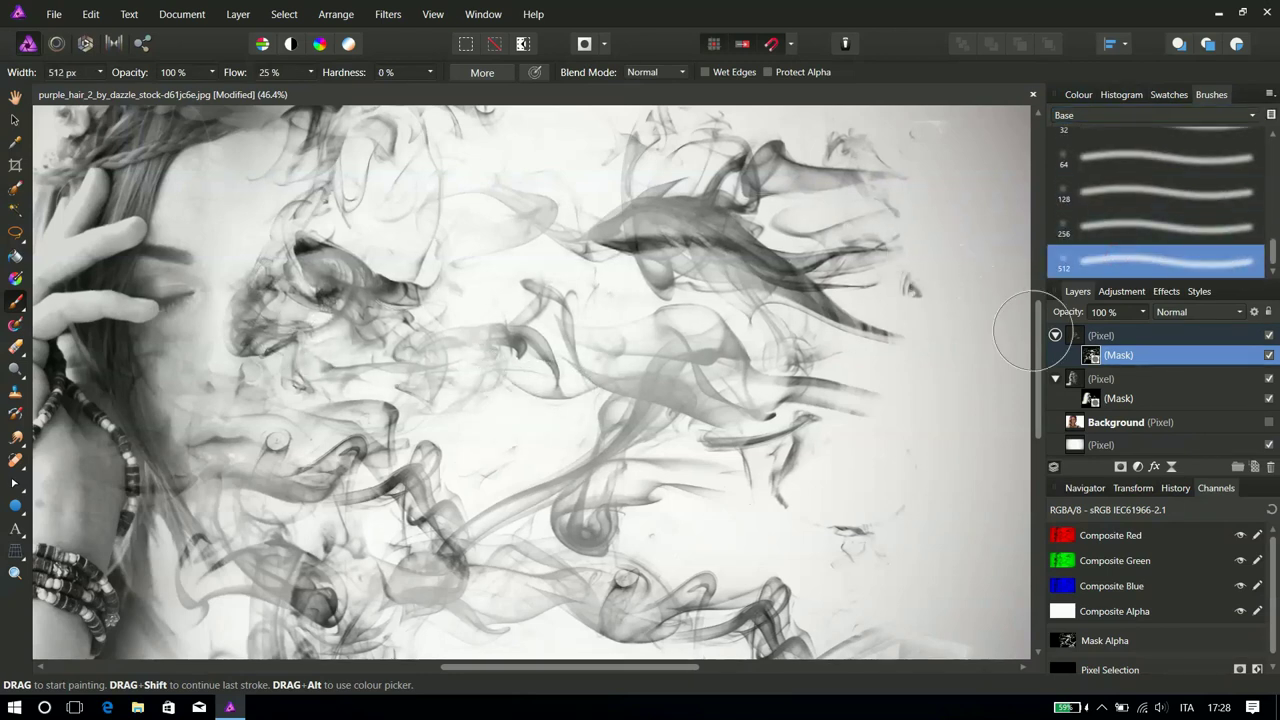
click(1080, 94)
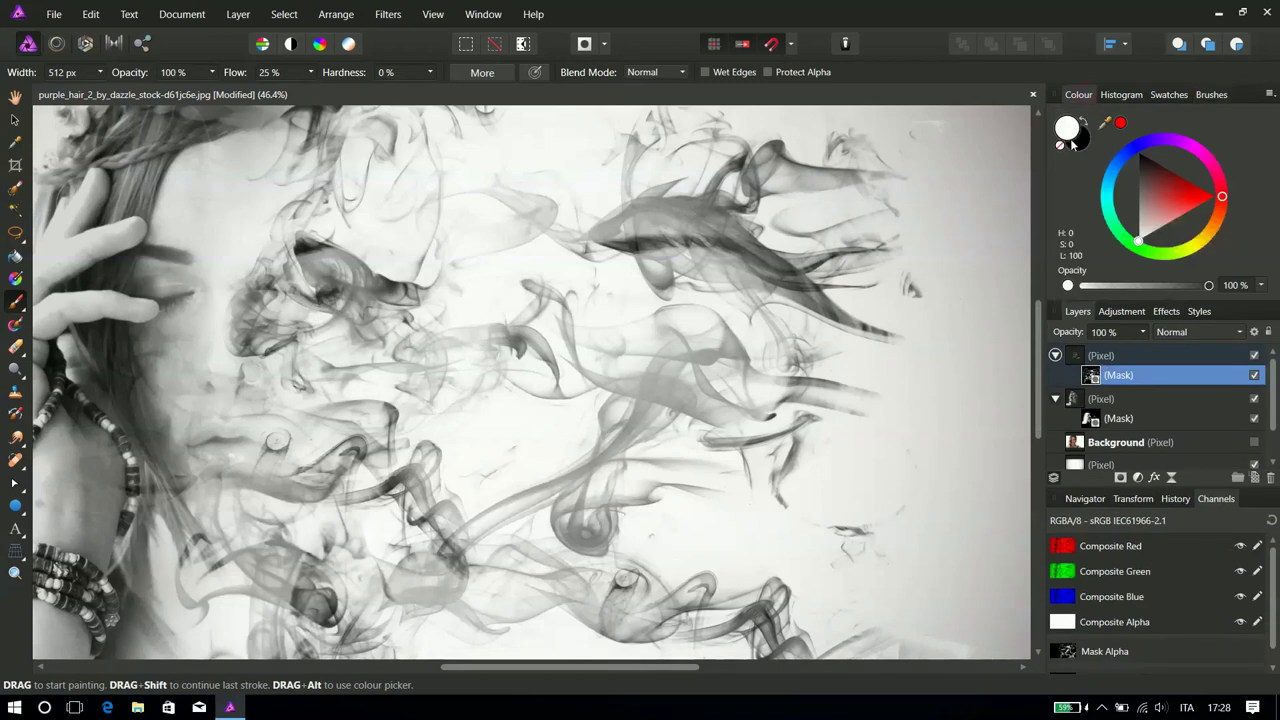
click(1082, 121)
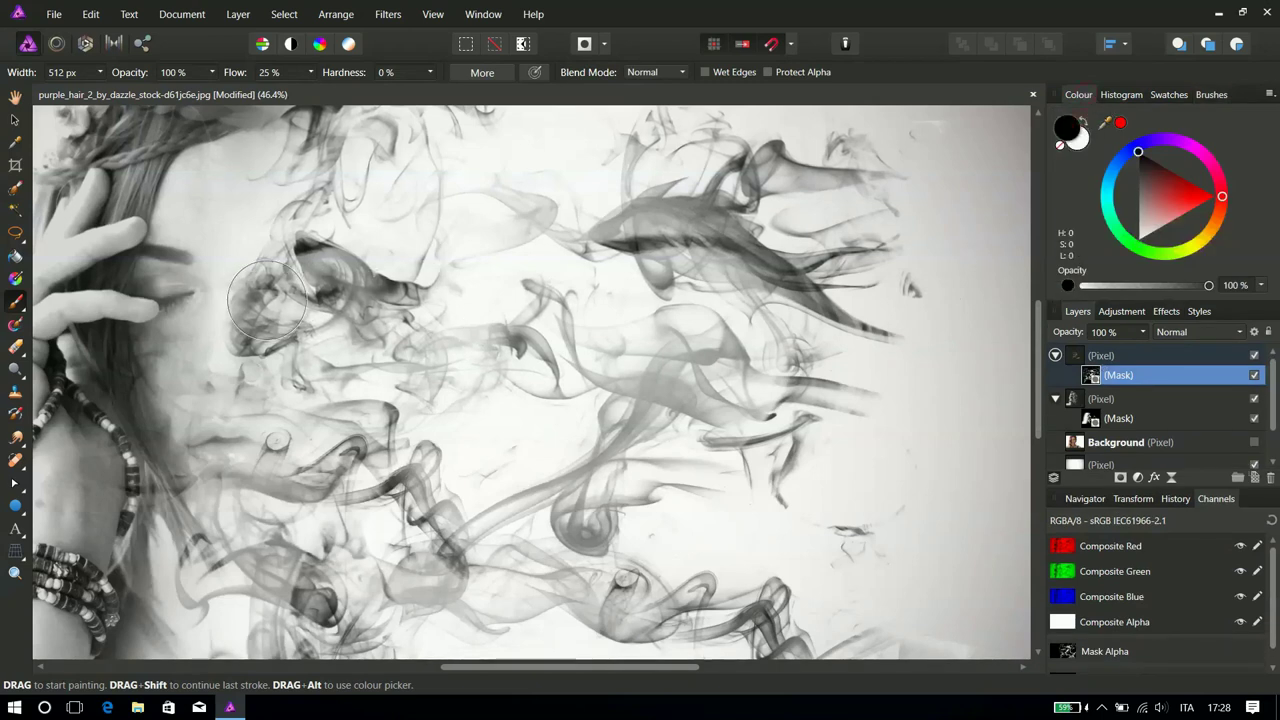
Fade the smoke over the forehead, eye, cheek and chin on the top mask
mouse_move(287, 182)
mouse_down()
mouse_move(255, 290)
mouse_move(262, 350)
mouse_move(253, 339)
mouse_move(287, 253)
mouse_up()
drag(264, 341, 260, 438)
mouse_move(250, 482)
mouse_down()
mouse_move(230, 600)
mouse_move(250, 525)
mouse_up()
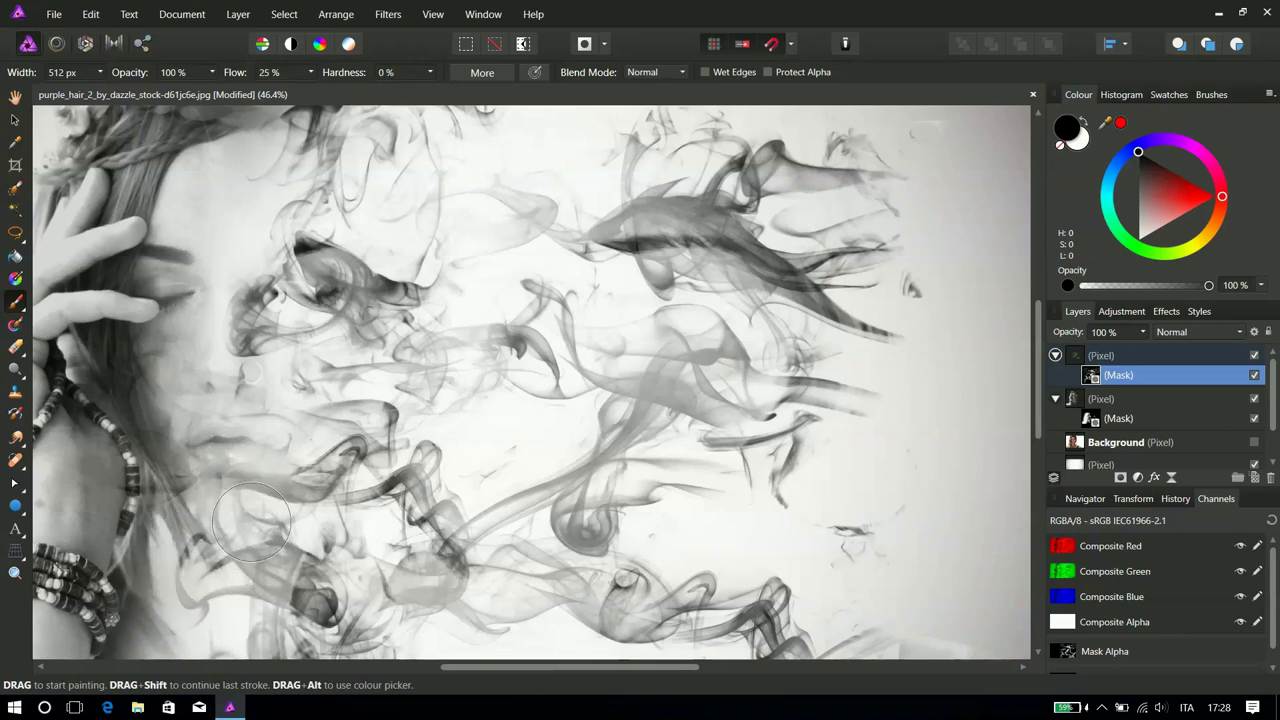
click(1087, 419)
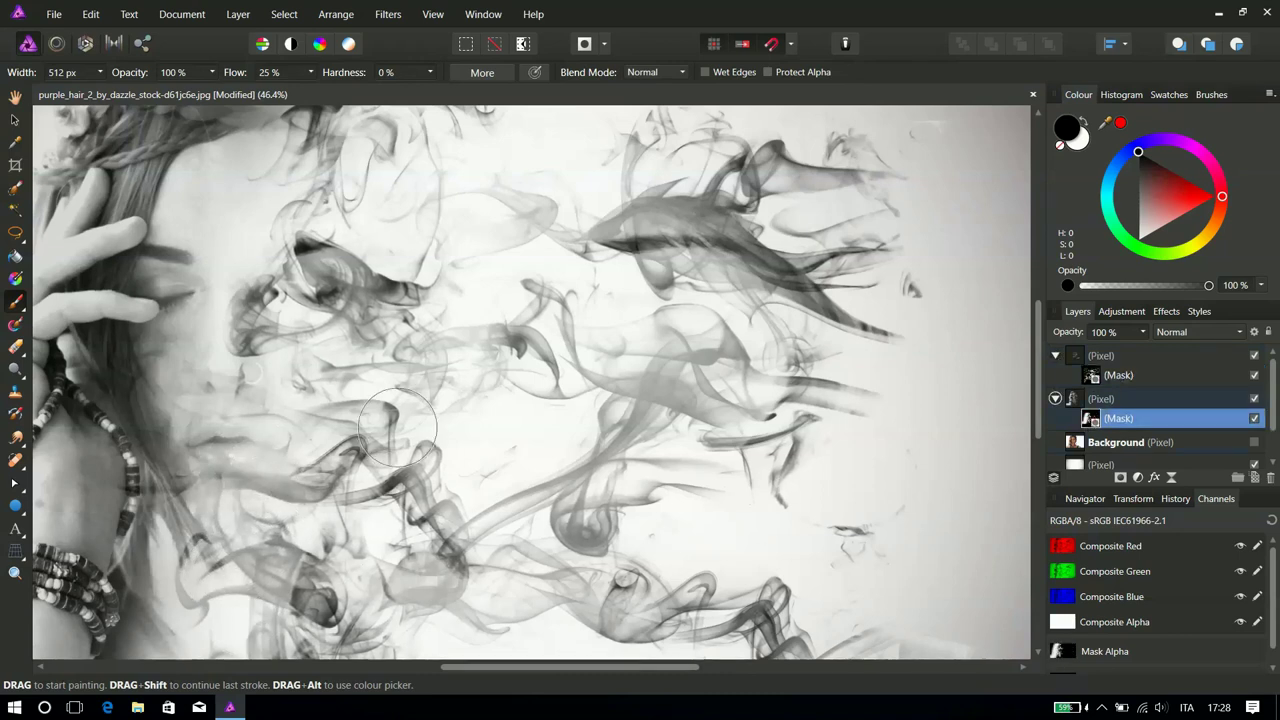
Fade smoke over the eye, forehead, head top, face, mouth and chin with black strokes
mouse_move(257, 298)
mouse_down()
mouse_move(245, 340)
mouse_move(330, 148)
mouse_move(291, 154)
mouse_up()
scroll(291, 154, up, 2)
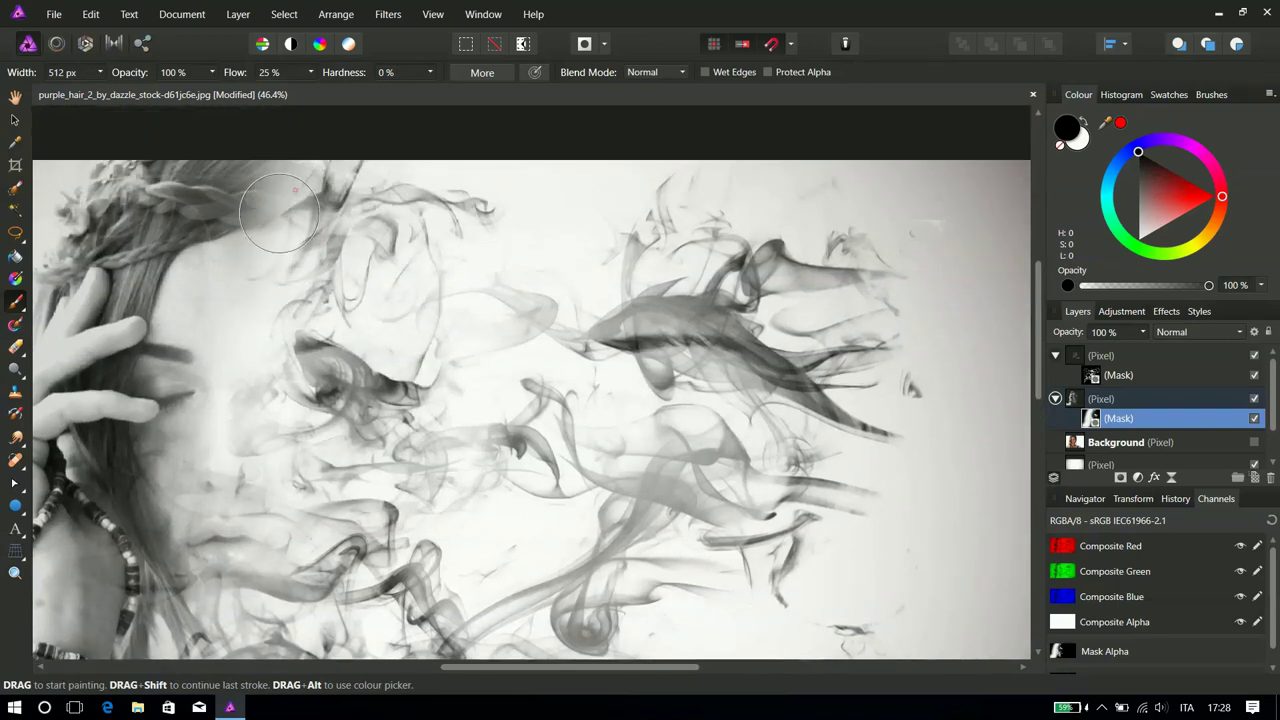
drag(319, 180, 342, 183)
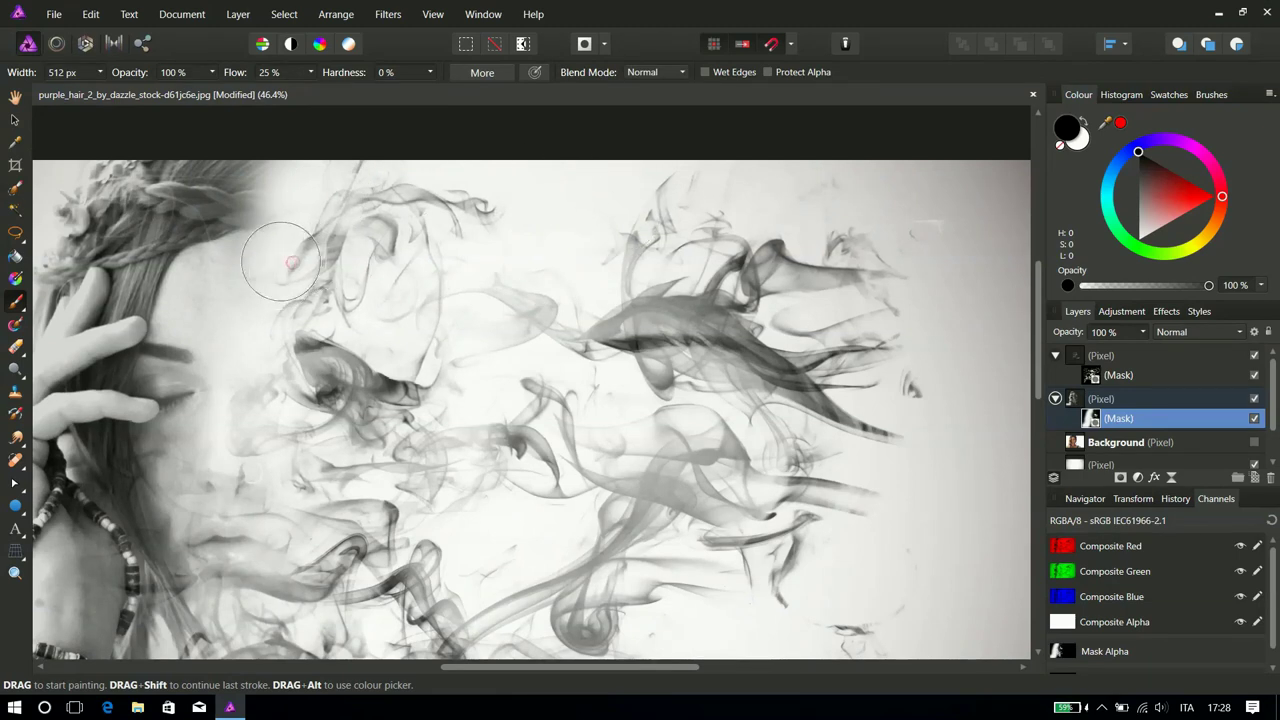
scroll(282, 268, down, 1)
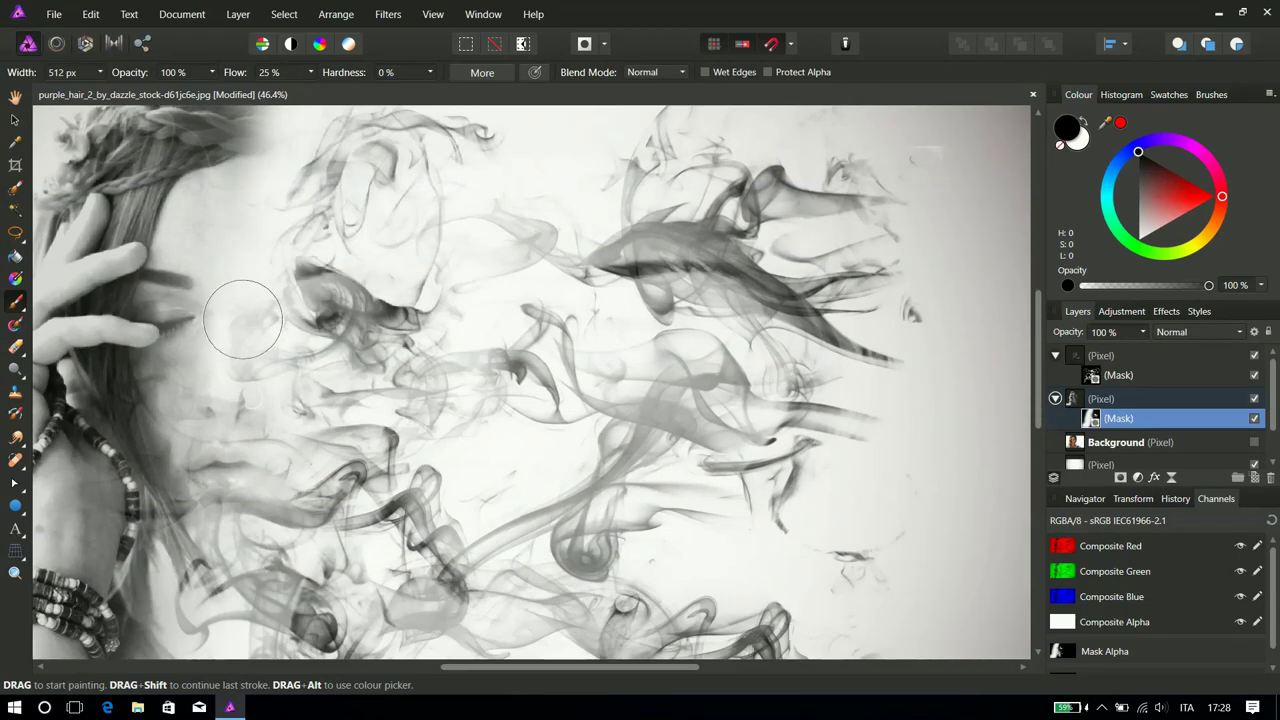
scroll(275, 322, down, 1)
mouse_move(253, 327)
mouse_down()
mouse_move(225, 361)
mouse_move(166, 357)
mouse_move(160, 344)
mouse_up()
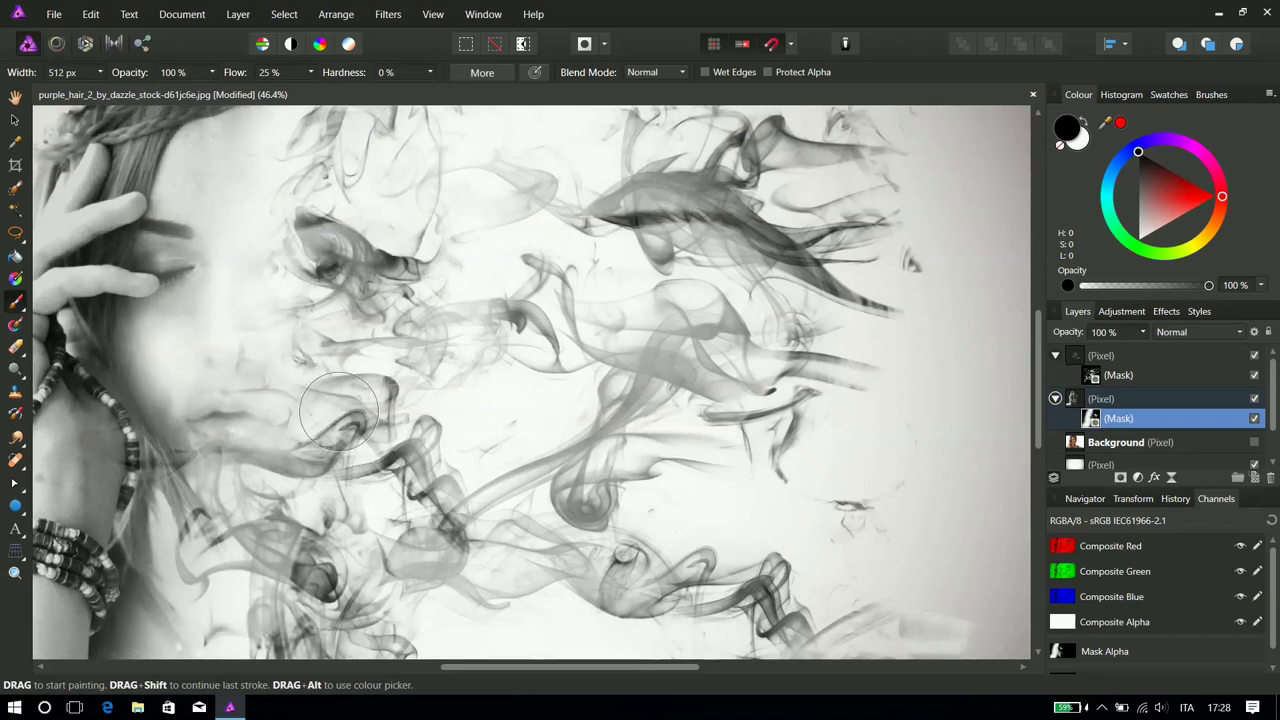
scroll(335, 410, down, 1)
mouse_move(227, 407)
mouse_down()
mouse_move(379, 478)
mouse_move(202, 402)
mouse_move(228, 370)
mouse_up()
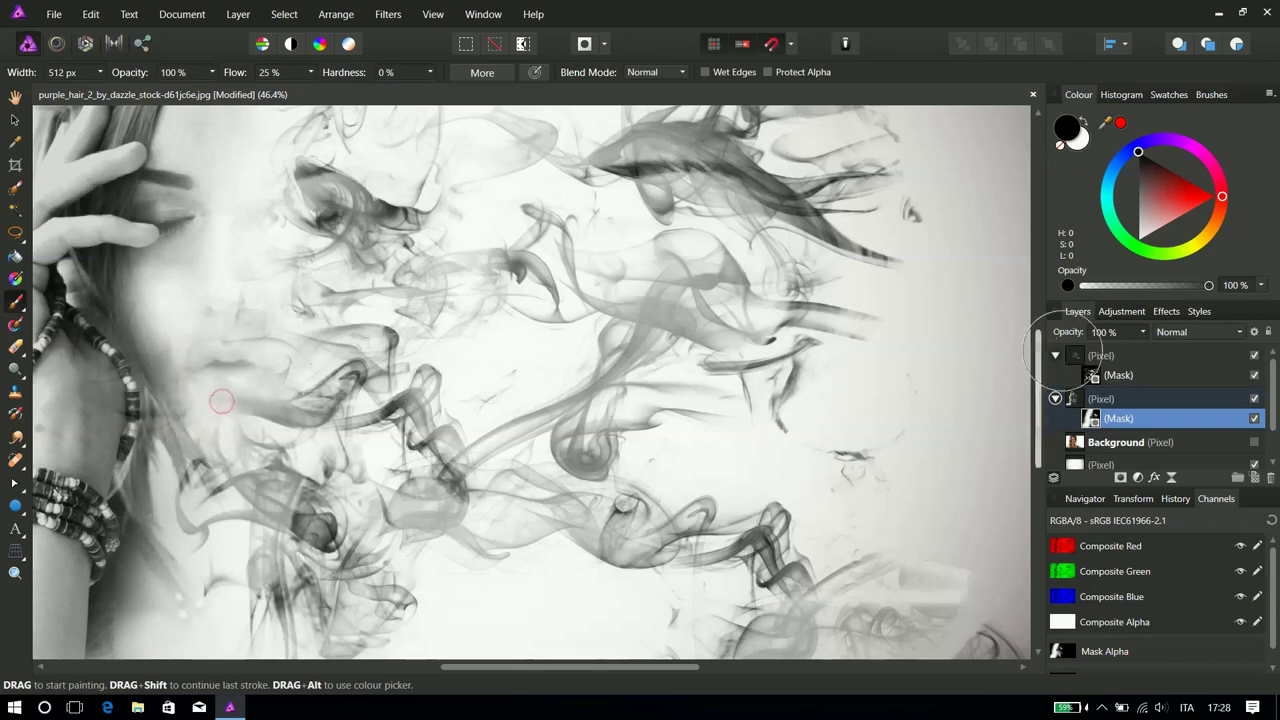
Fade smoke near the chin and eye on the lower mask, and near the forehead on the upper mask
click(1251, 419)
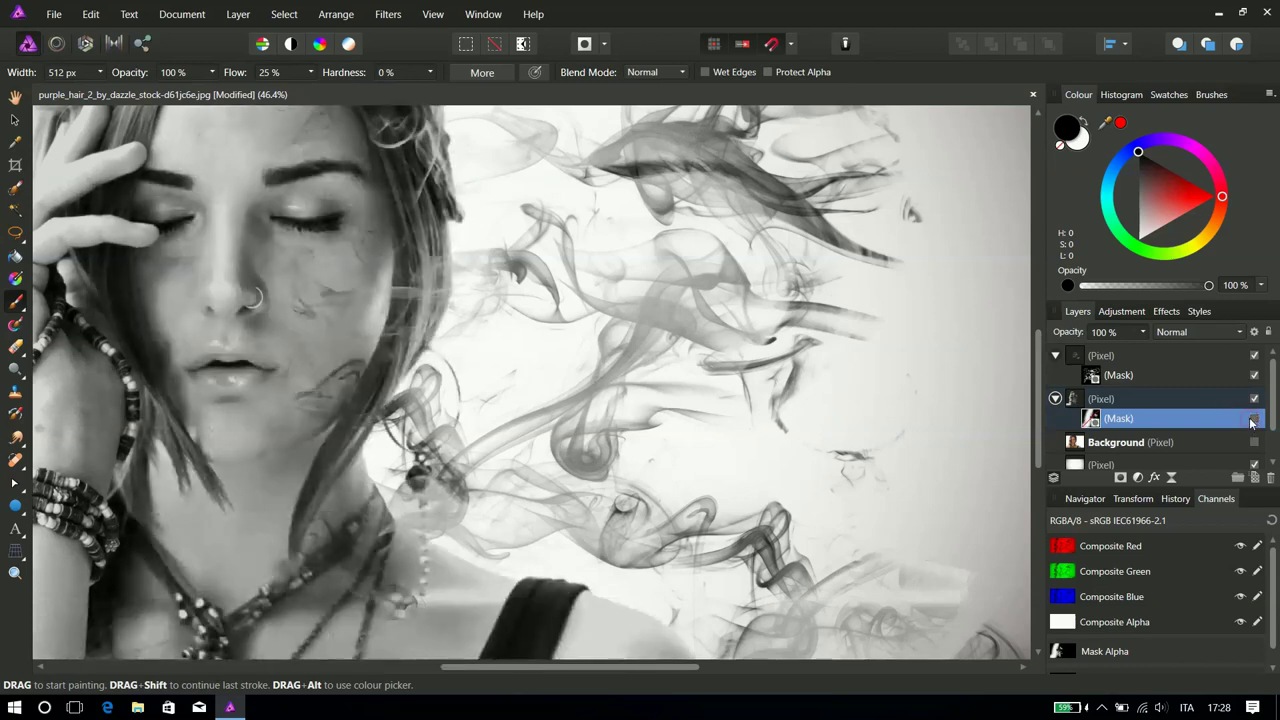
click(1104, 382)
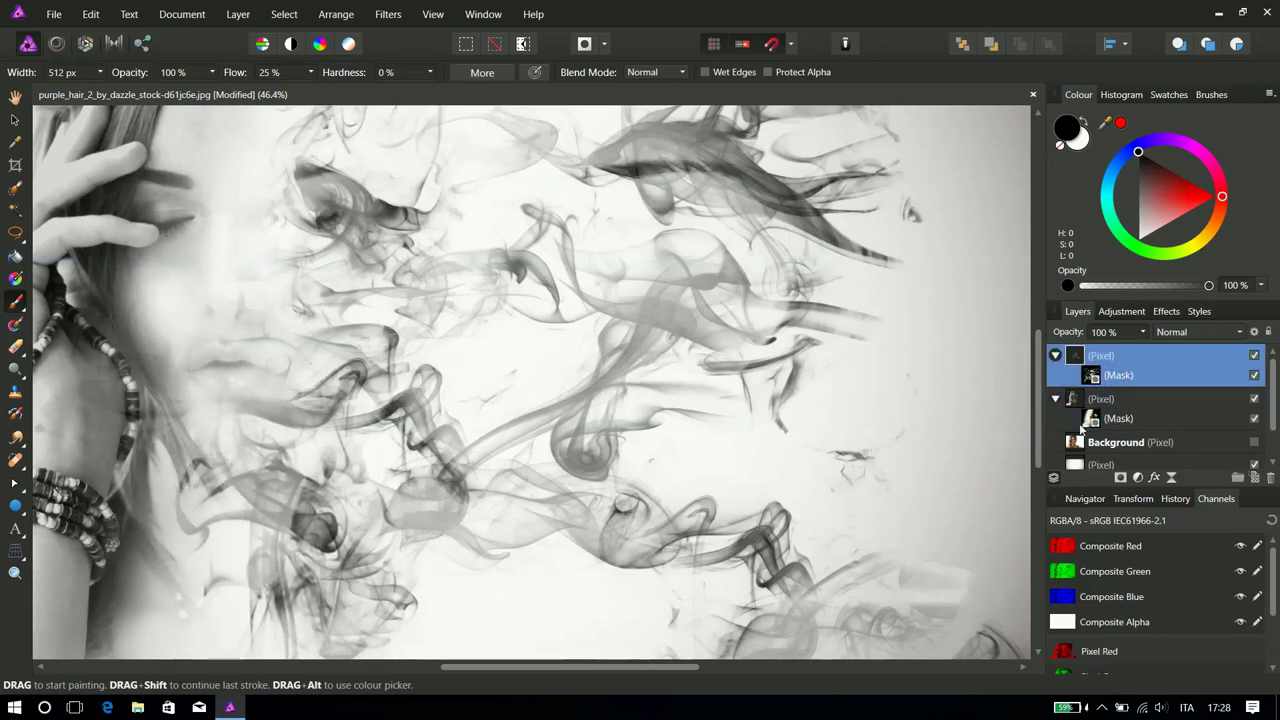
click(1091, 420)
mouse_move(200, 525)
mouse_down()
mouse_move(222, 490)
mouse_move(222, 417)
mouse_move(209, 437)
mouse_move(255, 530)
mouse_up()
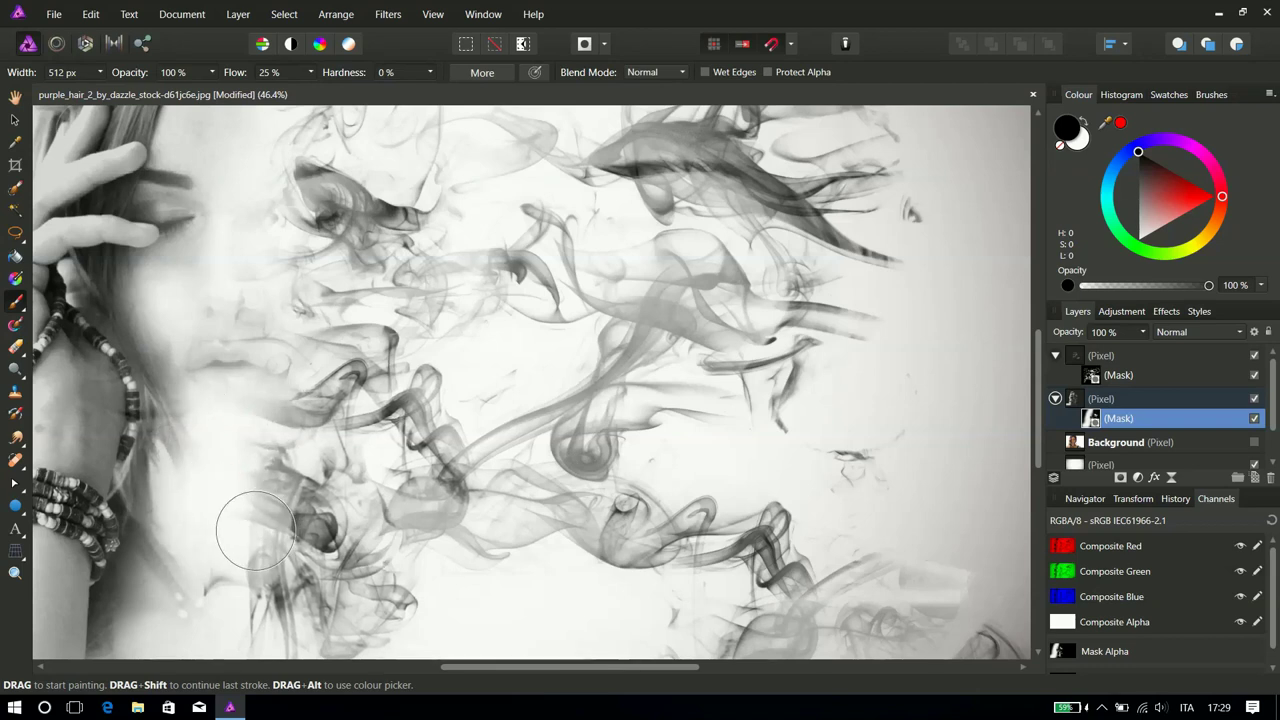
scroll(255, 530, up, 2)
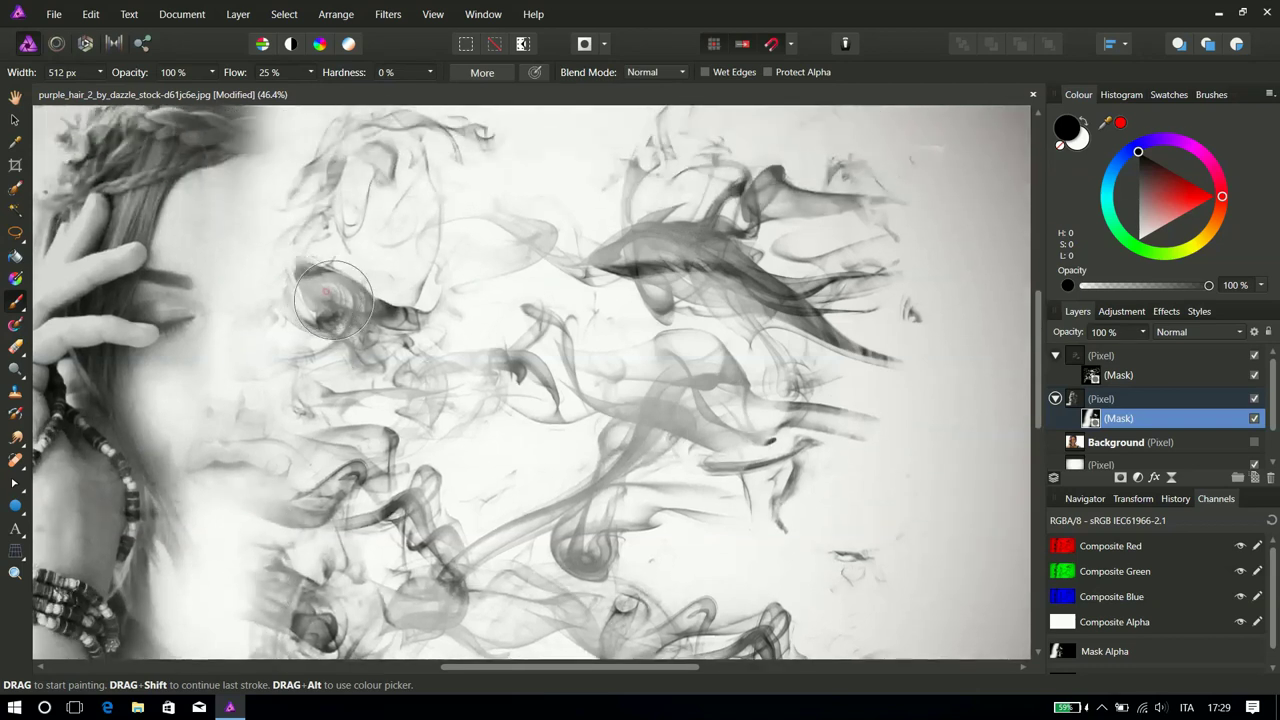
drag(329, 295, 296, 246)
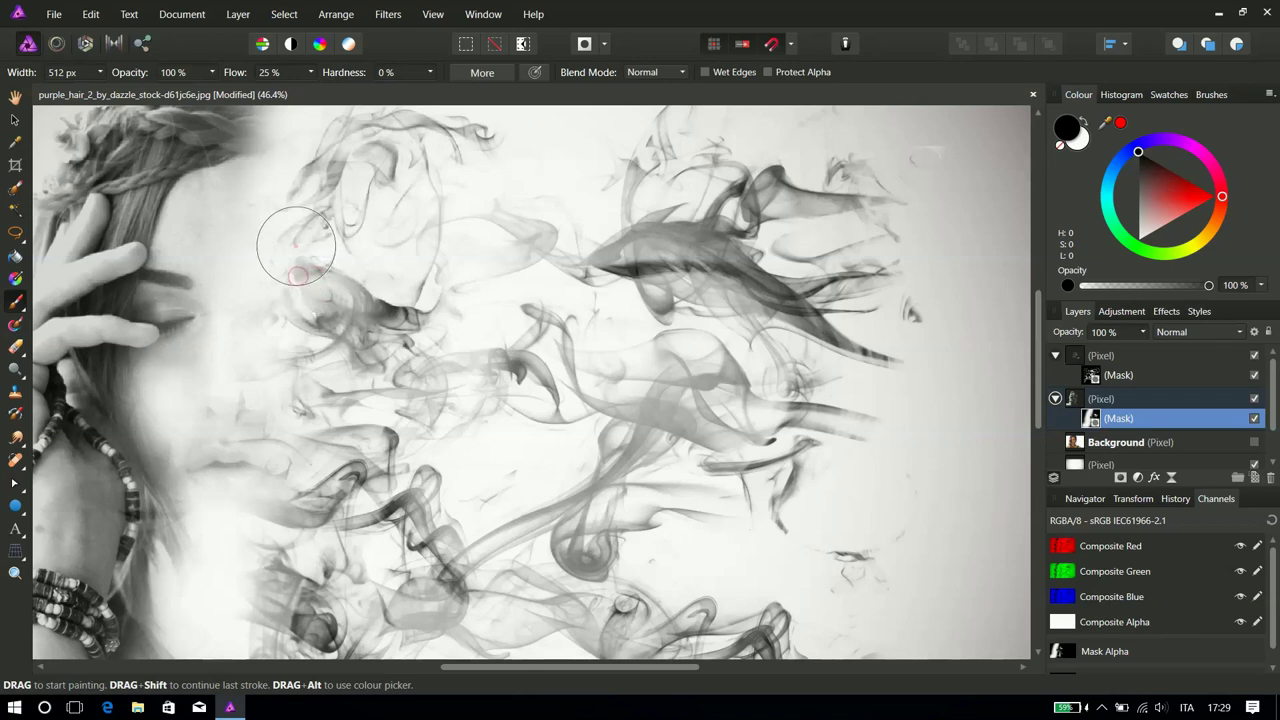
scroll(320, 235, up, 2)
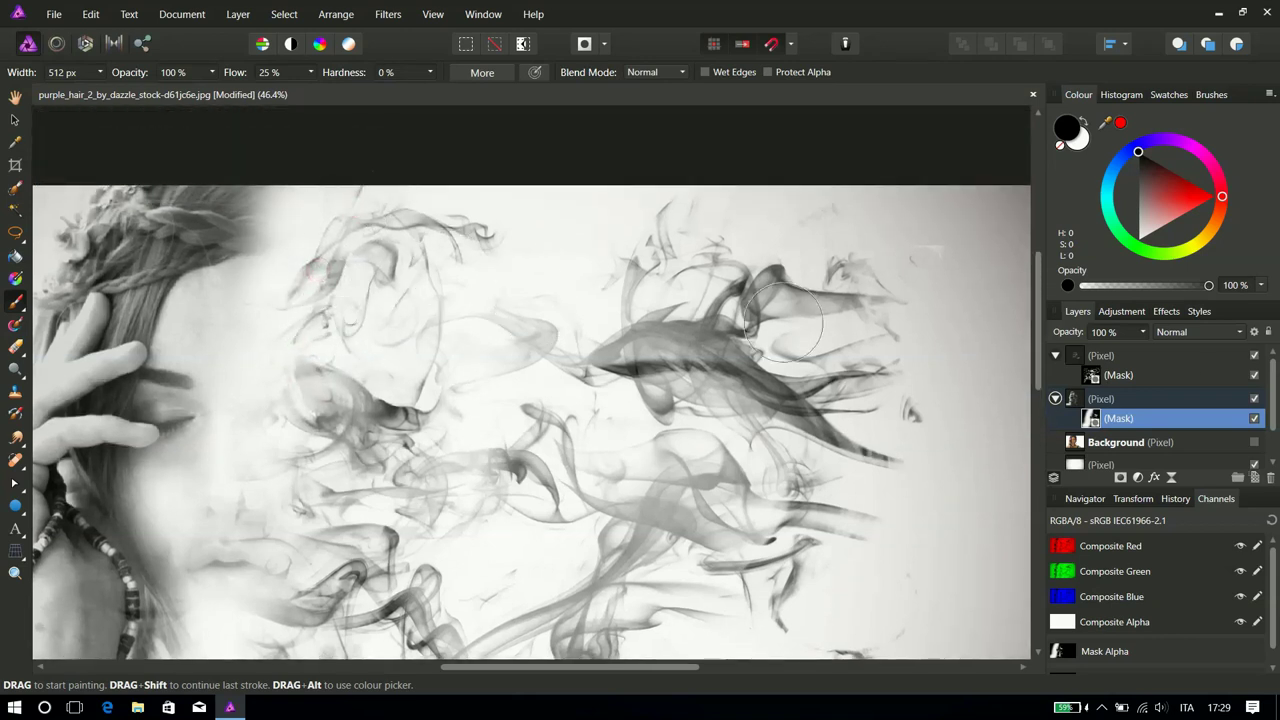
click(1131, 378)
drag(358, 292, 312, 282)
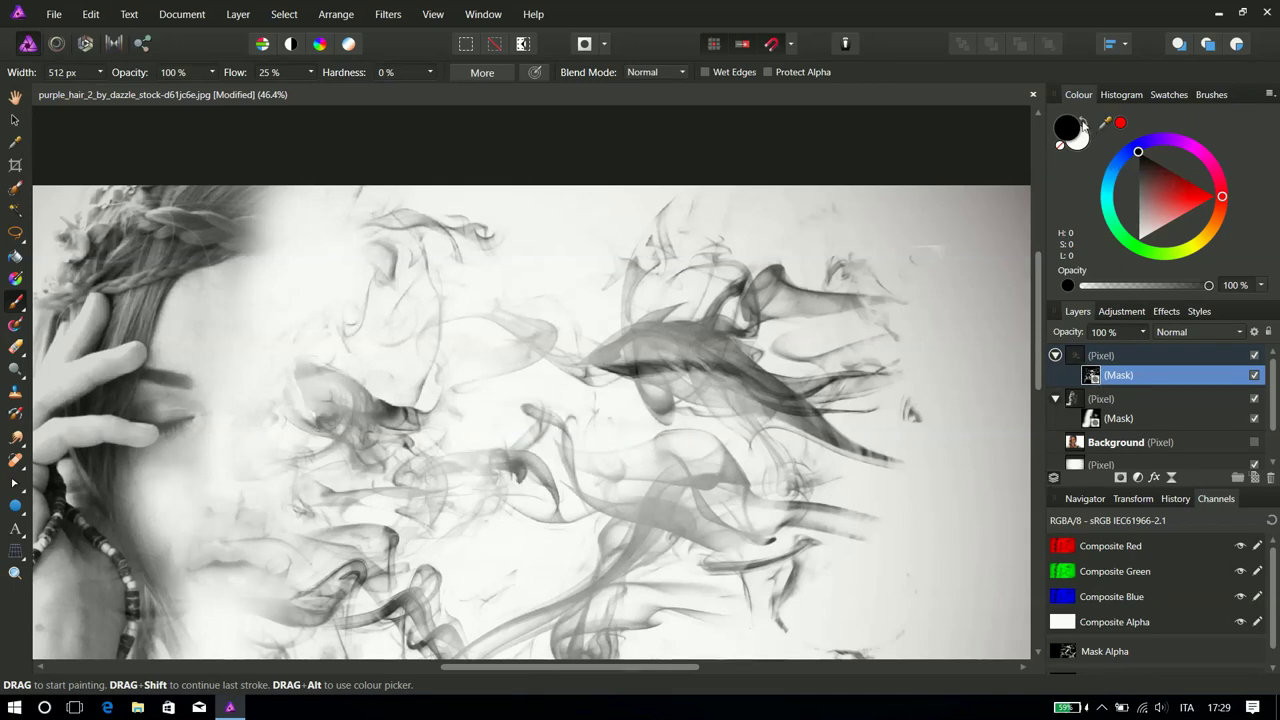
Set brush opacity to 74% and restore smoke over the hairline, forehead and eye, undoing the last strokes
drag(266, 251, 306, 214)
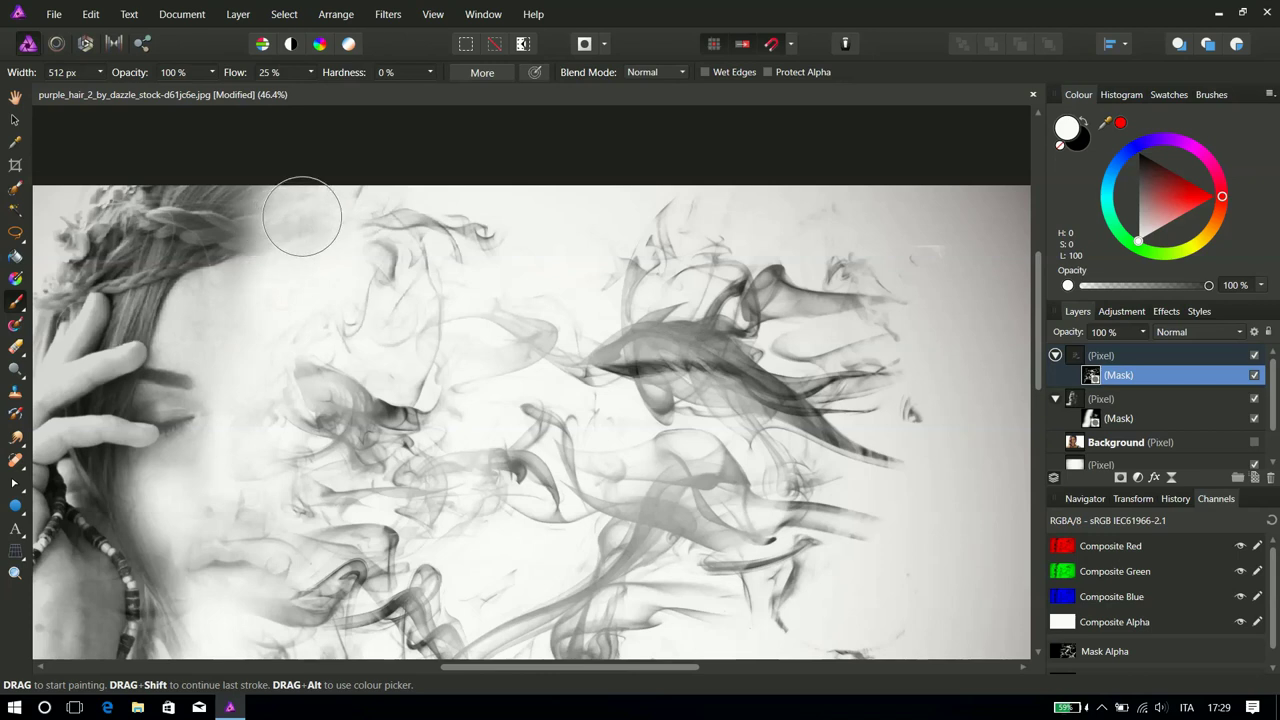
click(212, 72)
drag(213, 90, 198, 90)
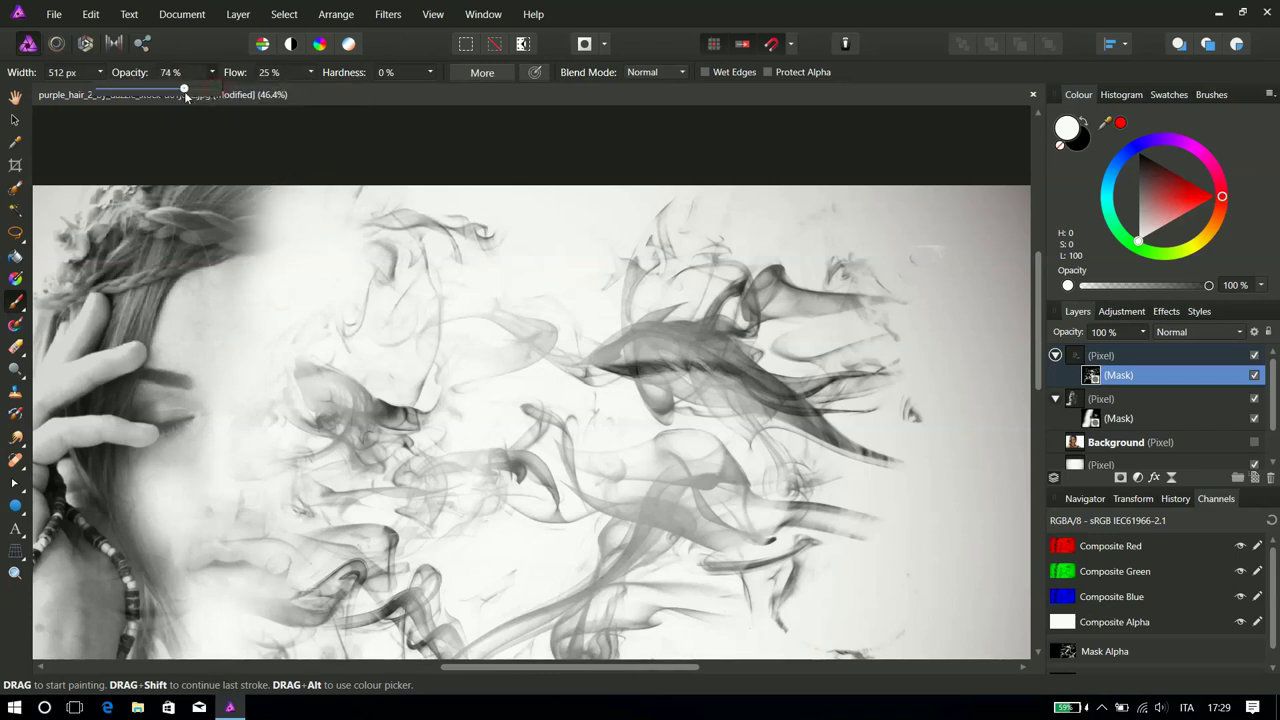
mouse_move(482, 151)
mouse_down()
mouse_move(323, 223)
mouse_move(300, 206)
mouse_move(284, 368)
mouse_move(356, 302)
mouse_up()
scroll(447, 450, down, 2)
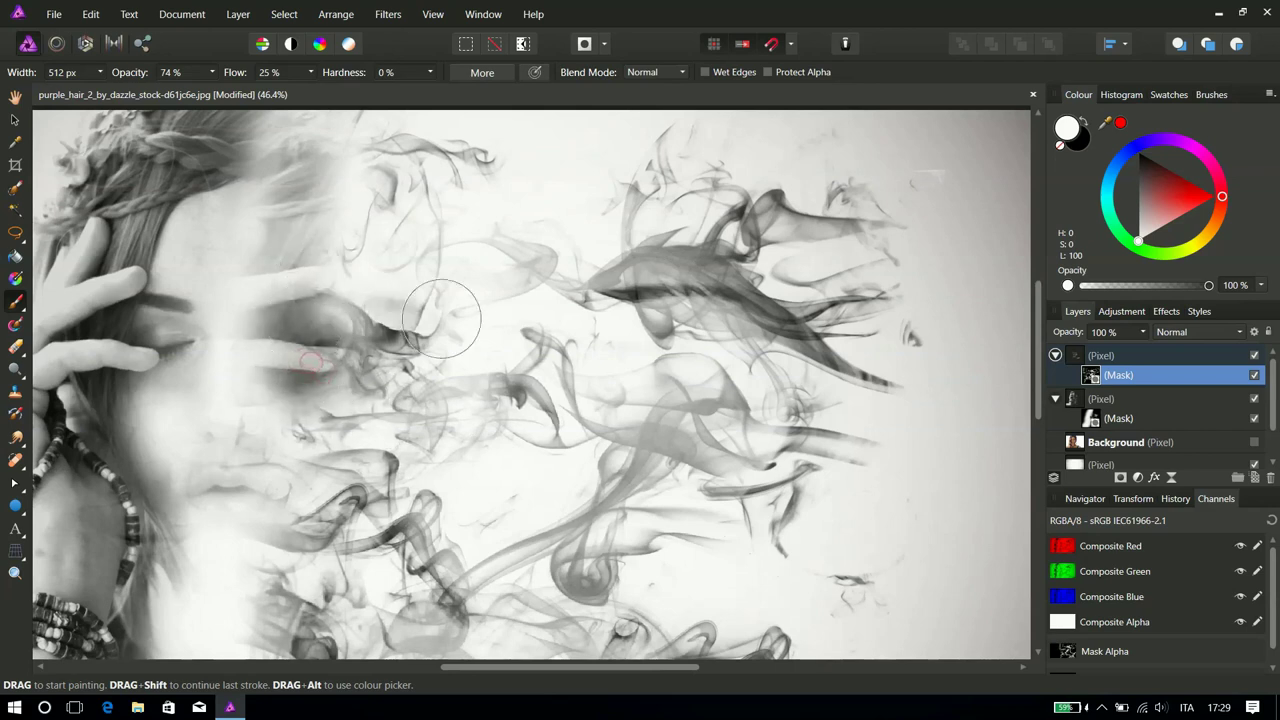
mouse_move(265, 367)
mouse_down()
mouse_move(232, 292)
mouse_move(310, 175)
mouse_up()
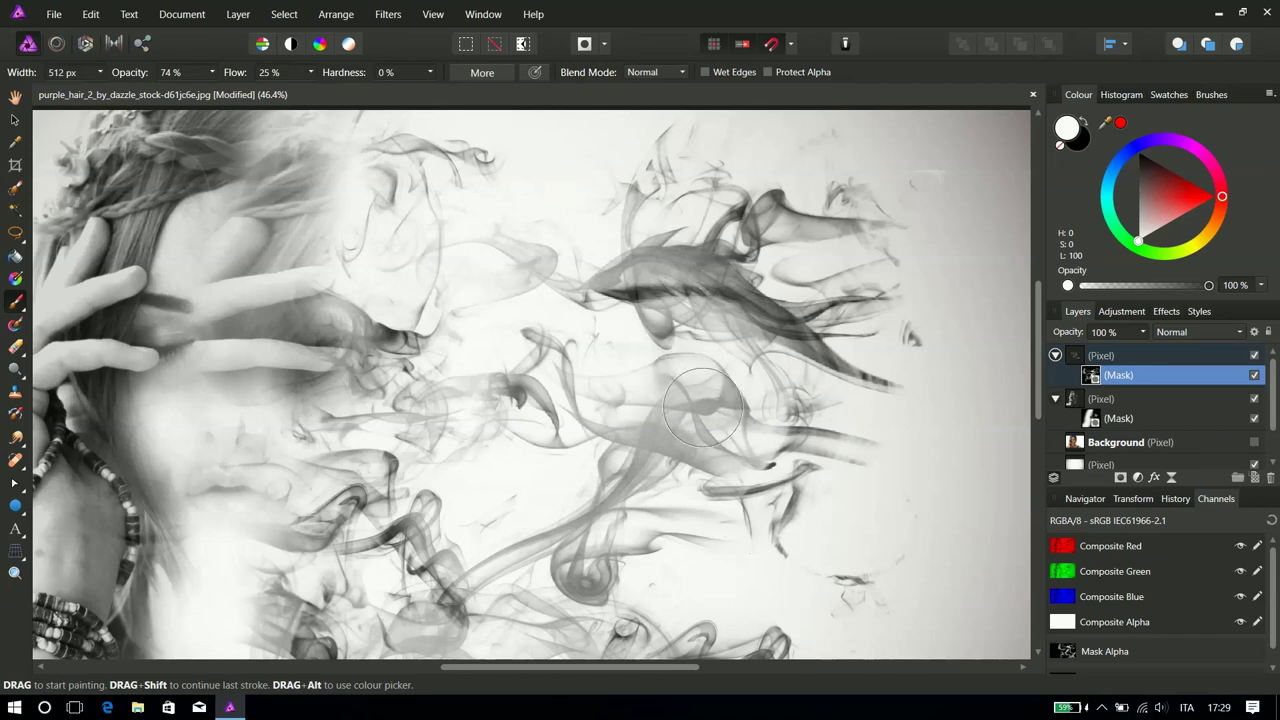
key(ctrl+z)
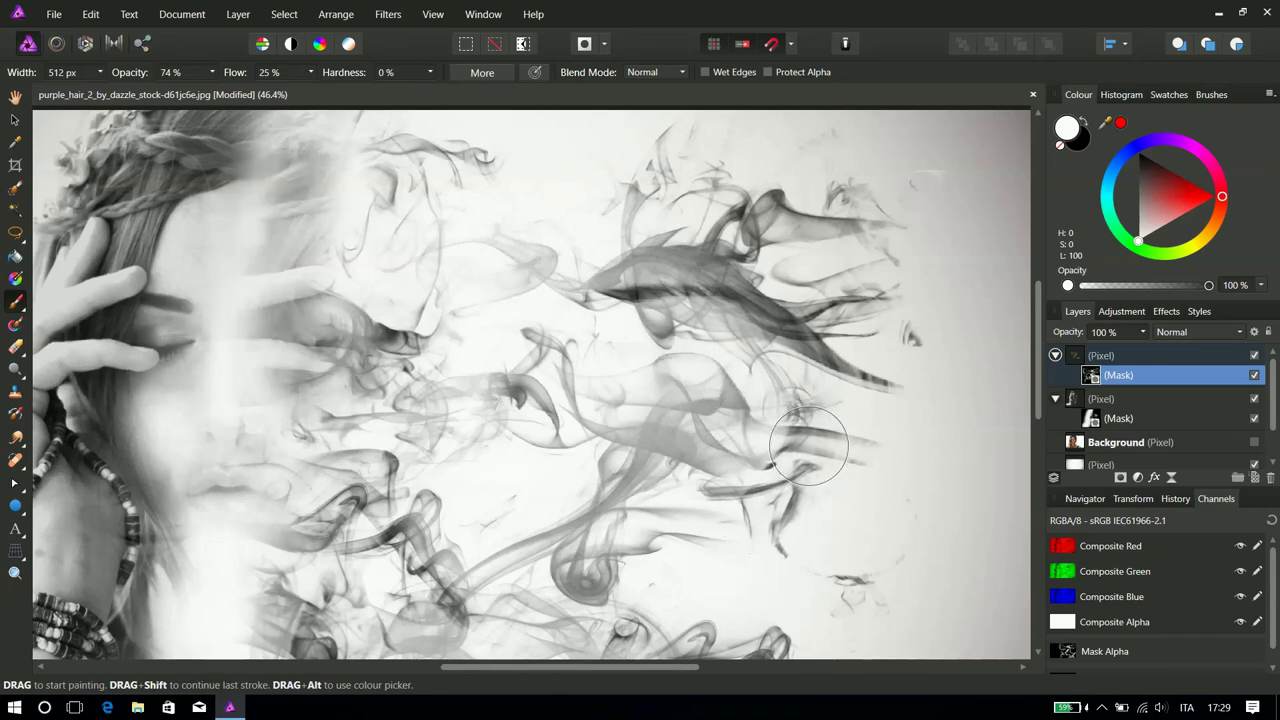
Reveal hair and darker tones over the forehead on the lower mask, and fade cheek smoke
click(1093, 420)
mouse_move(243, 214)
mouse_down()
mouse_move(257, 157)
mouse_move(229, 200)
mouse_move(206, 391)
mouse_move(243, 486)
mouse_move(229, 429)
mouse_move(200, 486)
mouse_move(194, 554)
mouse_move(177, 500)
mouse_move(180, 605)
mouse_up()
scroll(242, 460, down, 1)
click(1118, 379)
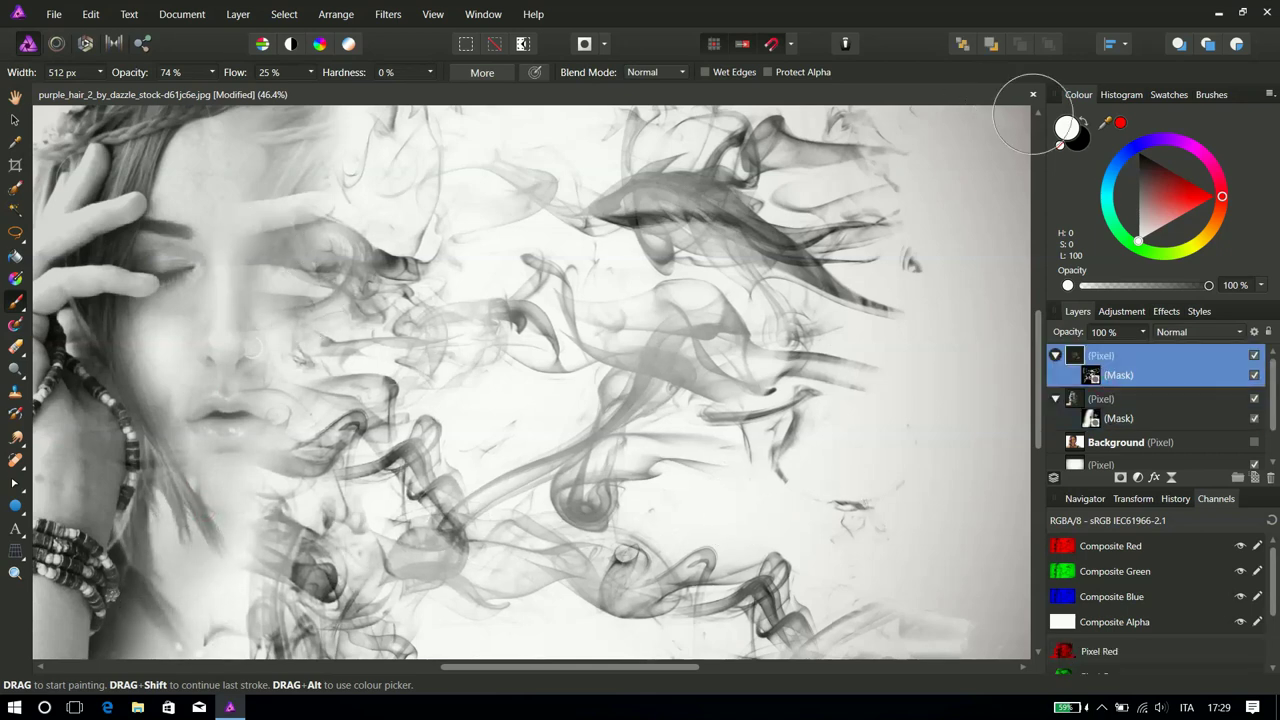
mouse_move(257, 303)
mouse_down()
mouse_move(275, 160)
mouse_move(311, 133)
mouse_up()
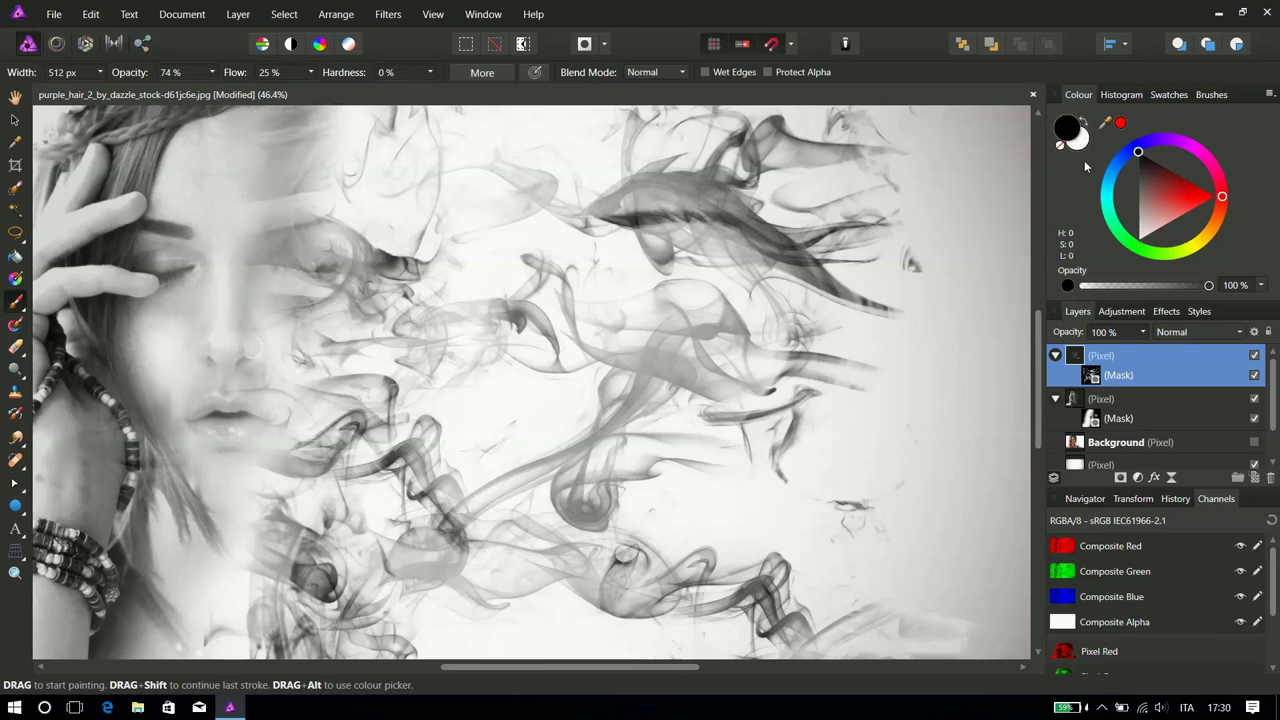
Fade smoke around the eye, forehead and cheek on the top layer's mask
click(1090, 377)
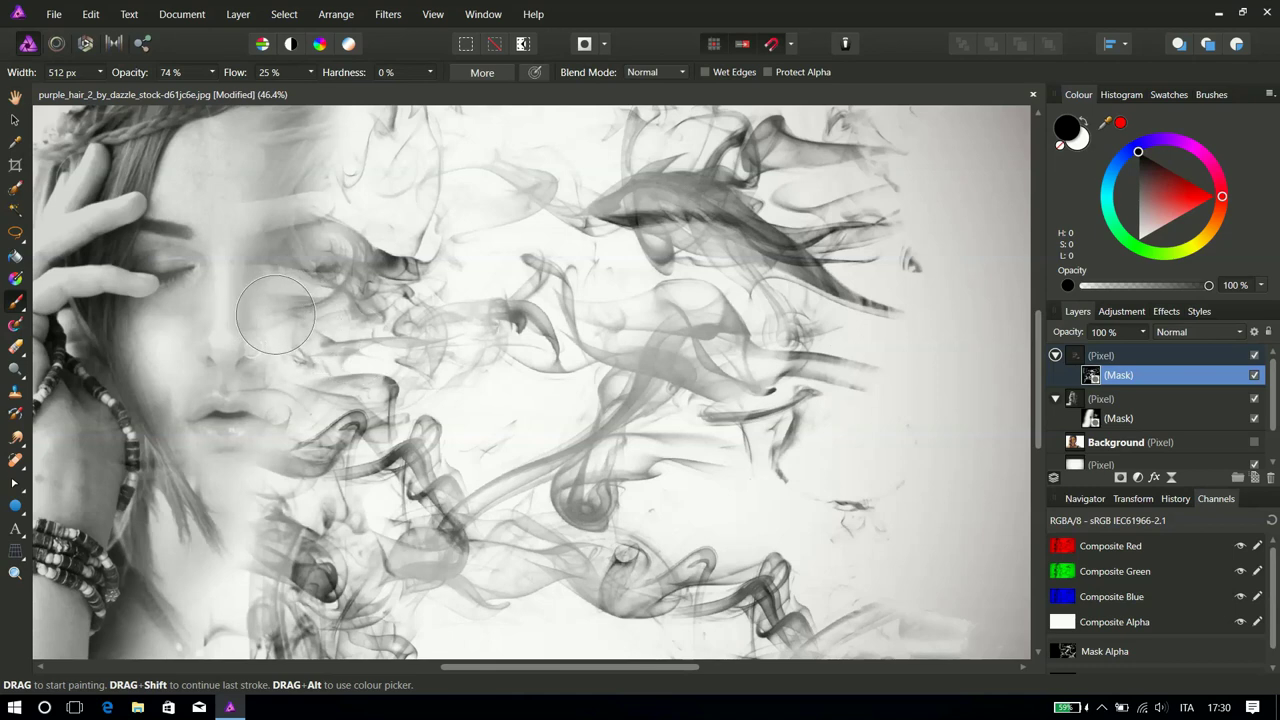
click(1101, 355)
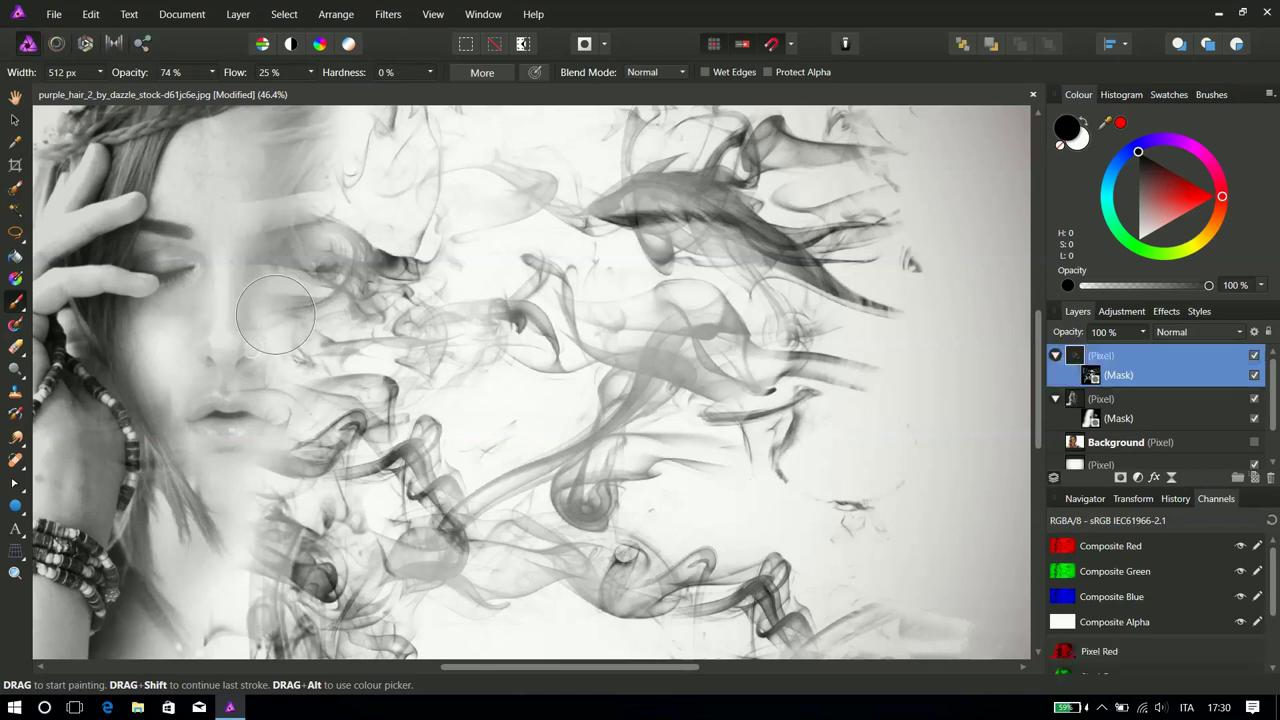
click(1088, 377)
mouse_move(226, 336)
mouse_down()
mouse_move(280, 200)
mouse_move(271, 186)
mouse_move(263, 259)
mouse_move(324, 170)
mouse_move(290, 263)
mouse_up()
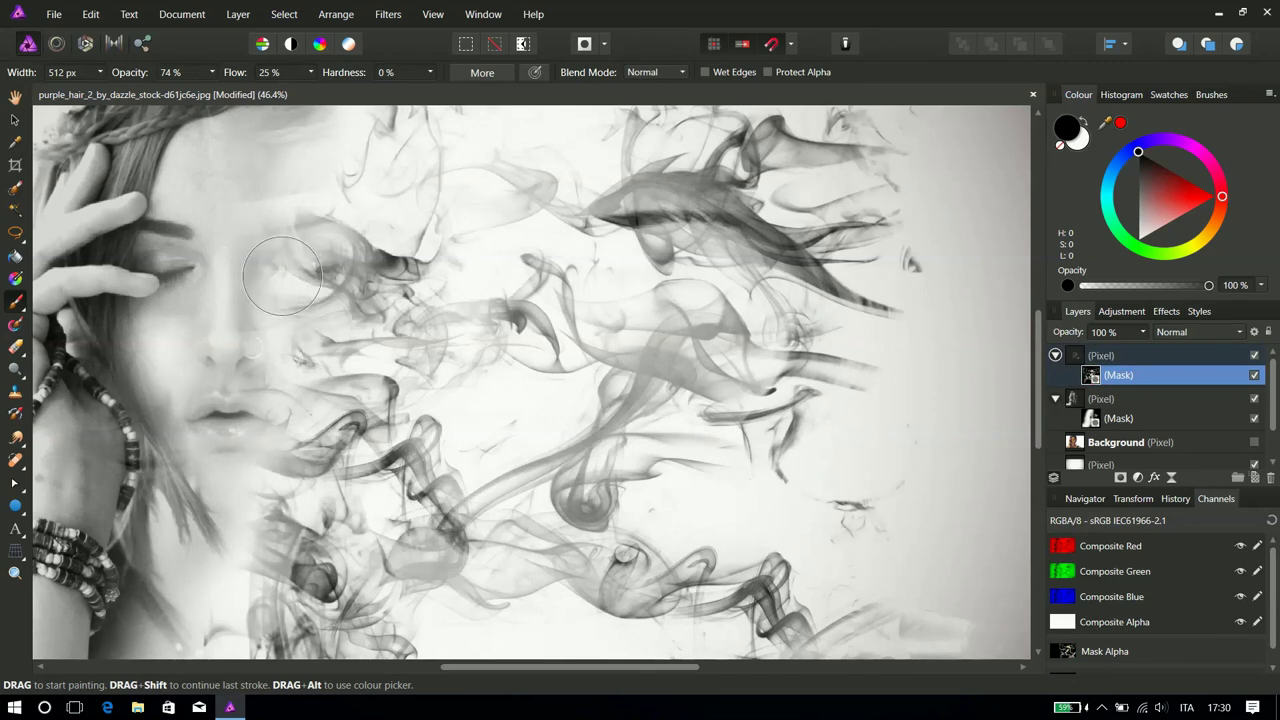
drag(292, 263, 296, 364)
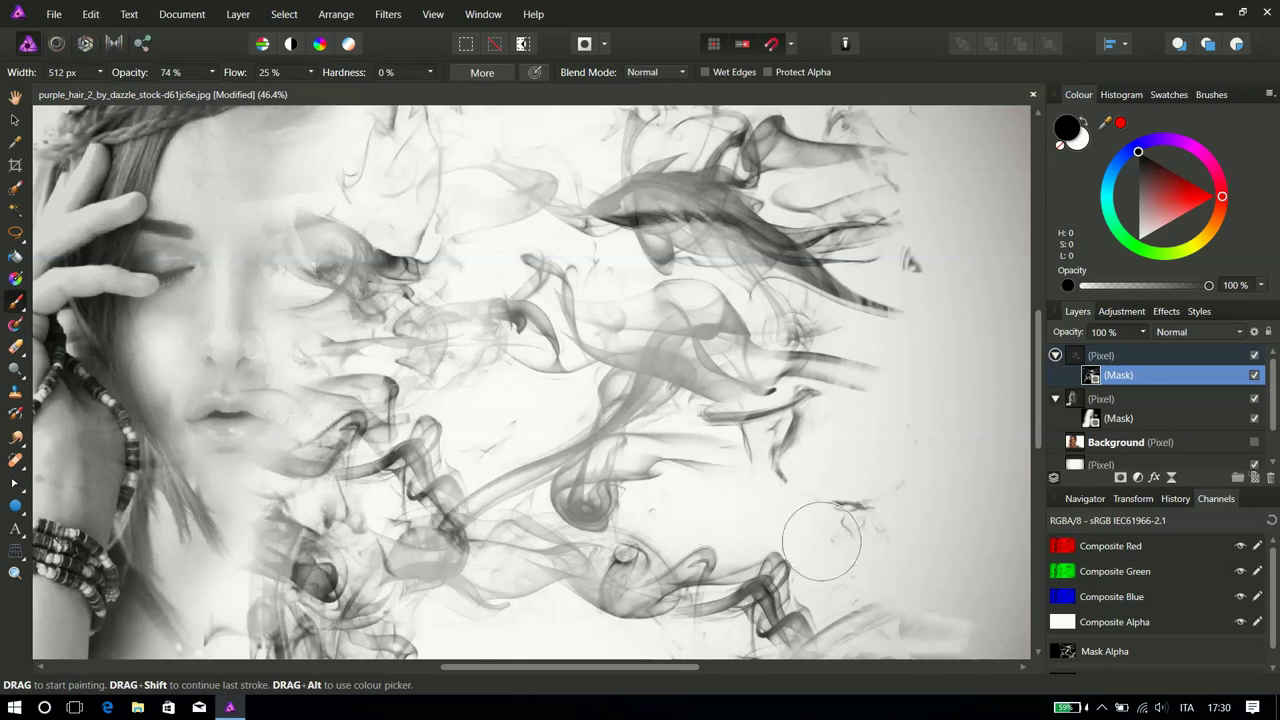
click(1094, 420)
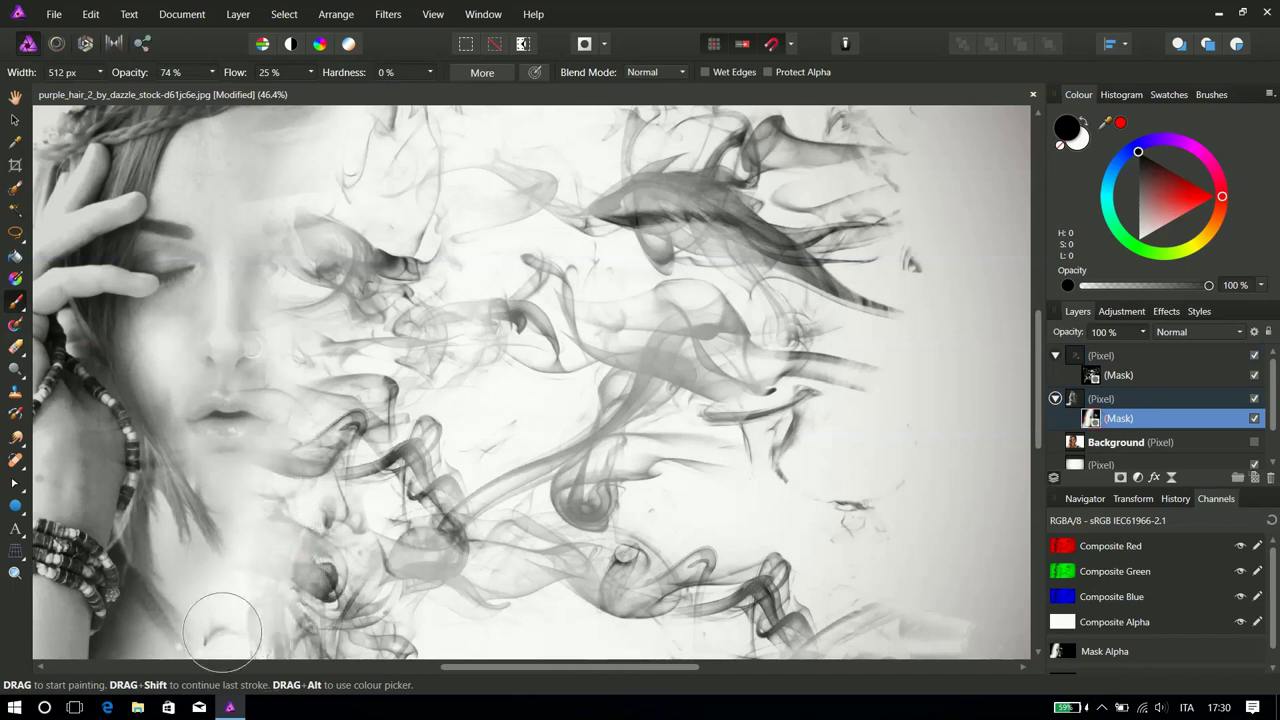
scroll(303, 620, down, 2)
scroll(295, 628, down, 1)
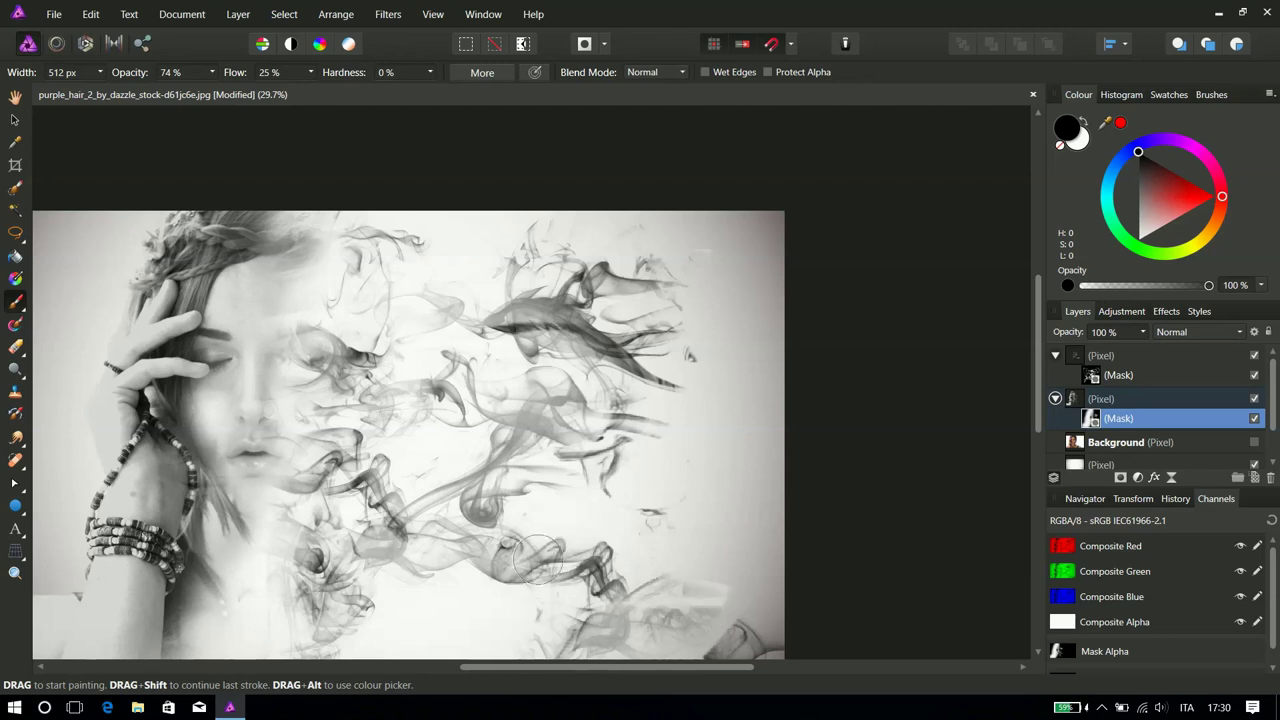
scroll(300, 403, up, 2)
scroll(300, 403, down, 2)
click(1075, 399)
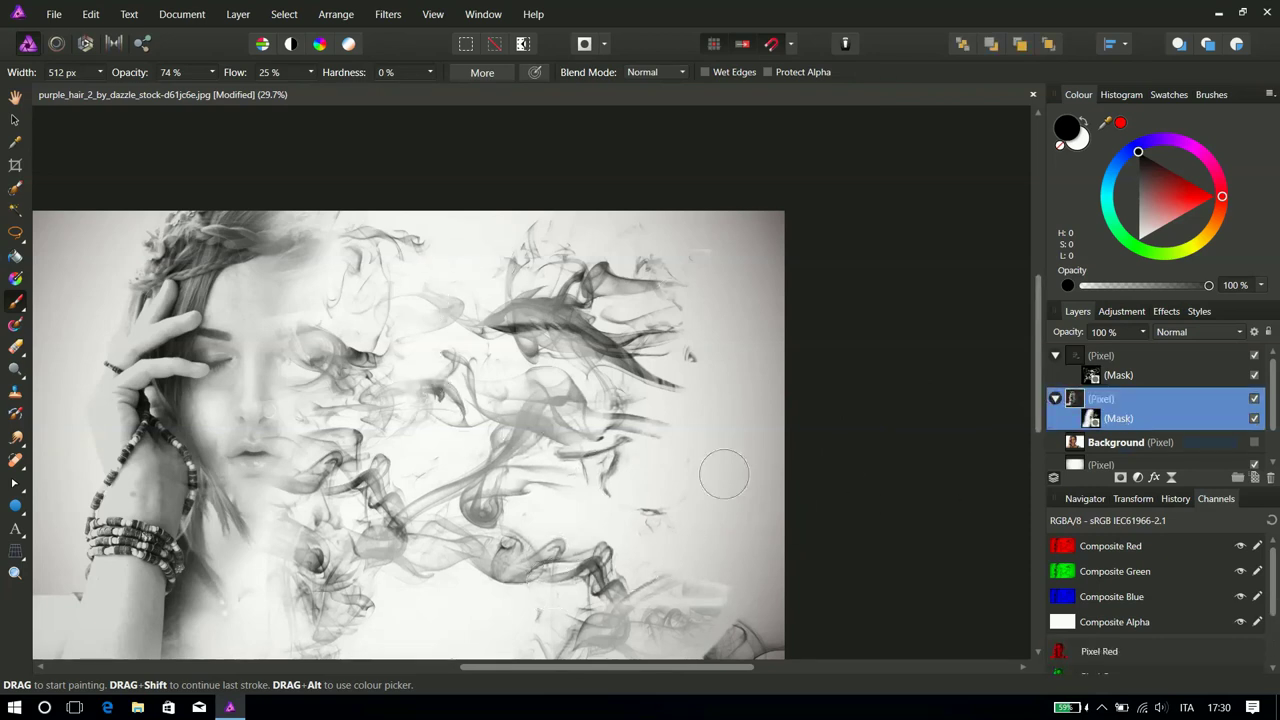
click(1092, 420)
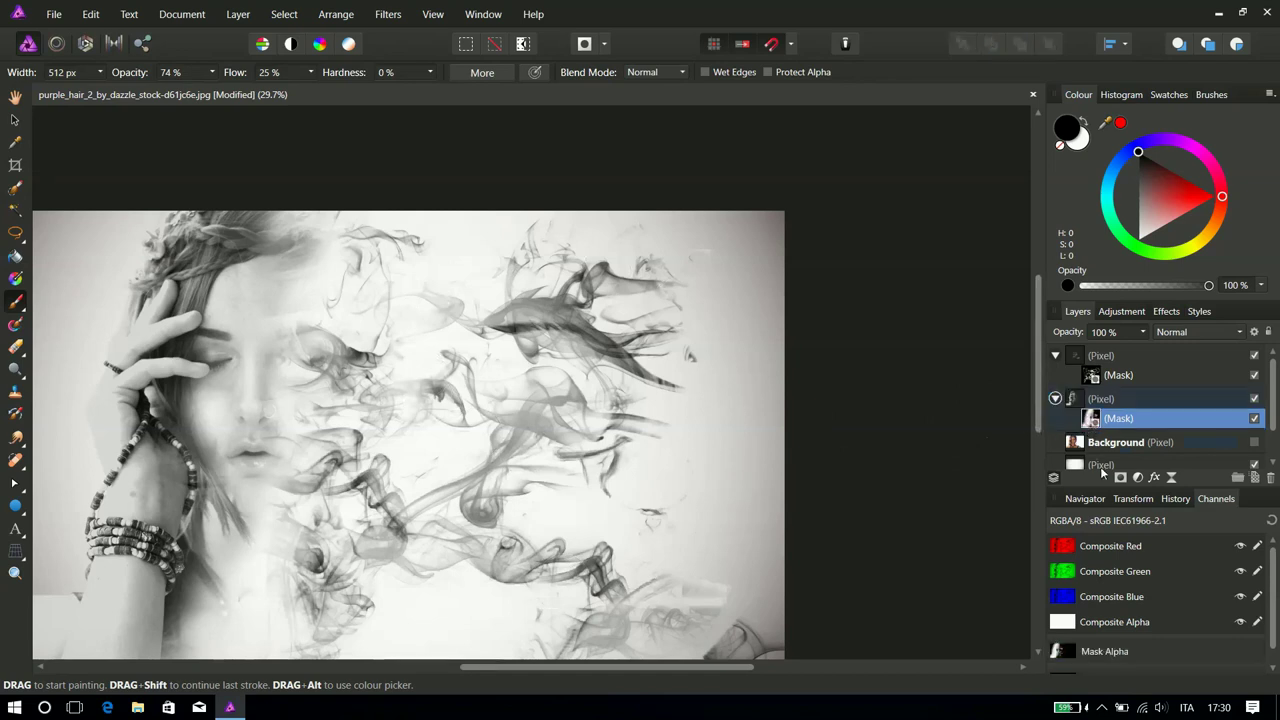
Try a trial Outer Glow in Normal mode, adjusting its radius and intensity
click(1155, 478)
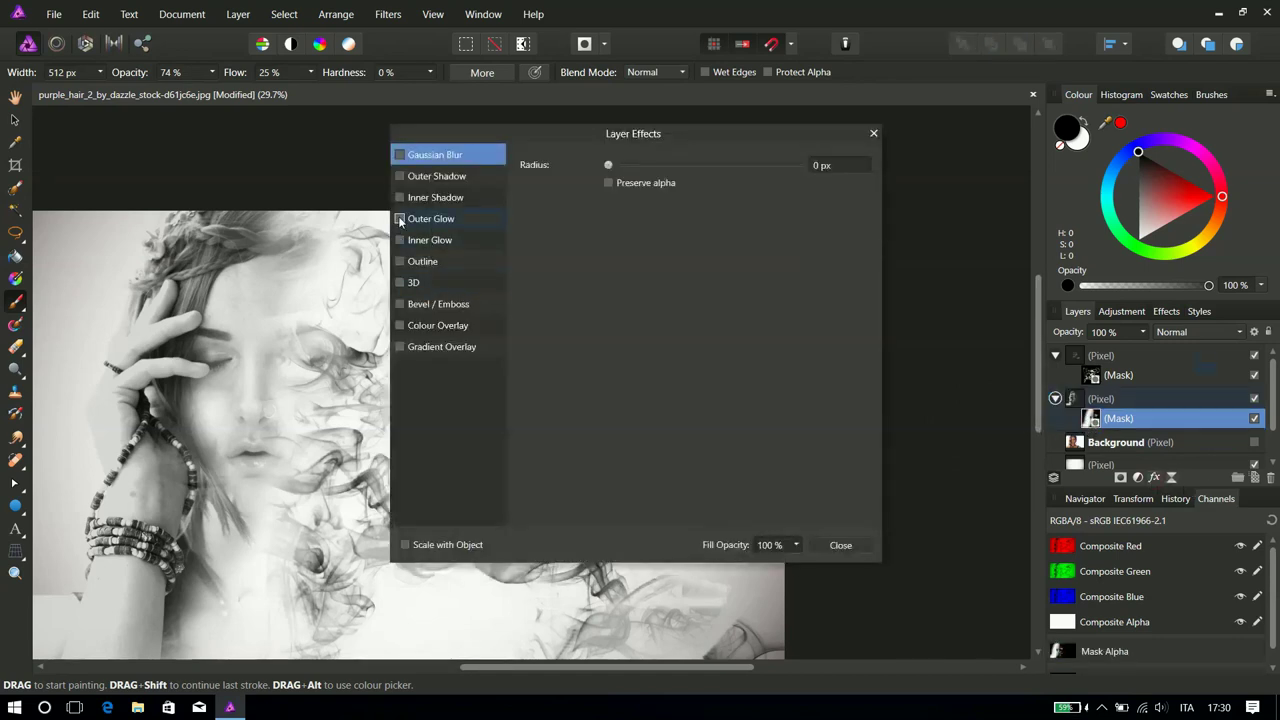
click(400, 218)
drag(634, 128, 955, 170)
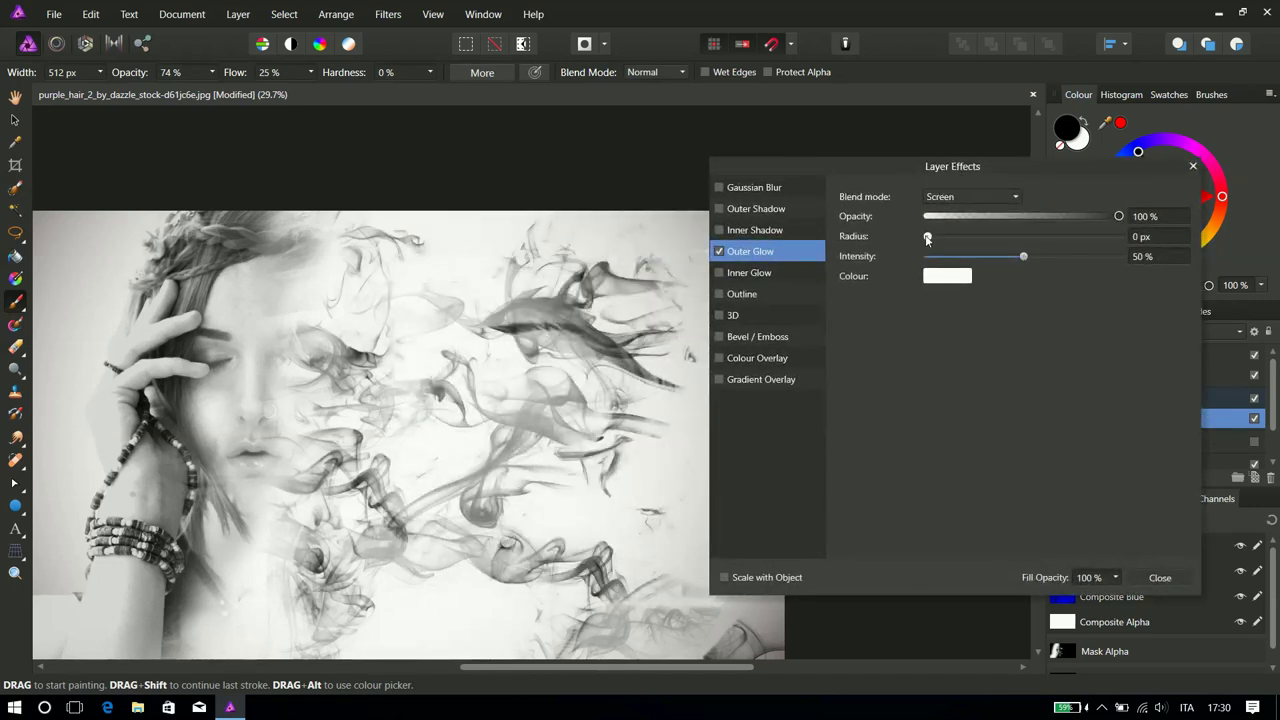
drag(927, 238, 1020, 238)
drag(1092, 264, 1049, 268)
click(1003, 198)
scroll(963, 231, up, 3)
click(961, 214)
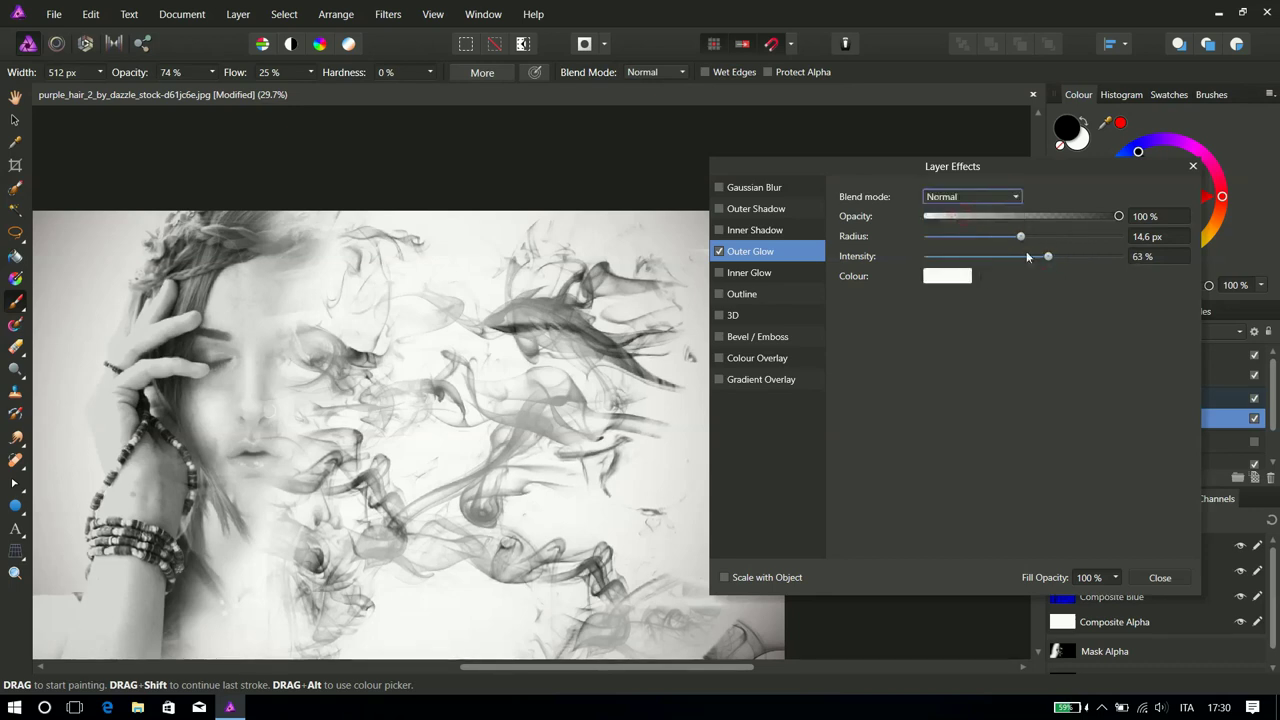
drag(1047, 257, 1090, 267)
click(1191, 168)
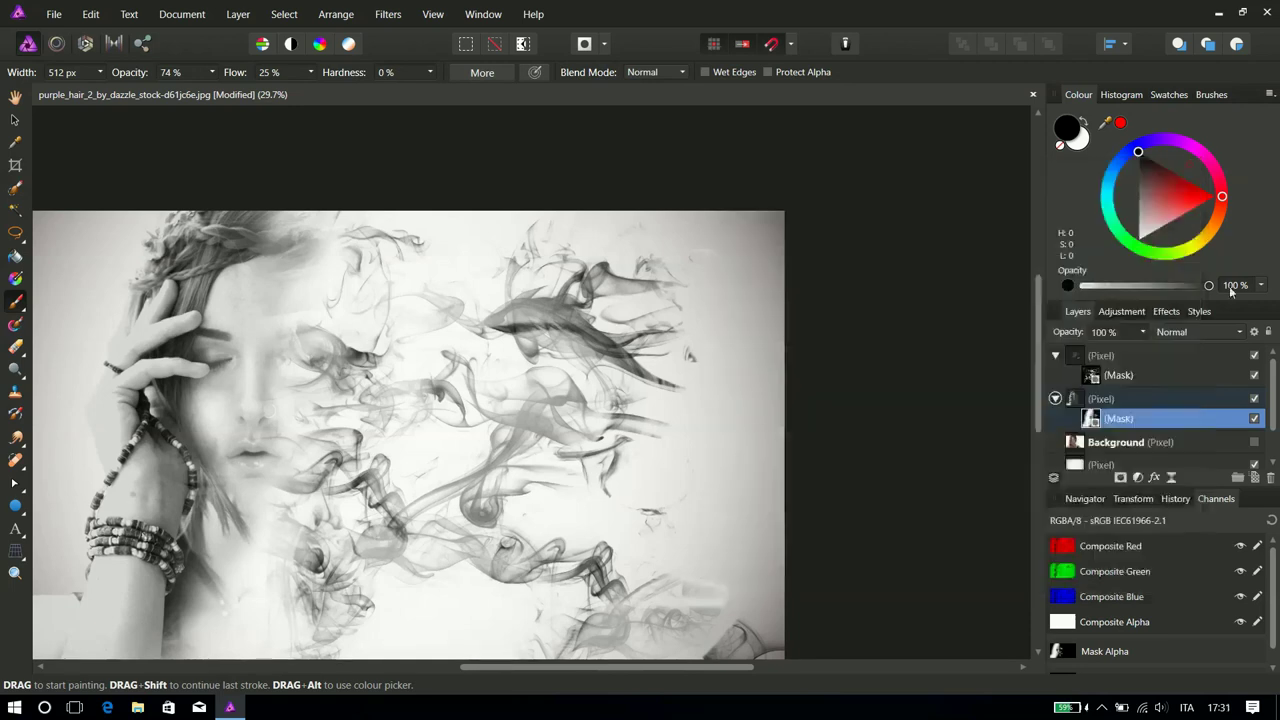
Give the portrait pixel layer a Normal-mode Outer Glow with 100 px radius and 45% intensity
click(1097, 400)
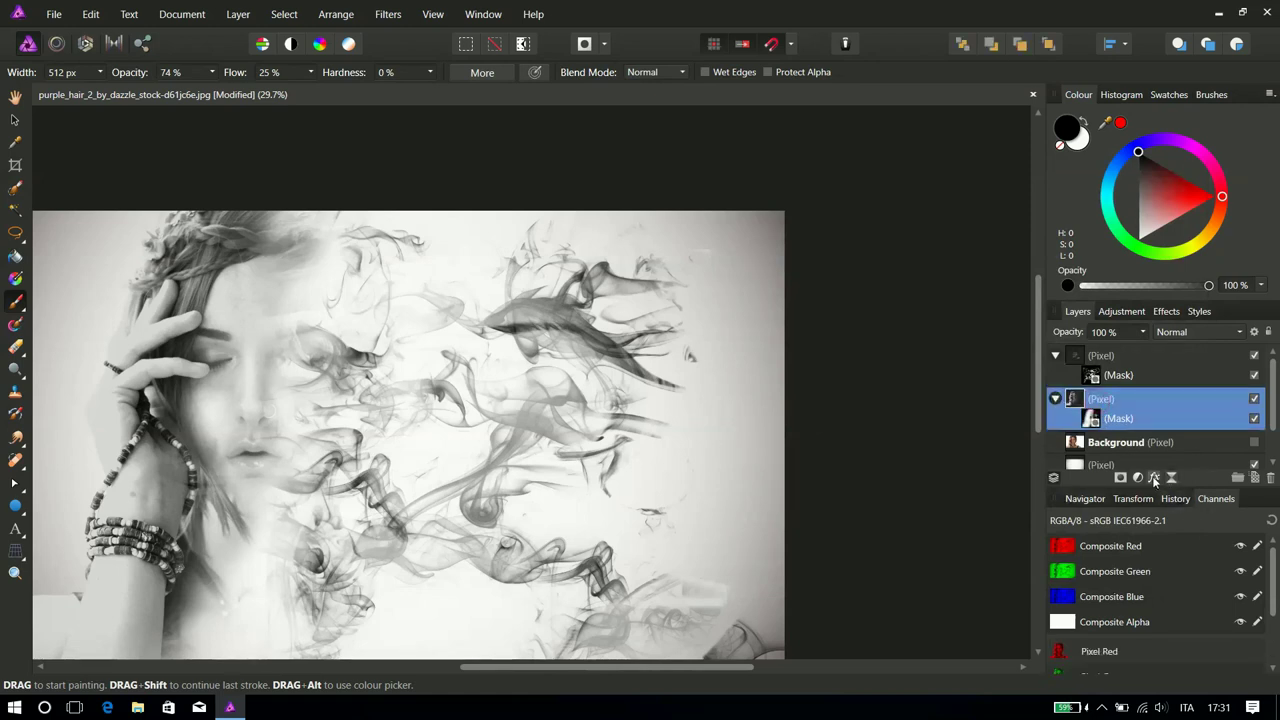
click(1153, 477)
drag(871, 178, 1030, 194)
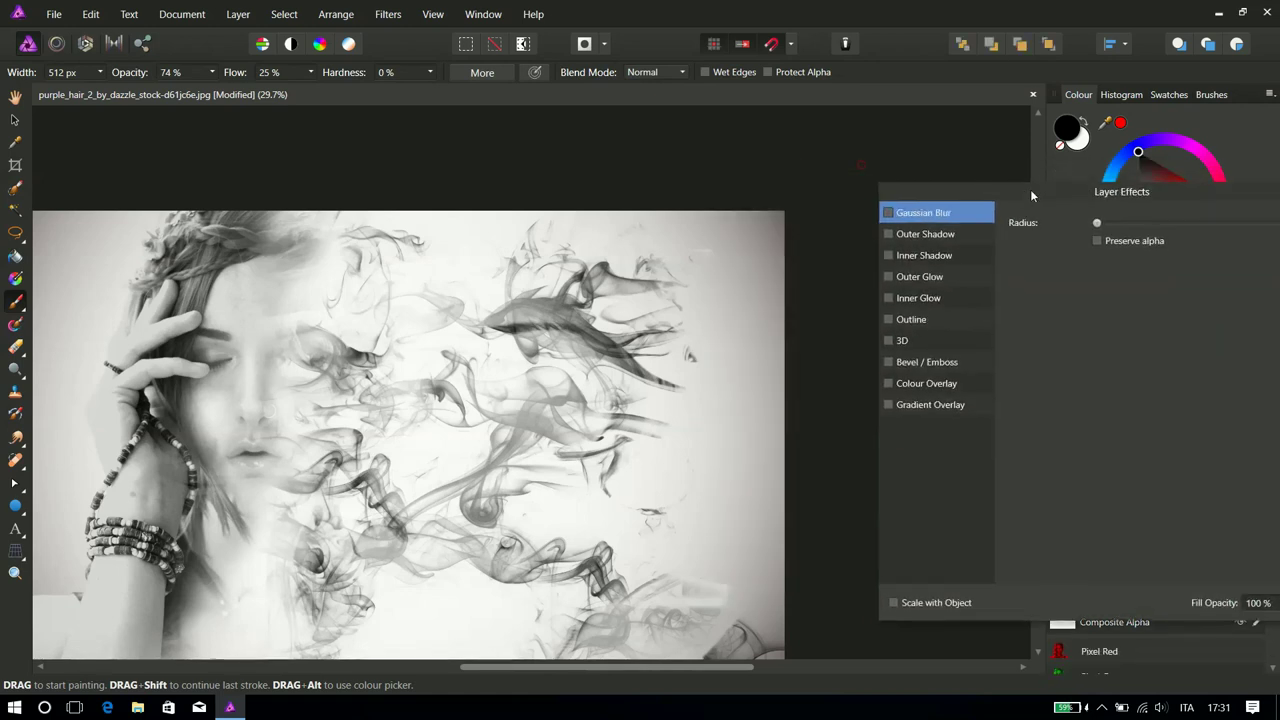
click(918, 280)
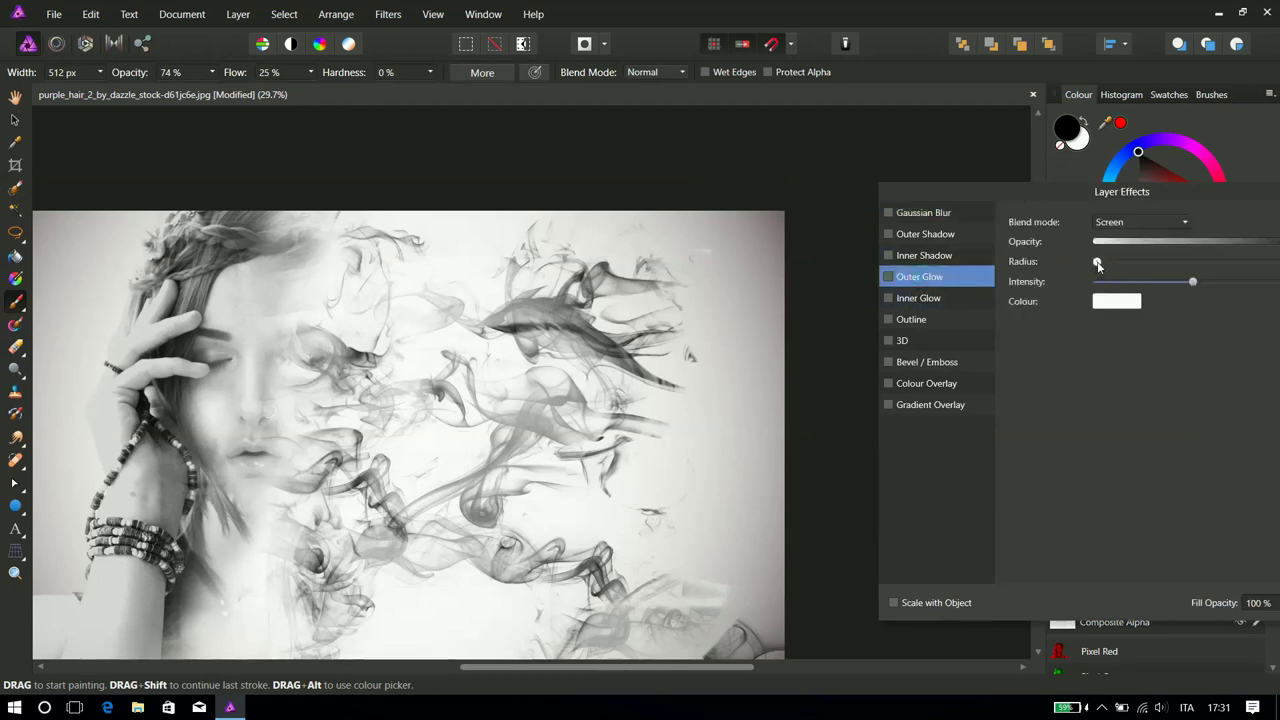
click(1123, 222)
click(1120, 244)
mouse_move(1098, 262)
mouse_down()
mouse_move(1203, 264)
mouse_move(1275, 284)
mouse_up()
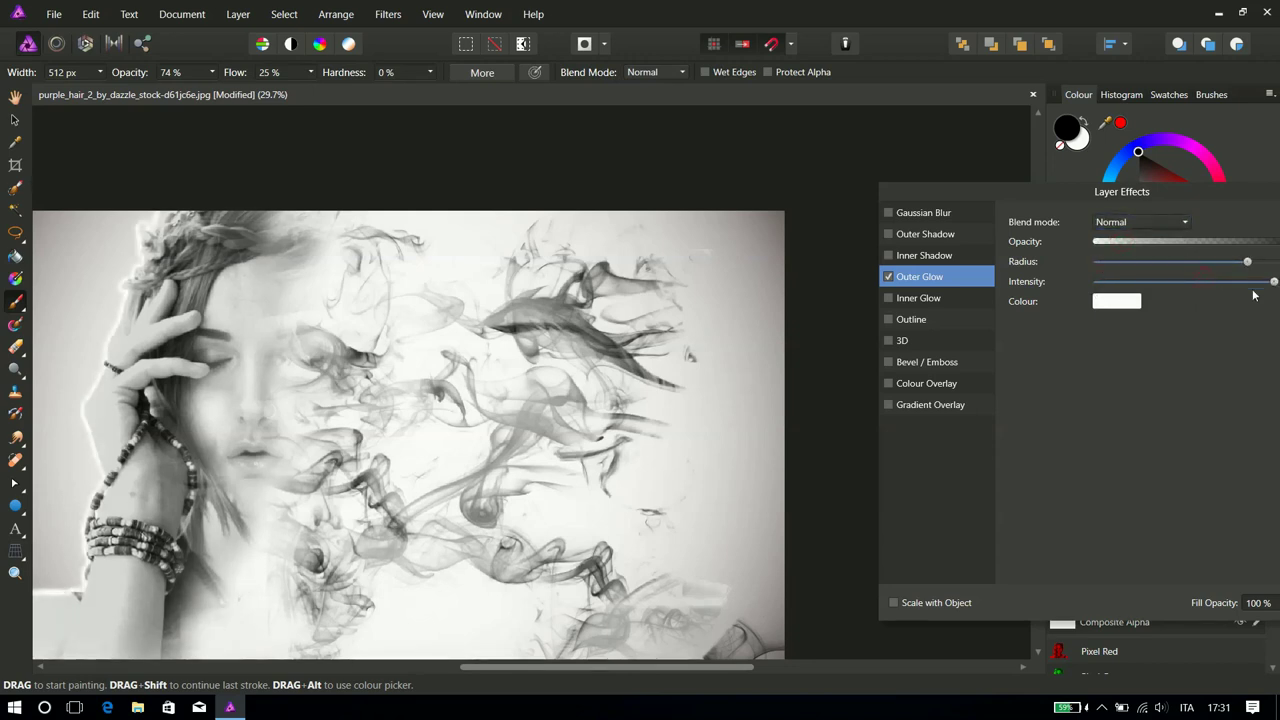
drag(1130, 192, 932, 170)
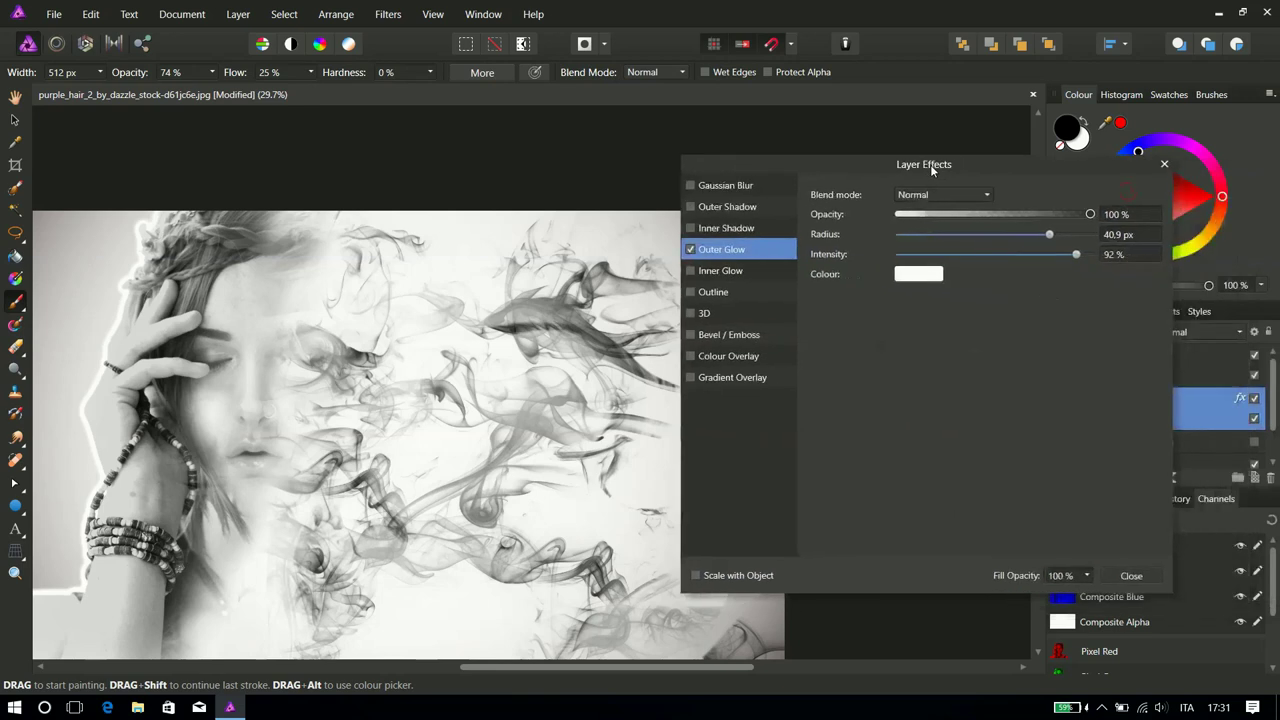
mouse_move(1050, 234)
mouse_down()
mouse_move(1116, 234)
mouse_move(1080, 256)
mouse_move(994, 269)
mouse_up()
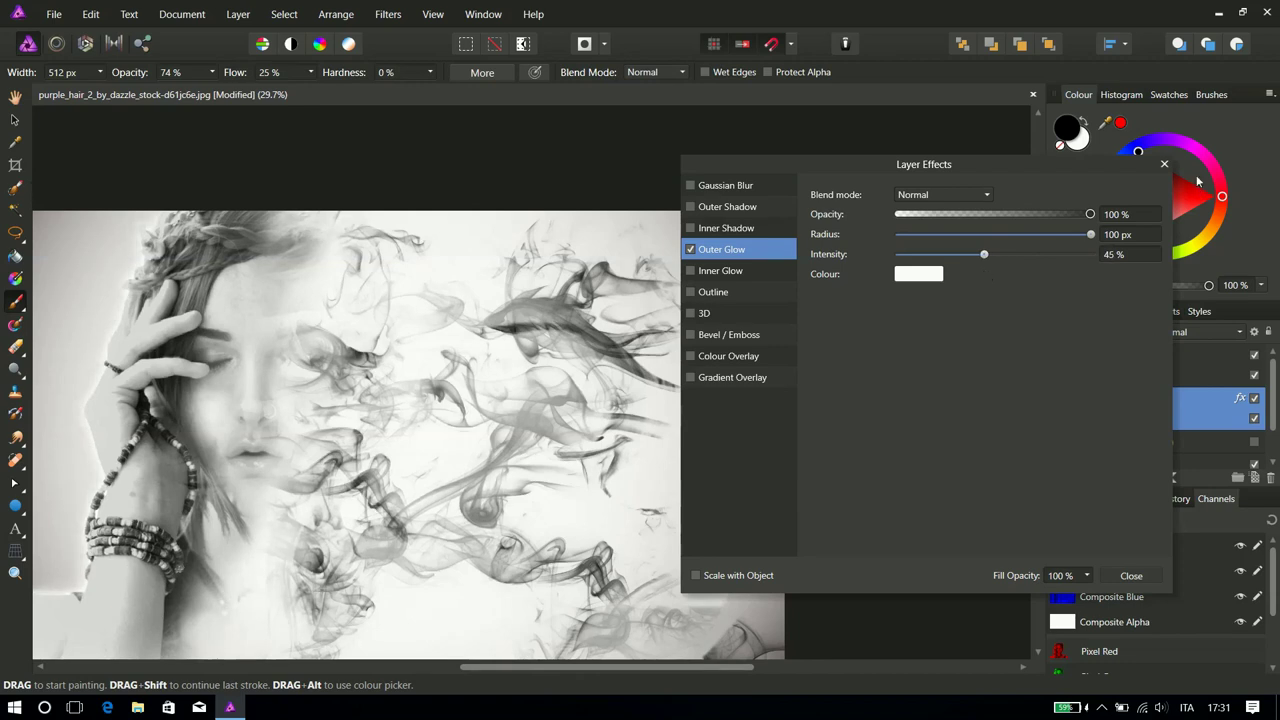
click(1164, 164)
click(1069, 362)
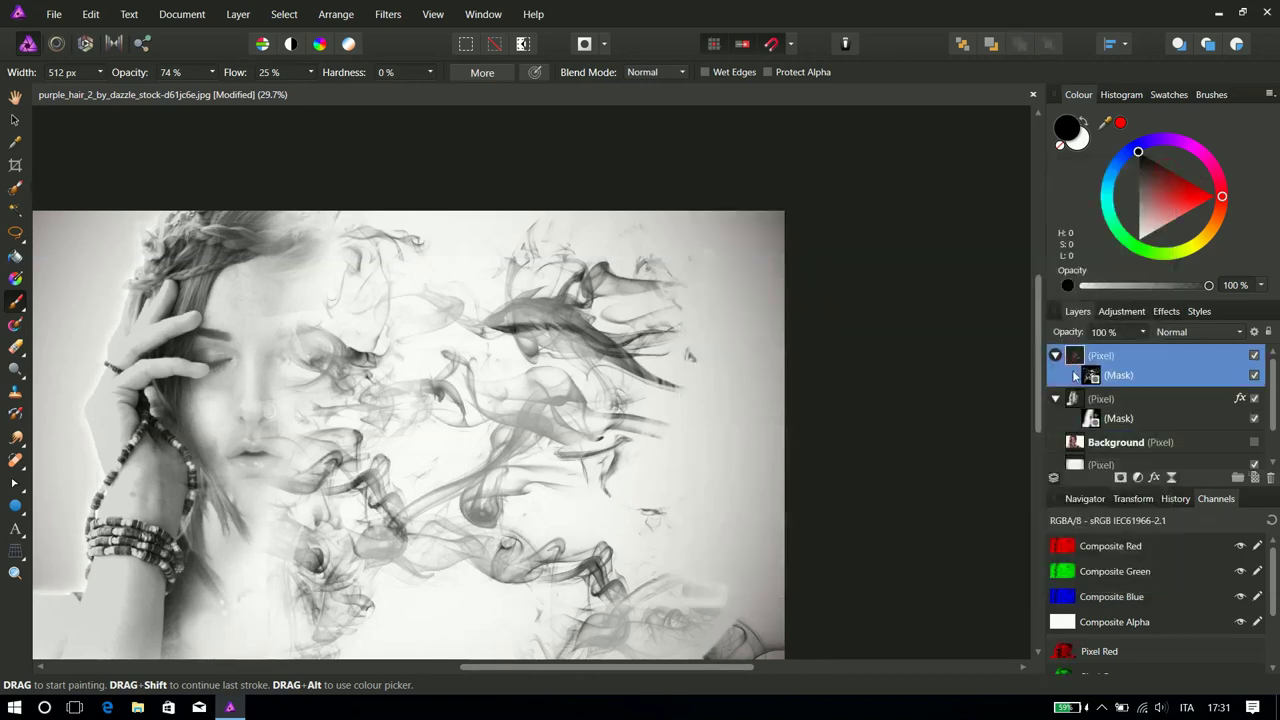
Add a Normal-mode Outer Glow to the top smoke layer, left at 0 px radius and 50% intensity
click(1154, 477)
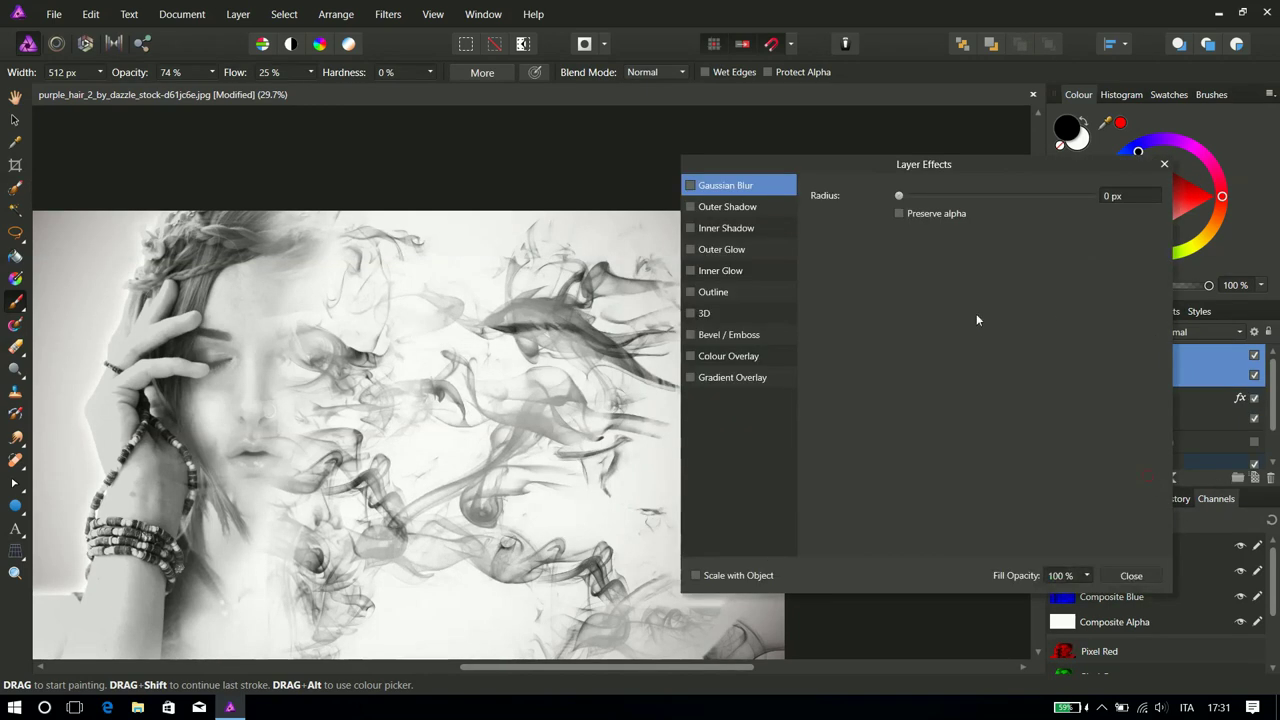
click(715, 252)
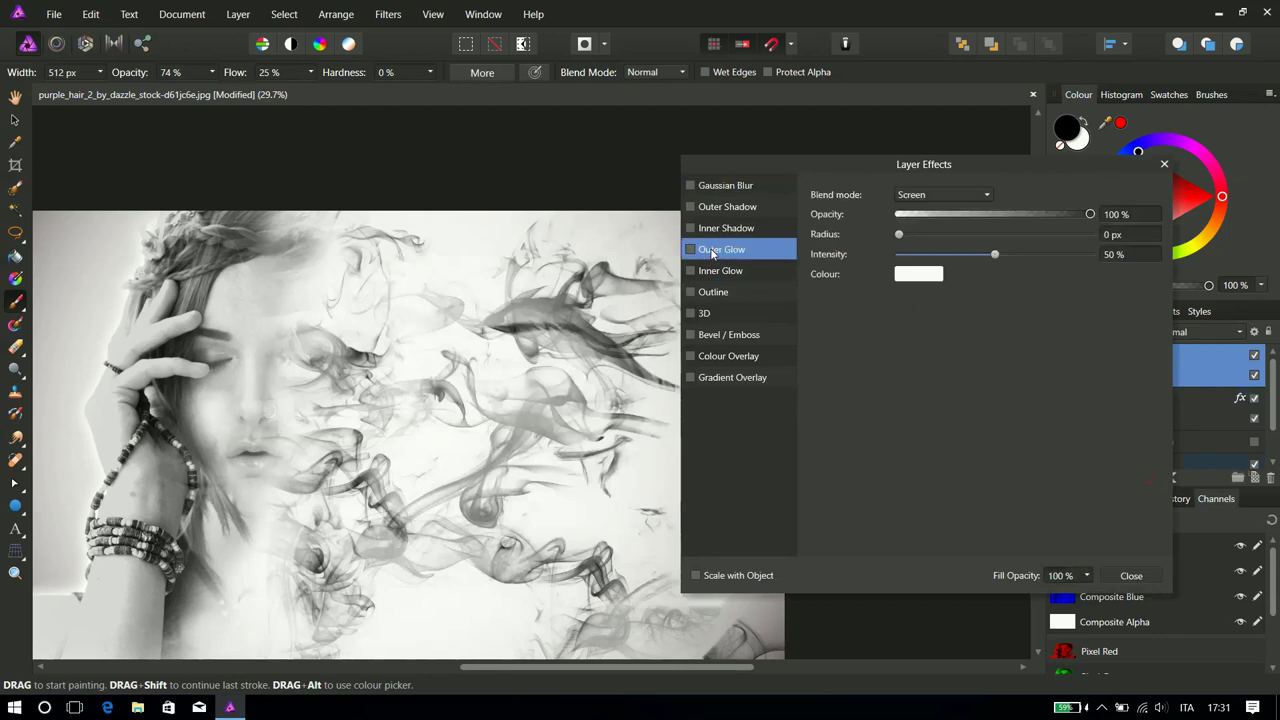
click(975, 199)
click(962, 218)
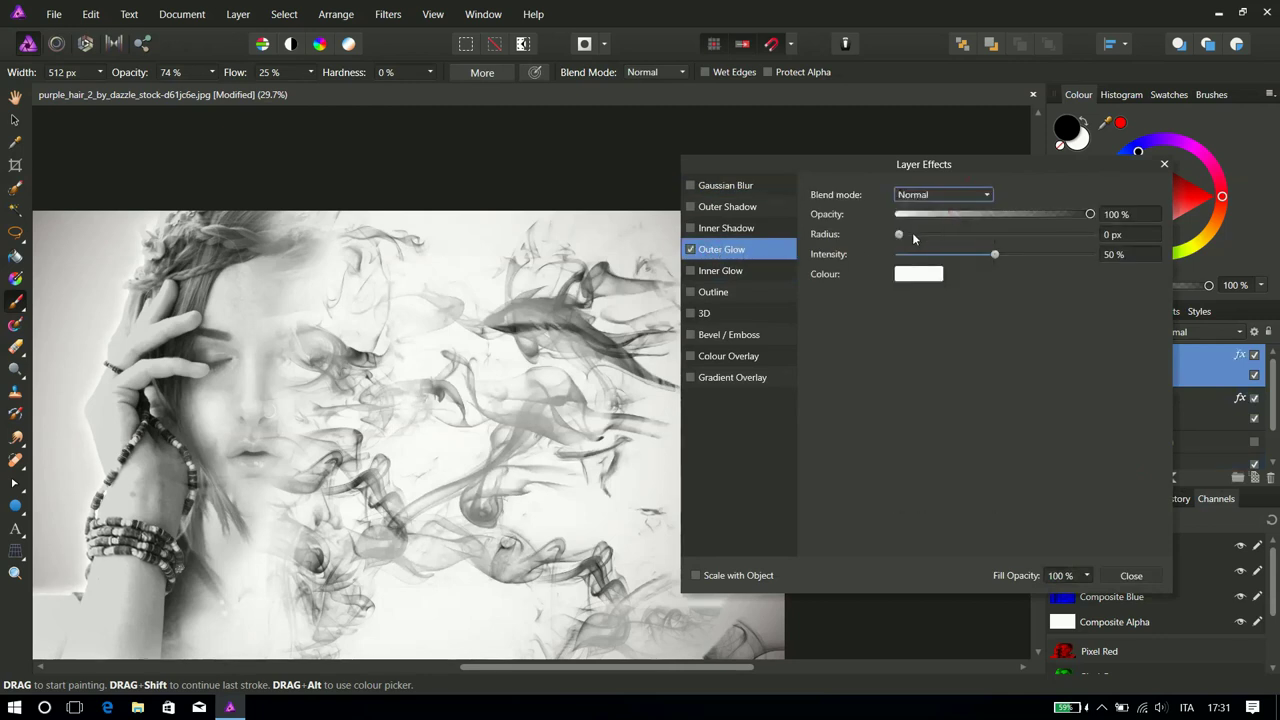
mouse_move(899, 234)
mouse_down()
mouse_move(1083, 234)
mouse_move(1002, 258)
mouse_move(905, 255)
mouse_up()
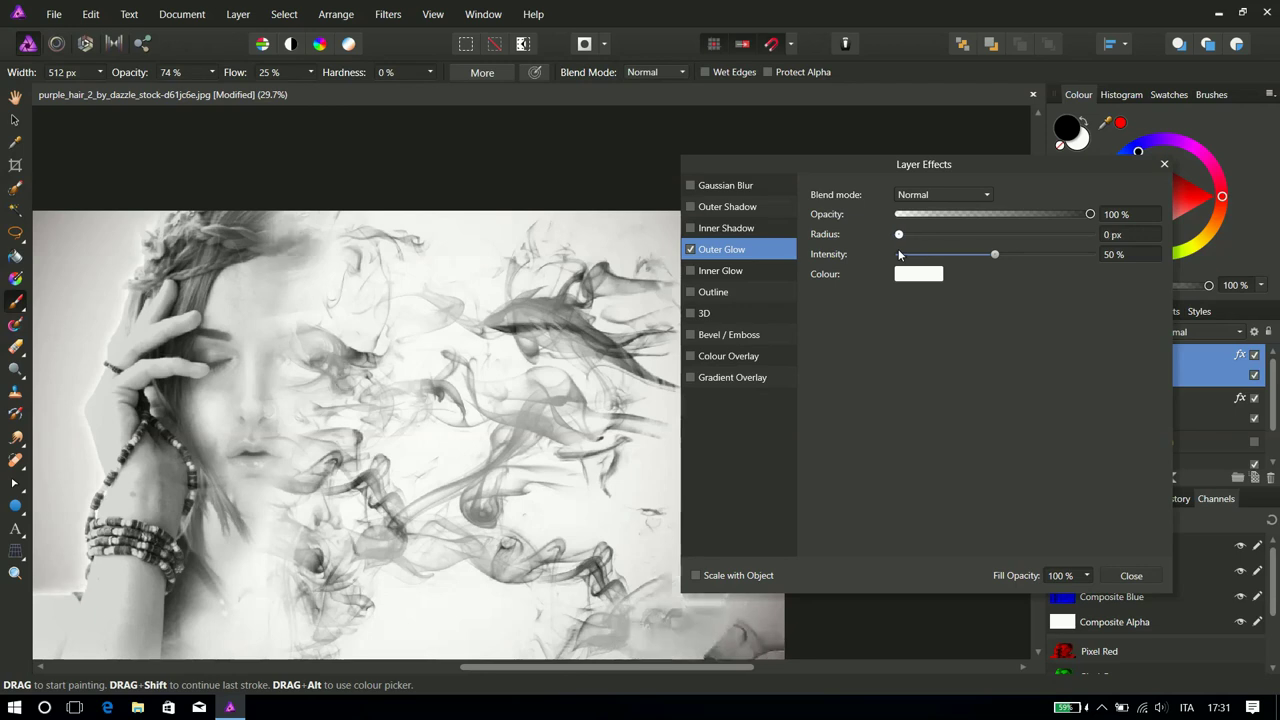
click(1164, 165)
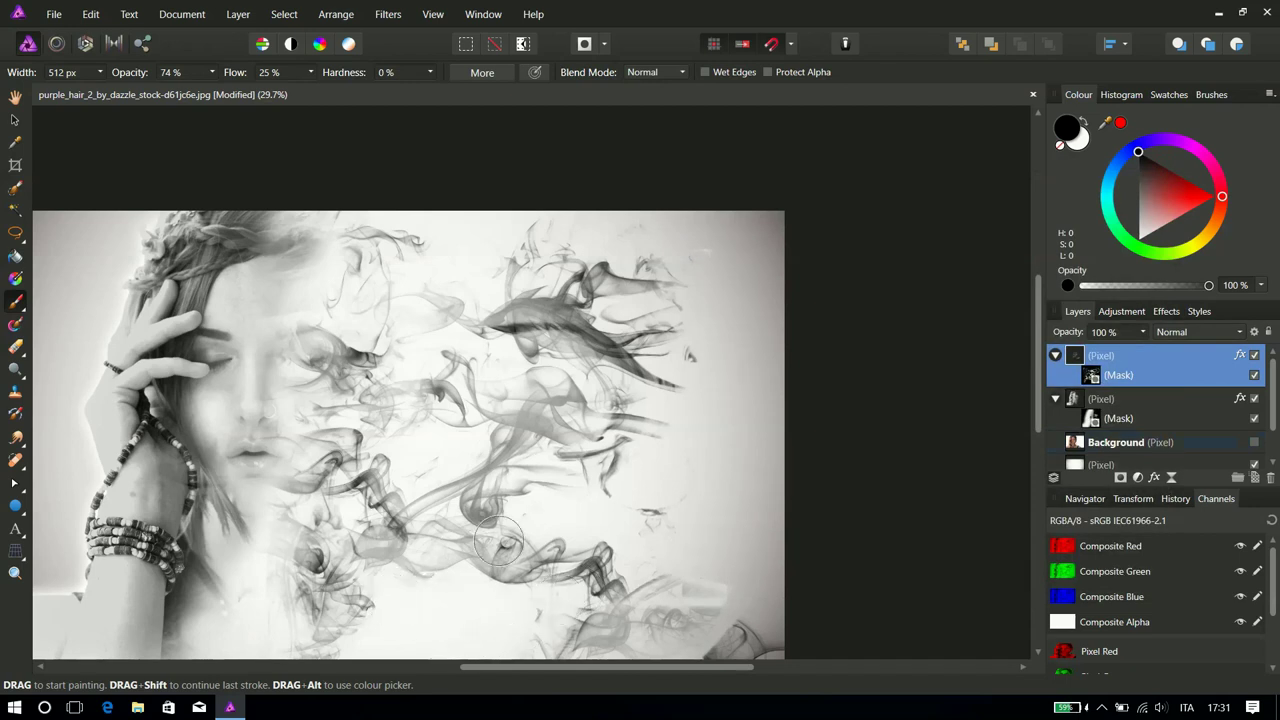
Toggle the top layer's mask and visibility to compare the smoke effect
scroll(310, 560, up, 2)
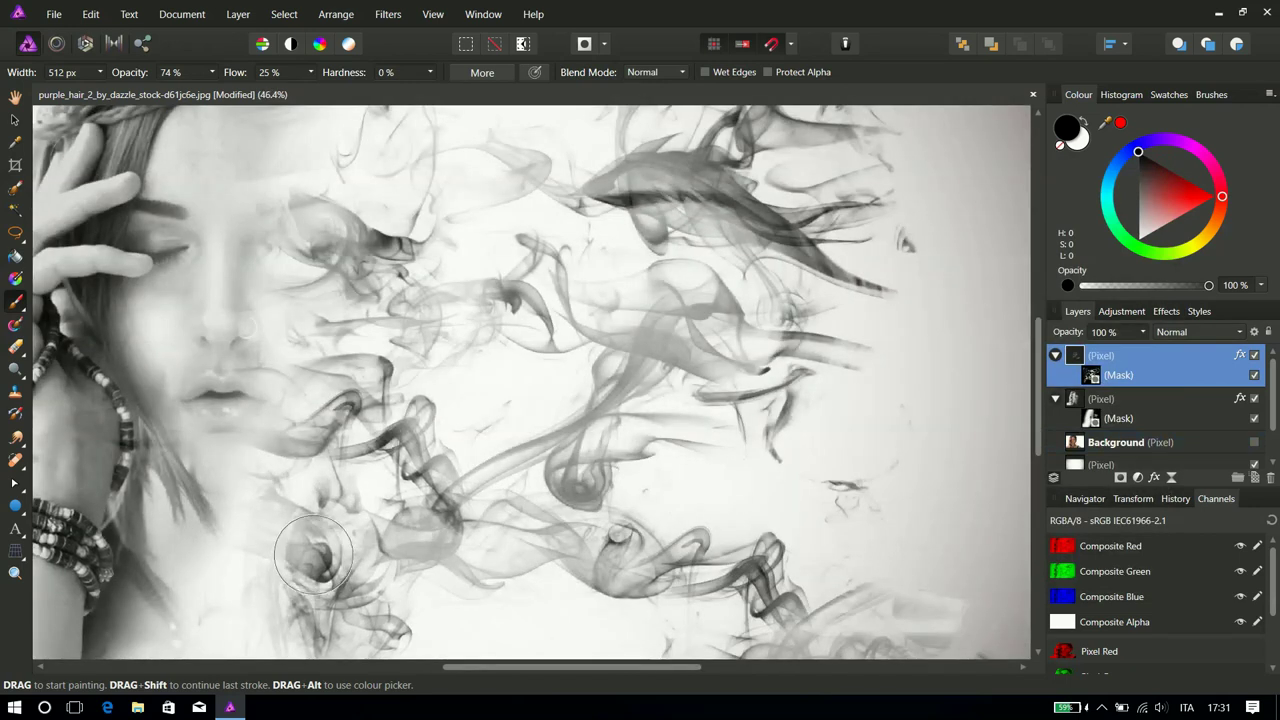
scroll(325, 552, up, 1)
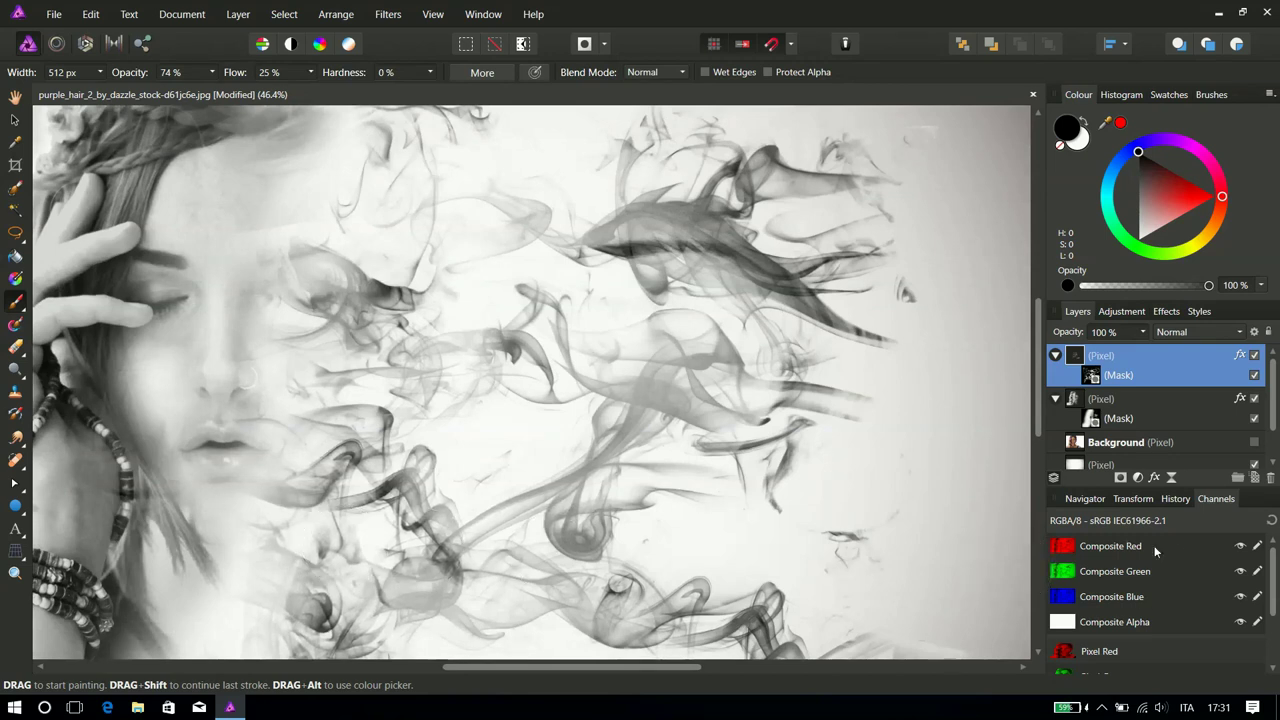
click(1254, 375)
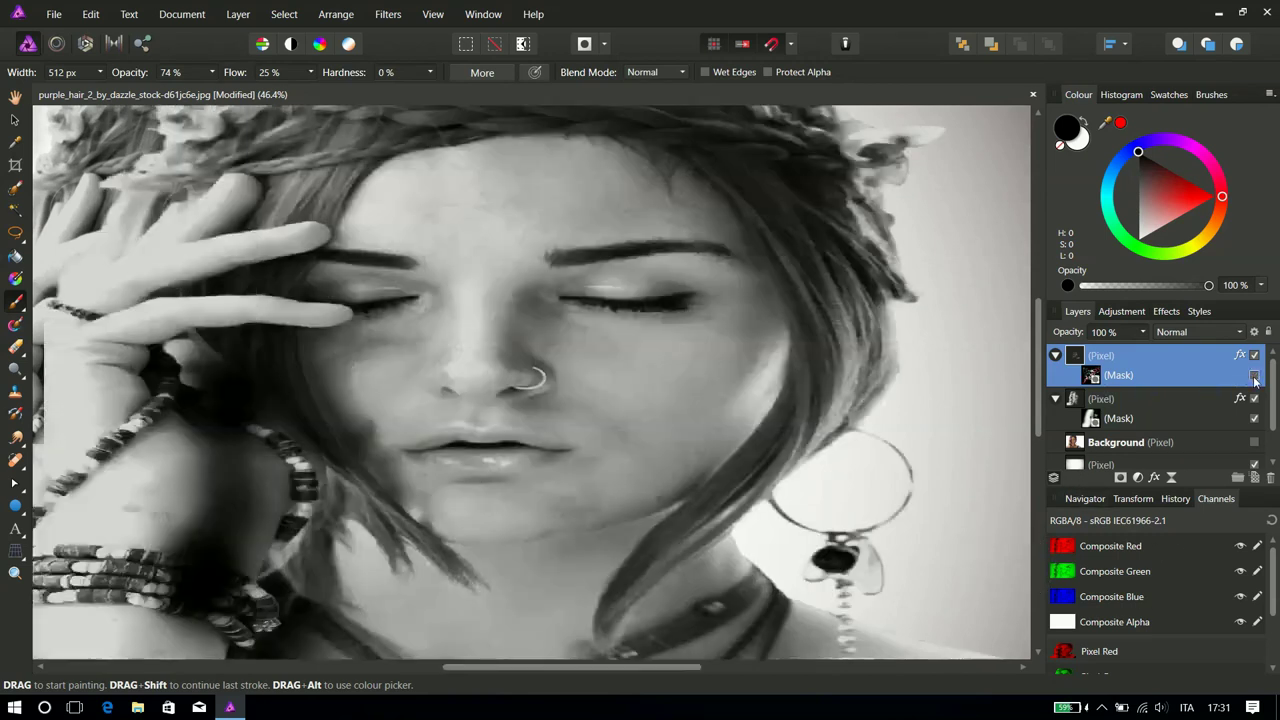
click(1254, 377)
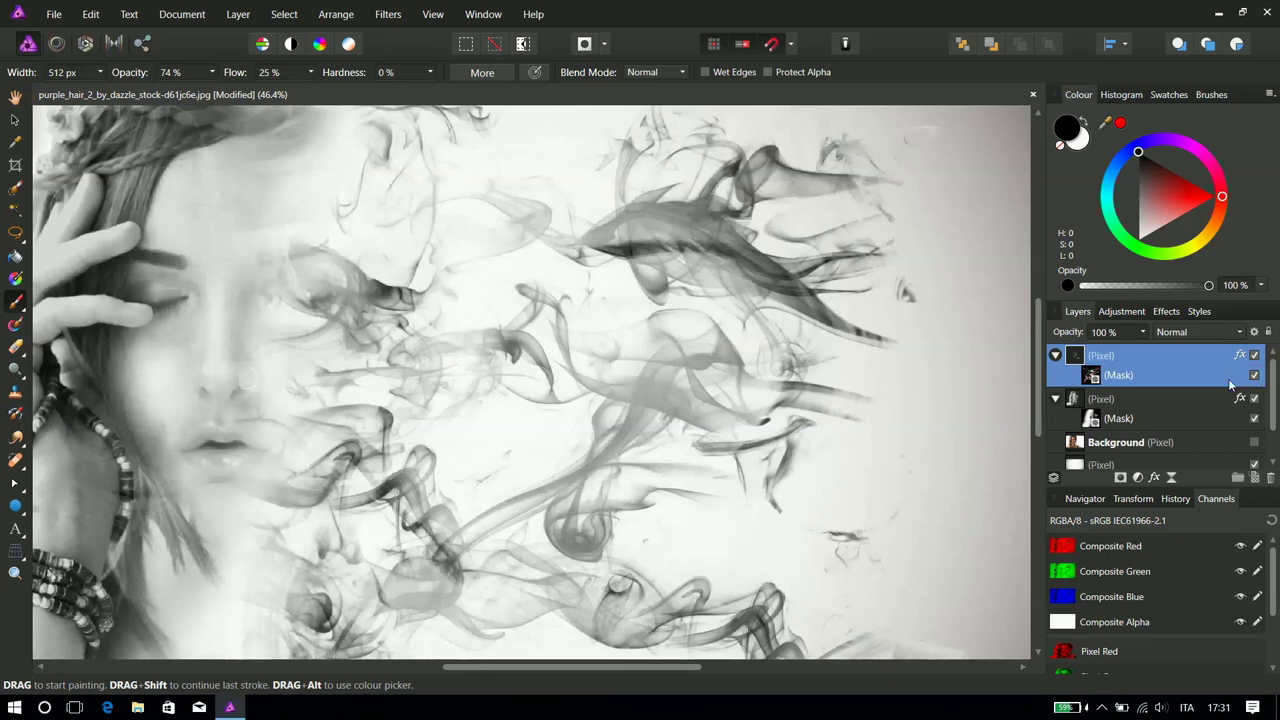
click(1255, 356)
click(1255, 357)
Paint white on the portrait layer's mask to reveal the eye and eyebrow through the smoke
click(1095, 421)
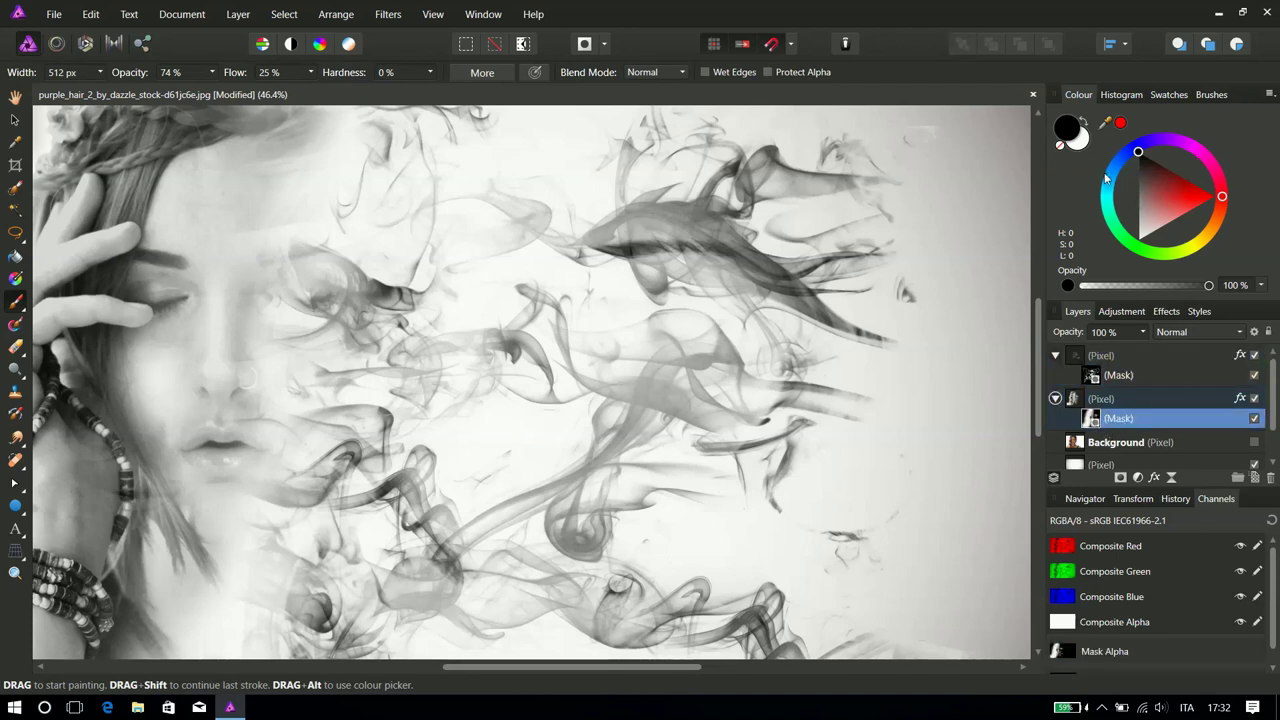
click(1085, 126)
mouse_move(295, 304)
mouse_down()
mouse_move(287, 229)
mouse_move(312, 506)
mouse_up()
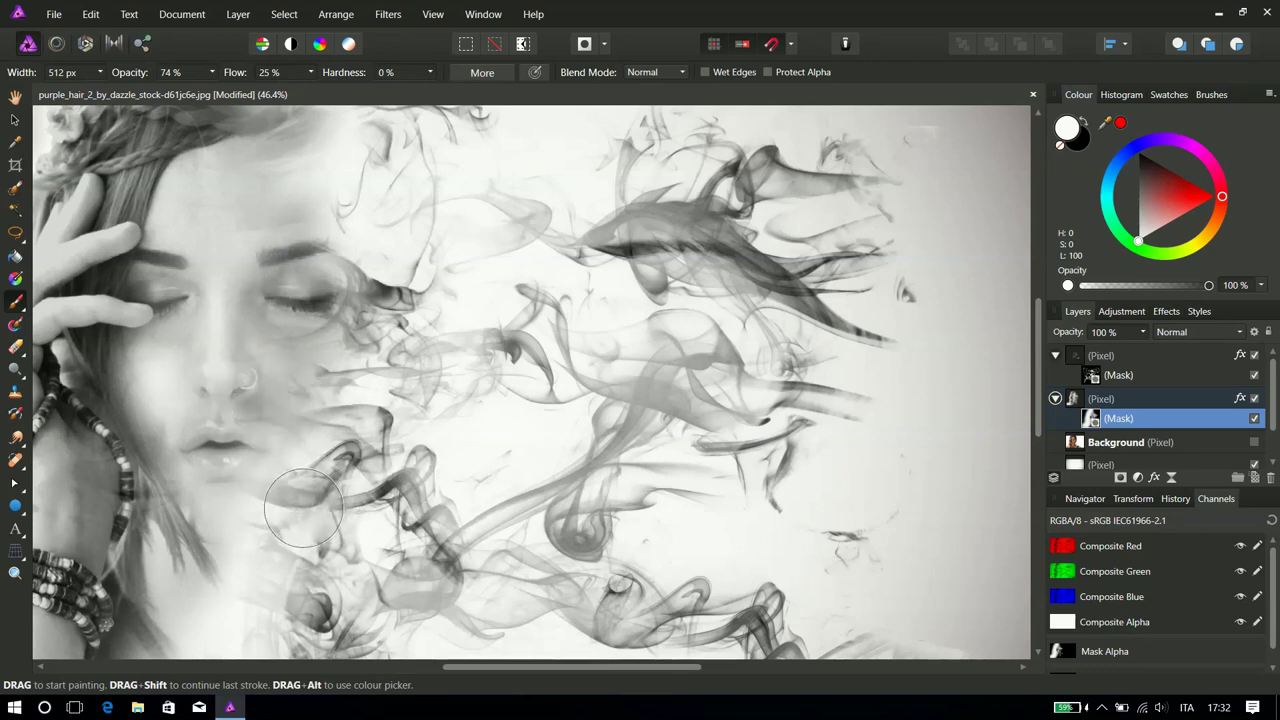
scroll(312, 507, down, 1)
scroll(310, 510, down, 1)
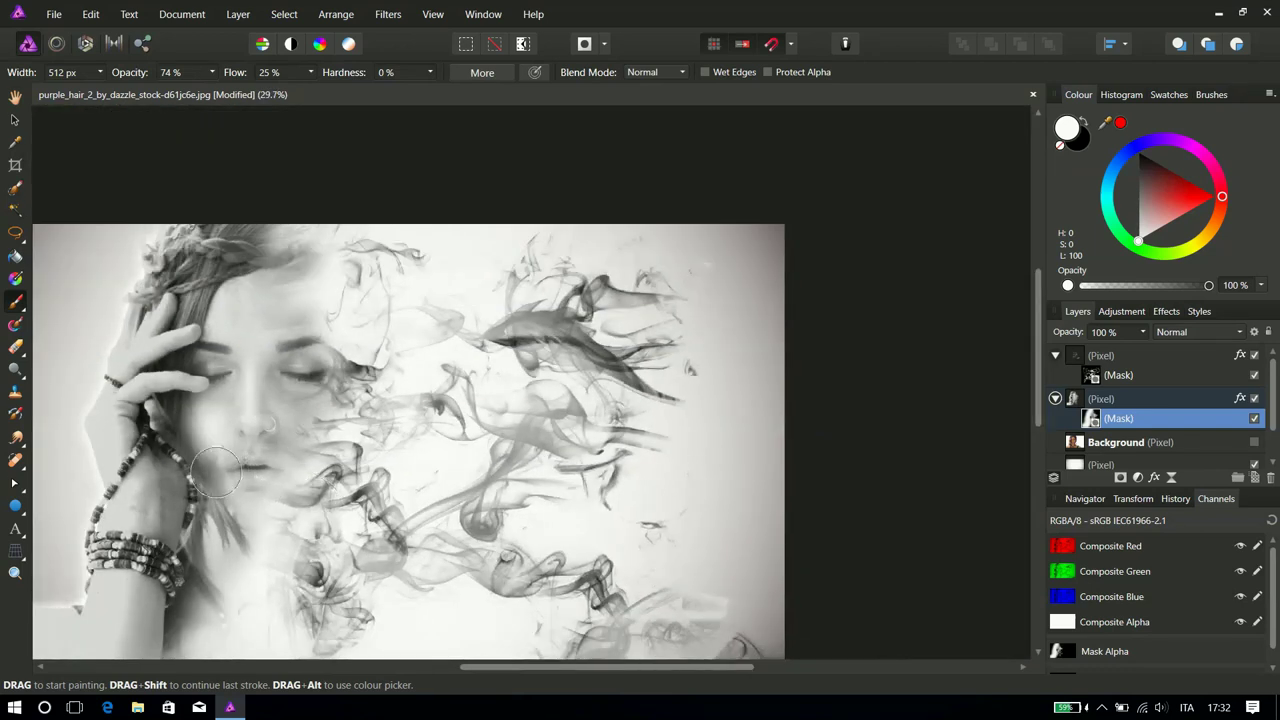
Brush on the top smoke layer to lighten the dark smoke in the lower-right corner
drag(577, 666, 477, 666)
scroll(647, 528, down, 2)
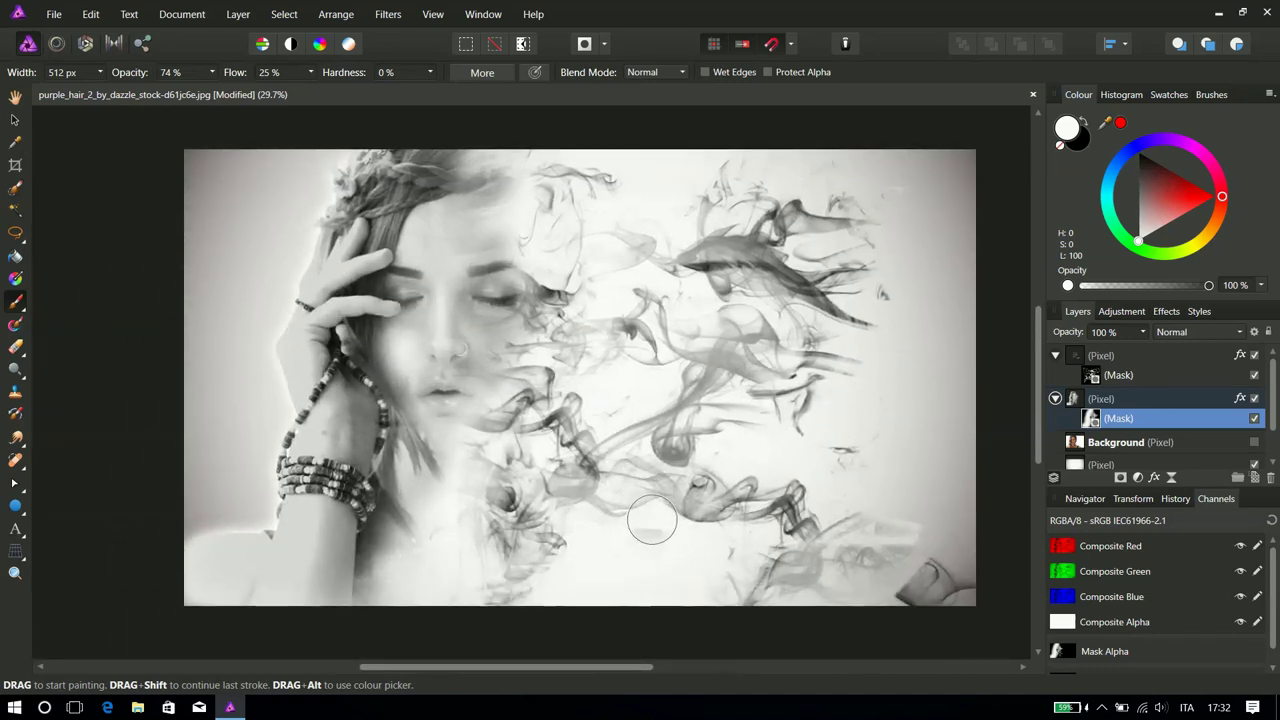
click(1117, 366)
mouse_move(917, 595)
mouse_down()
mouse_move(928, 596)
mouse_move(720, 600)
mouse_move(750, 580)
mouse_move(709, 562)
mouse_move(943, 594)
mouse_move(896, 587)
mouse_up()
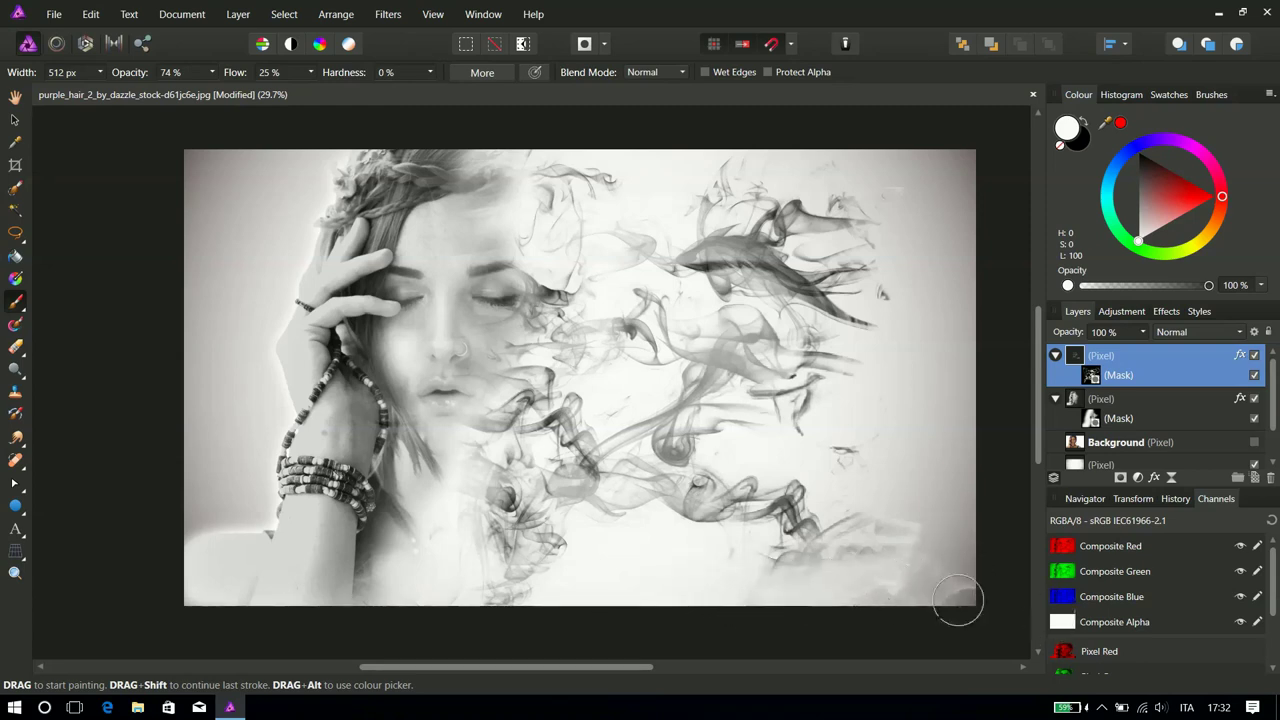